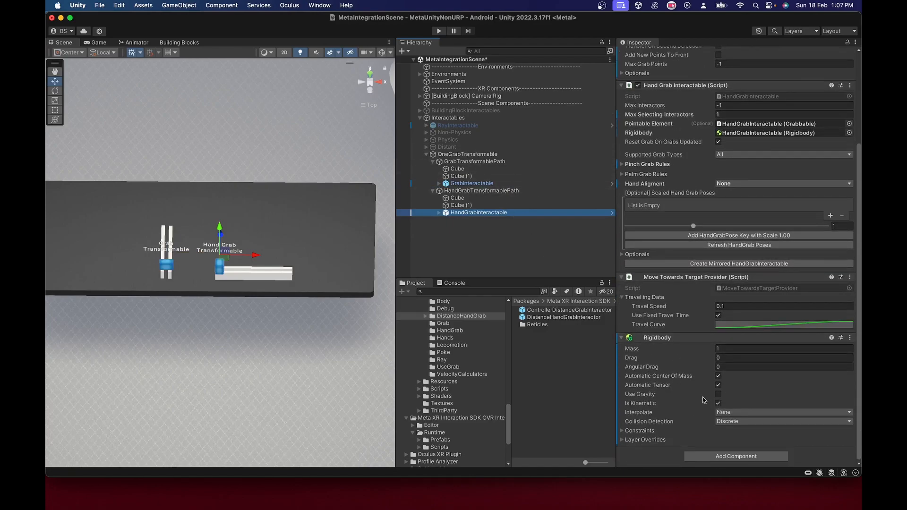
Check the components of the interactables inside the Non-Physics group, including its HandGrabInteractable's Rigidbody settings, and collapse the group again.
click(427, 133)
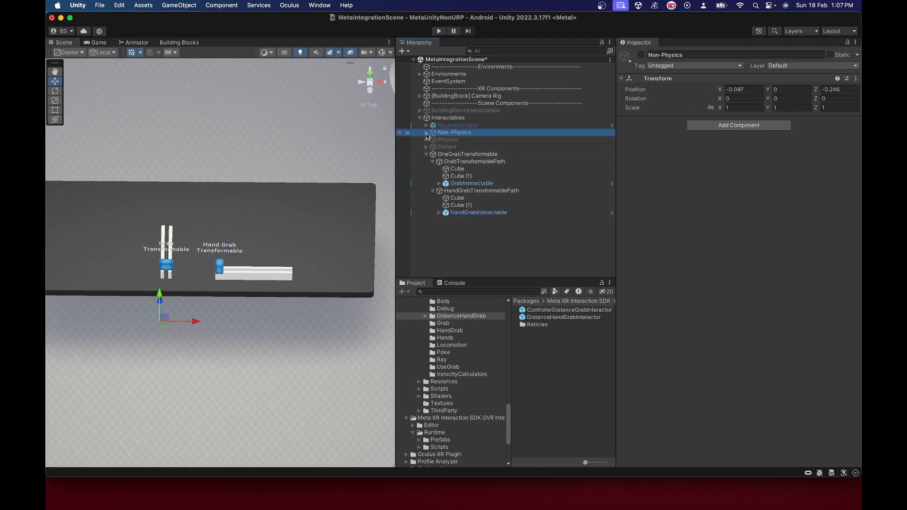
click(426, 133)
click(455, 140)
click(459, 147)
scroll(753, 382, down, 5)
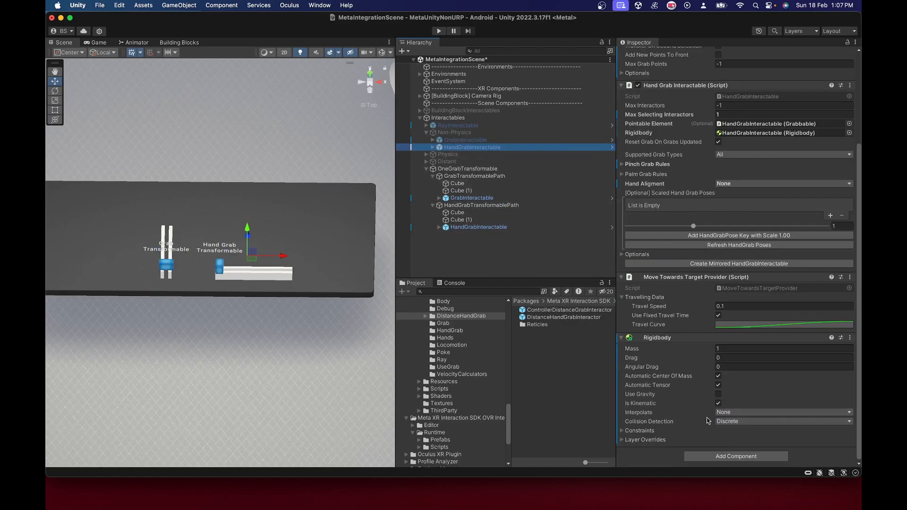
click(426, 133)
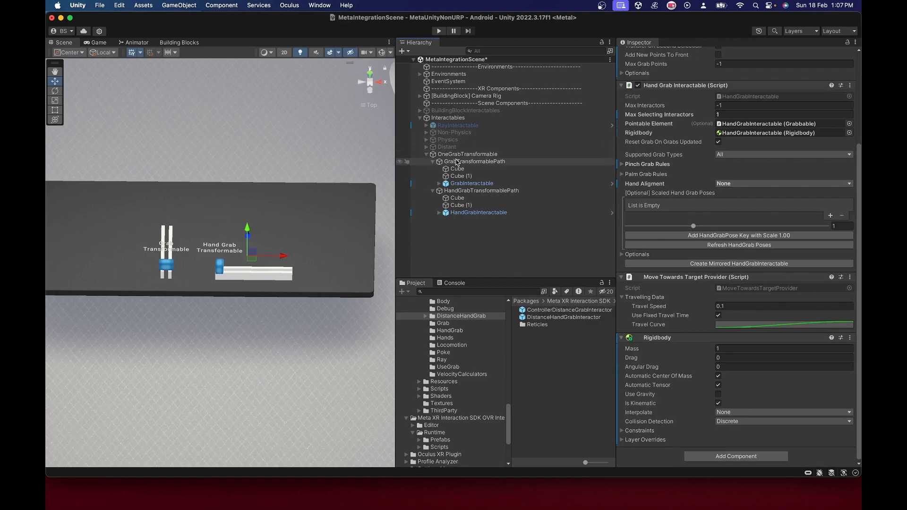
Inspect the rail cubes under GrabTransformablePath and HandGrabTransformablePath, and collapse the HandGrabTransformablePath group.
click(456, 169)
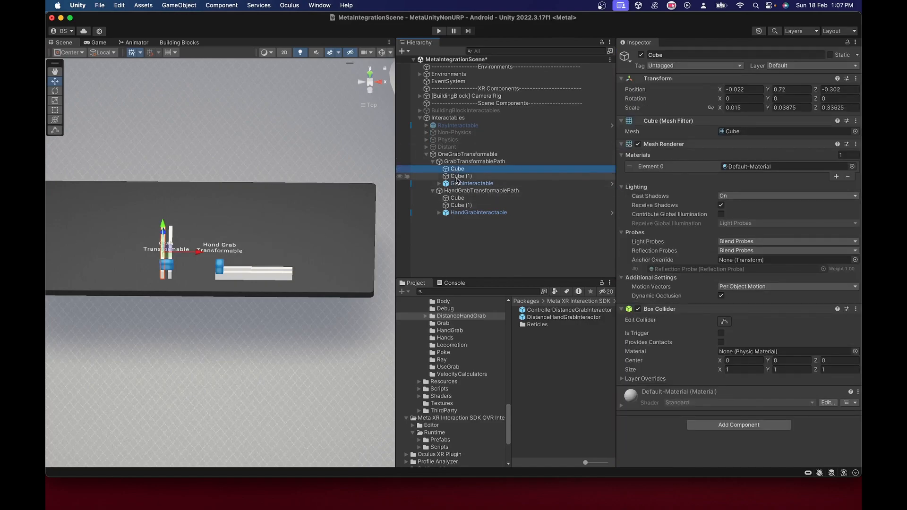
click(456, 176)
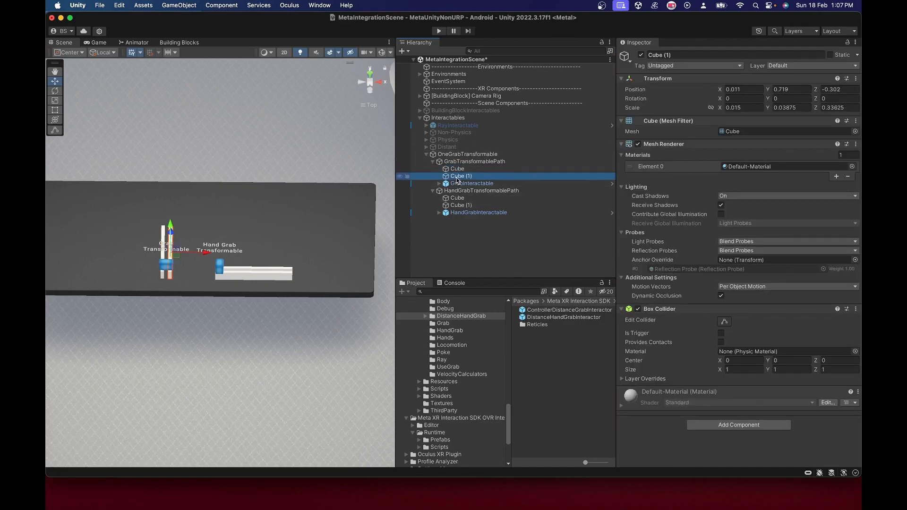
click(460, 205)
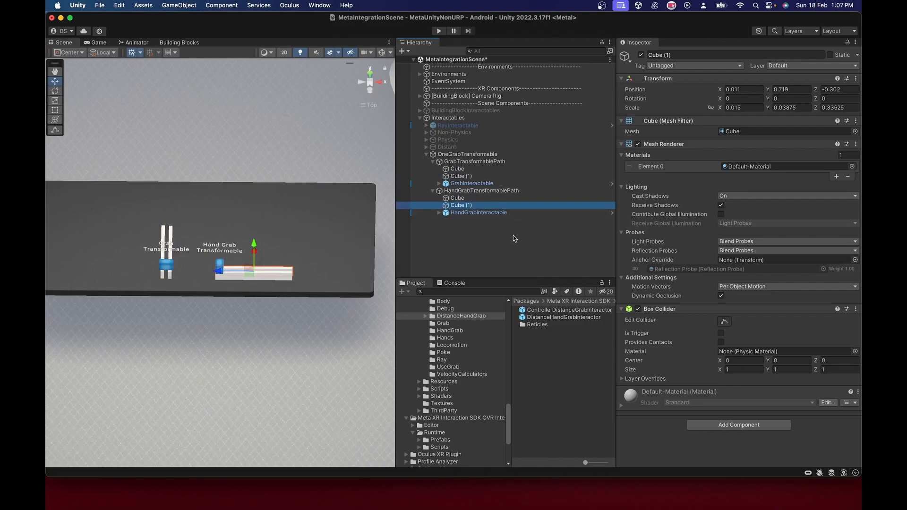
click(432, 190)
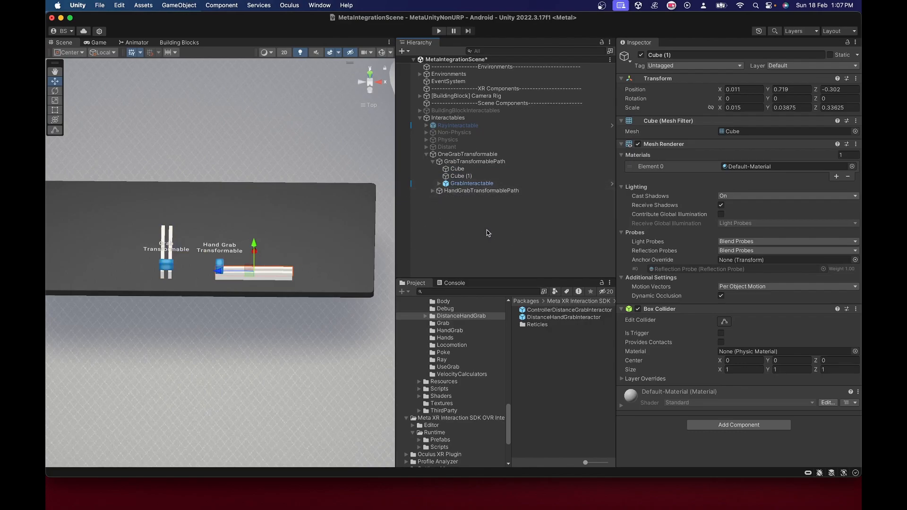
Show the optional transformer settings of the Grabbable component on GrabInteractable under GrabTransformablePath, and widen the Inspector.
click(471, 184)
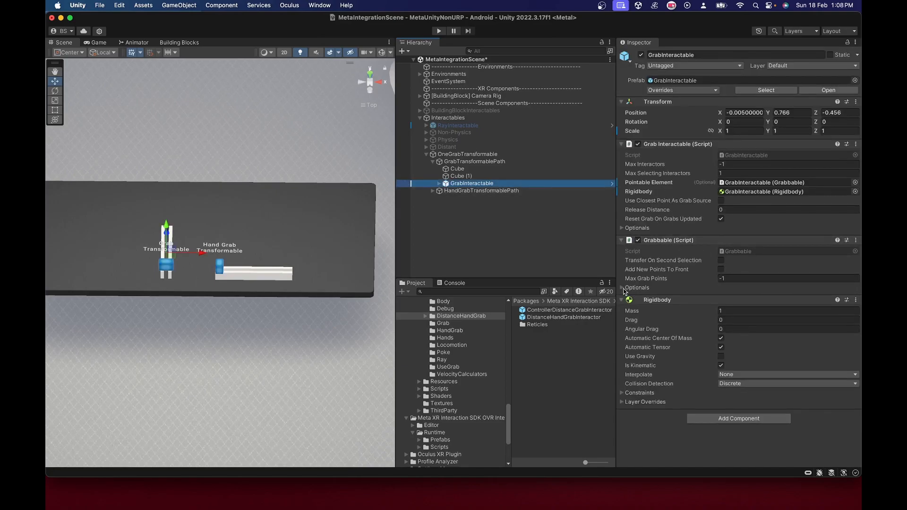
click(625, 289)
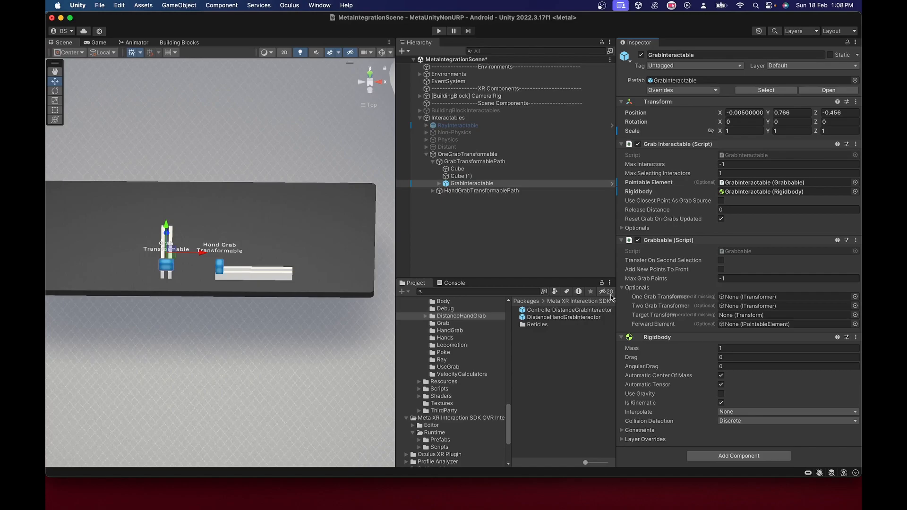
drag(613, 292, 574, 292)
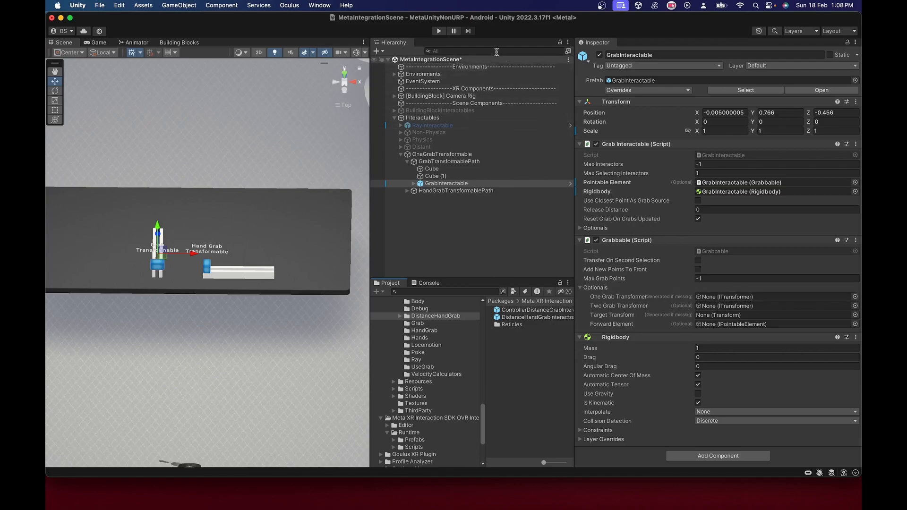
Run the scene and examine the components and Grabbable optional settings generated on GrabInteractable.
click(438, 31)
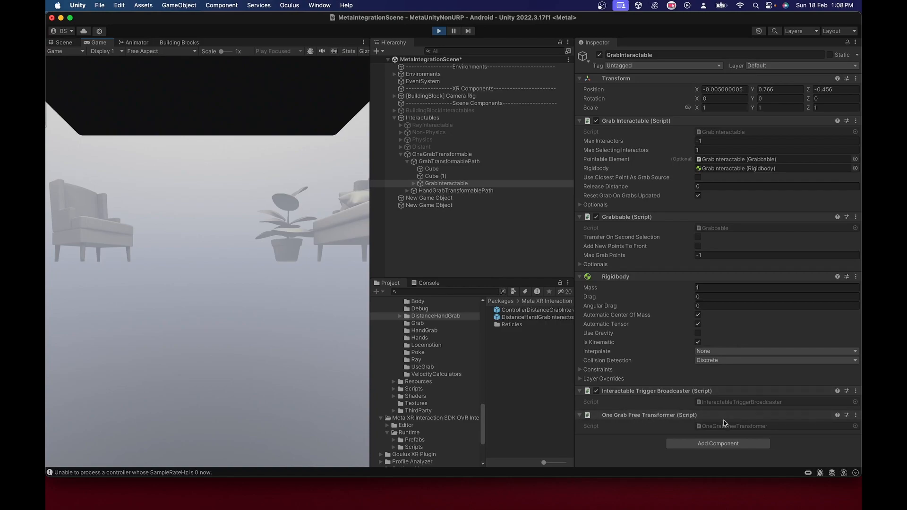
click(414, 183)
click(423, 198)
click(418, 184)
click(414, 183)
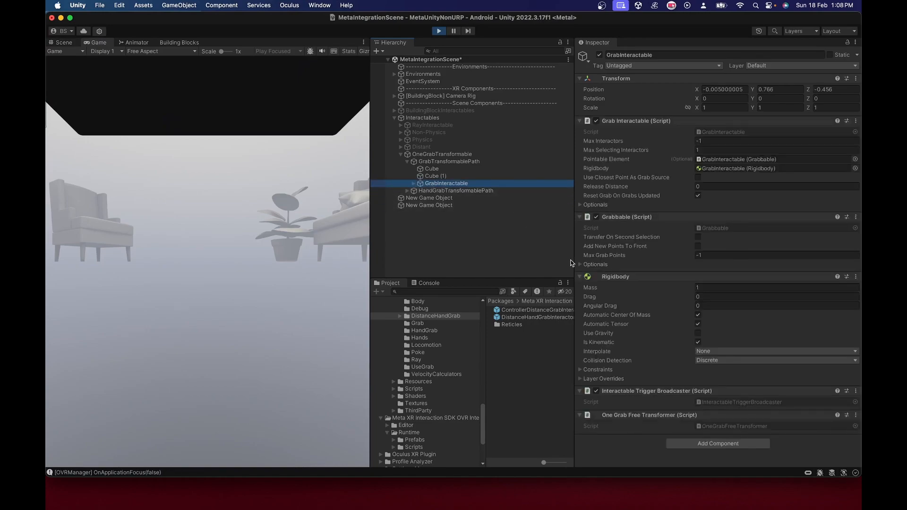
click(581, 265)
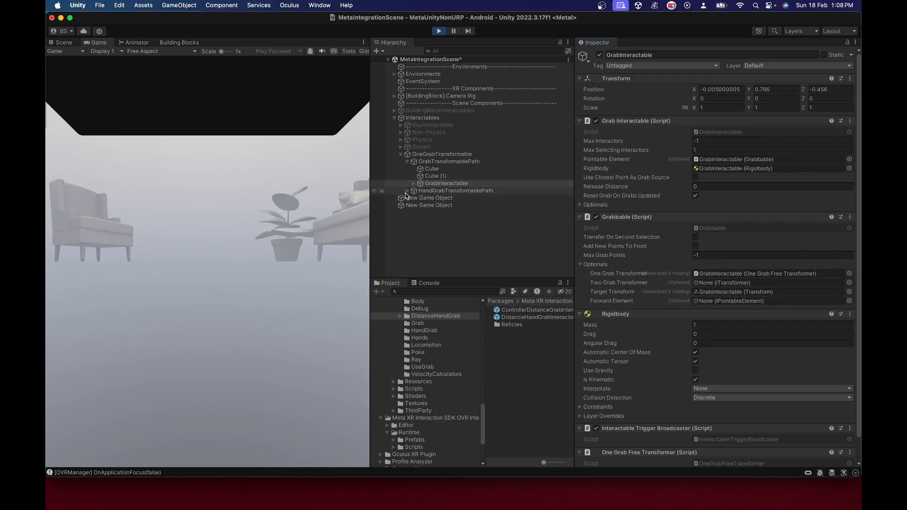
Examine the runtime components of HandGrabInteractable under HandGrabTransformablePath, and stop the scene.
click(407, 191)
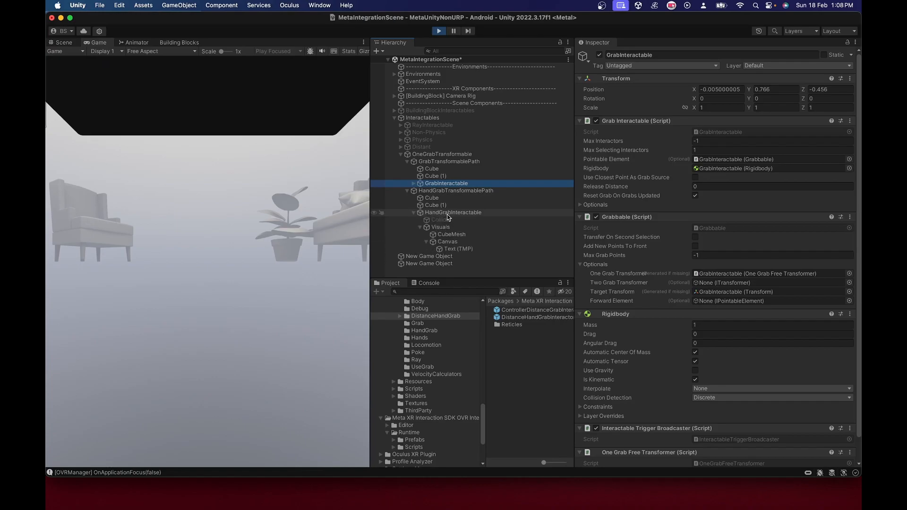
click(416, 213)
scroll(614, 307, down, 5)
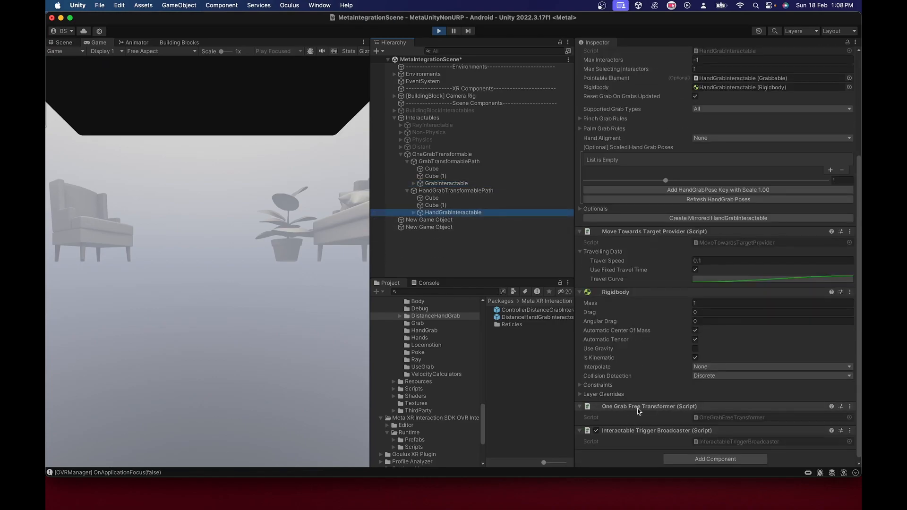
click(439, 32)
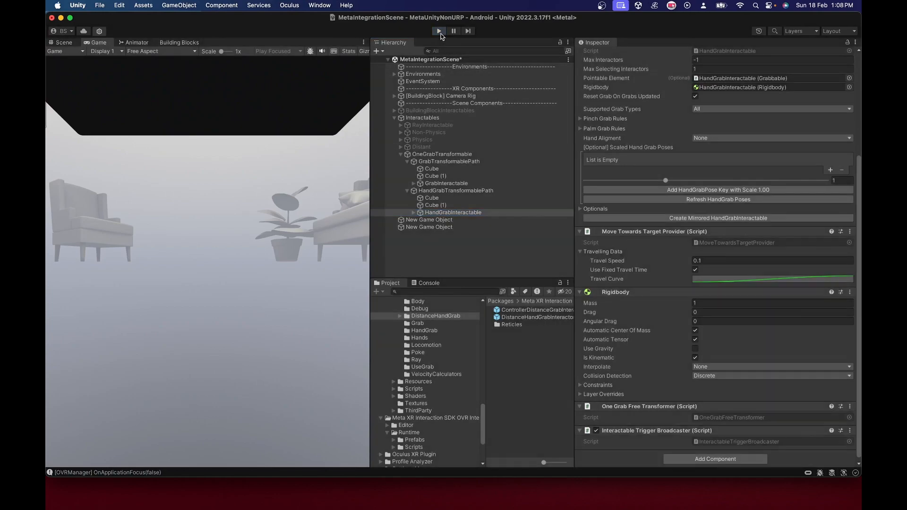
scroll(746, 316, down, 1)
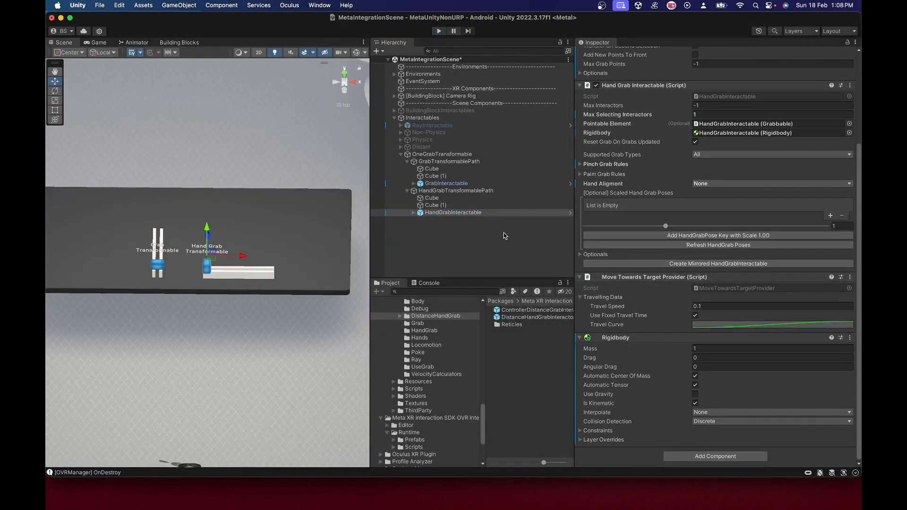
Reopen the Grabbable optional settings of GrabInteractable for review and collapse the HandGrabTransformablePath group.
click(443, 184)
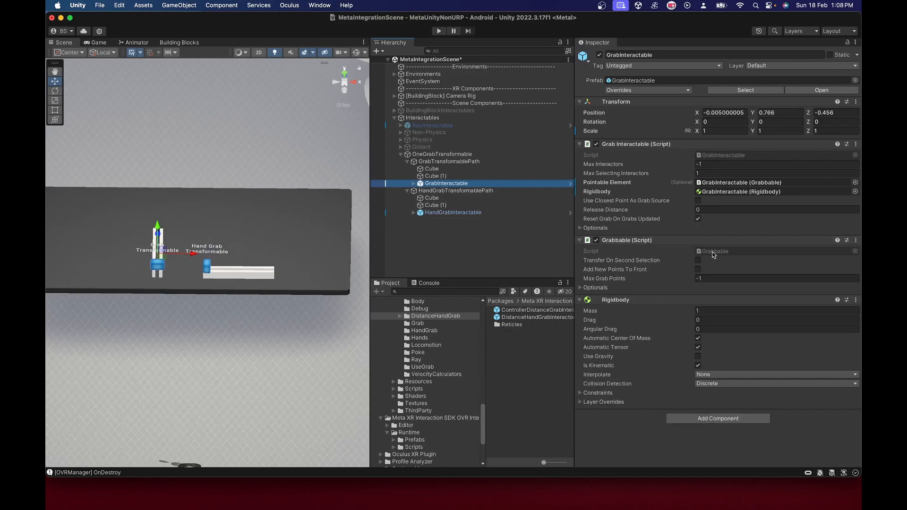
click(588, 289)
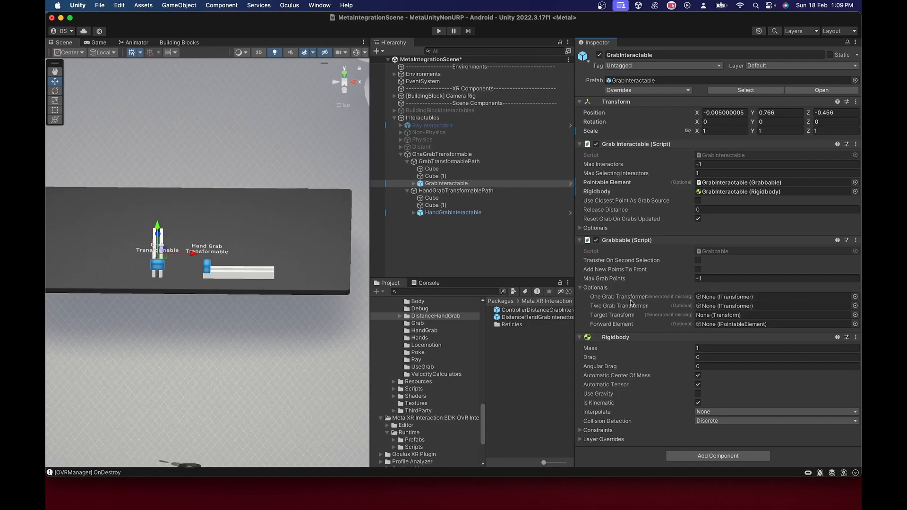
drag(576, 286, 564, 286)
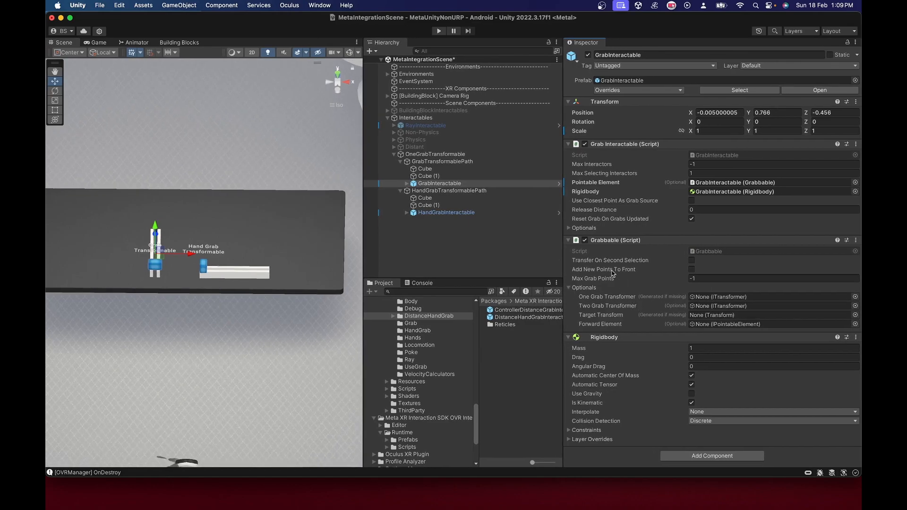
click(400, 190)
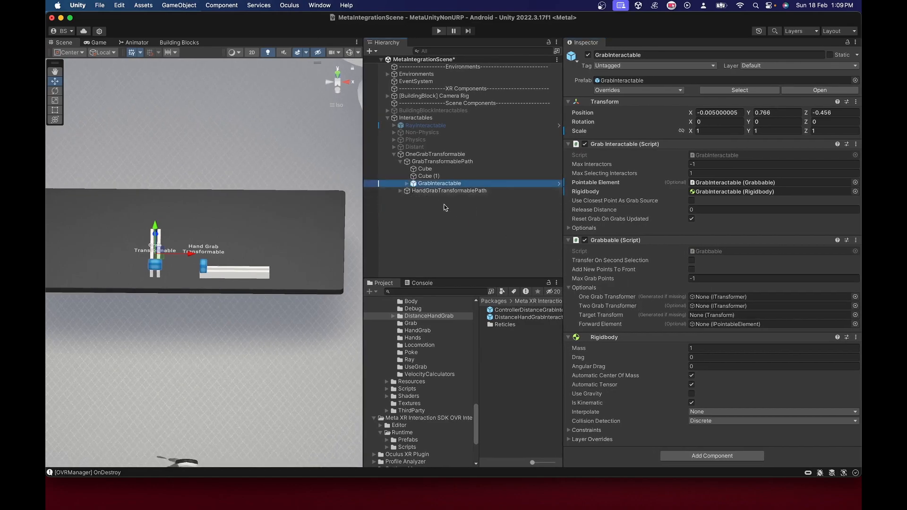
Add a One Grab Translate Transformer component to GrabInteractable under GrabTransformablePath.
click(709, 455)
text(One)
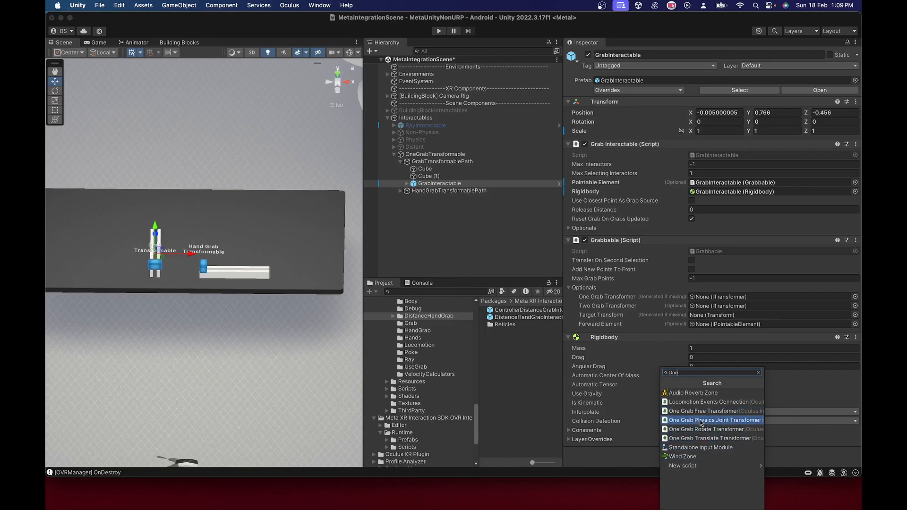
text(Grab)
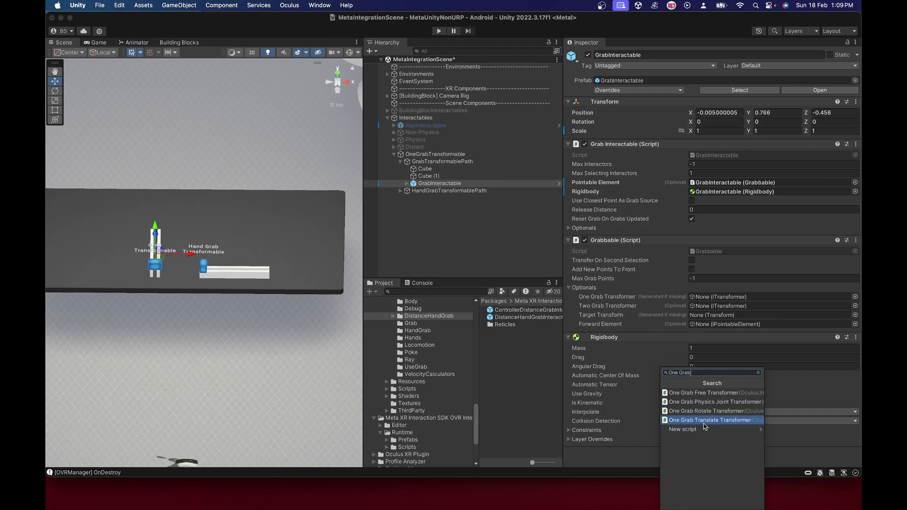
click(703, 422)
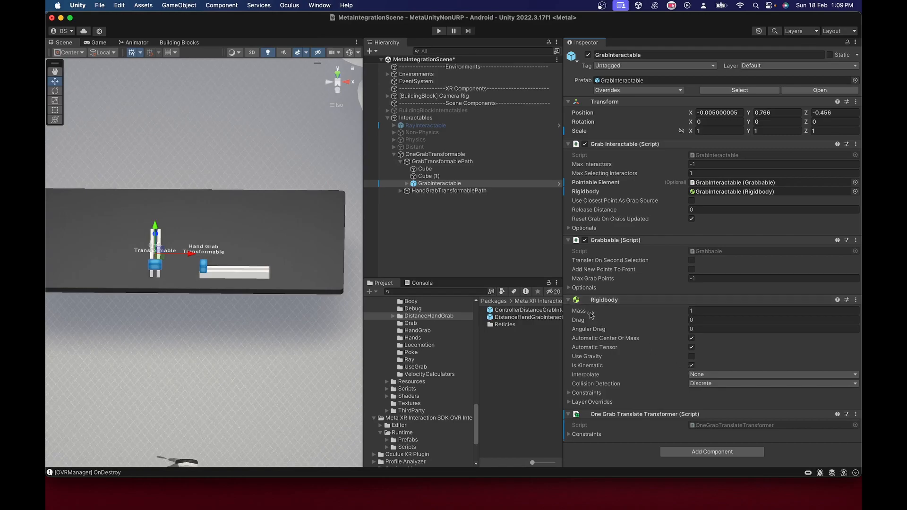
Collapse the Rigidbody component and examine the One Grab Translate Transformer's constraints, including the options under Min X.
click(572, 302)
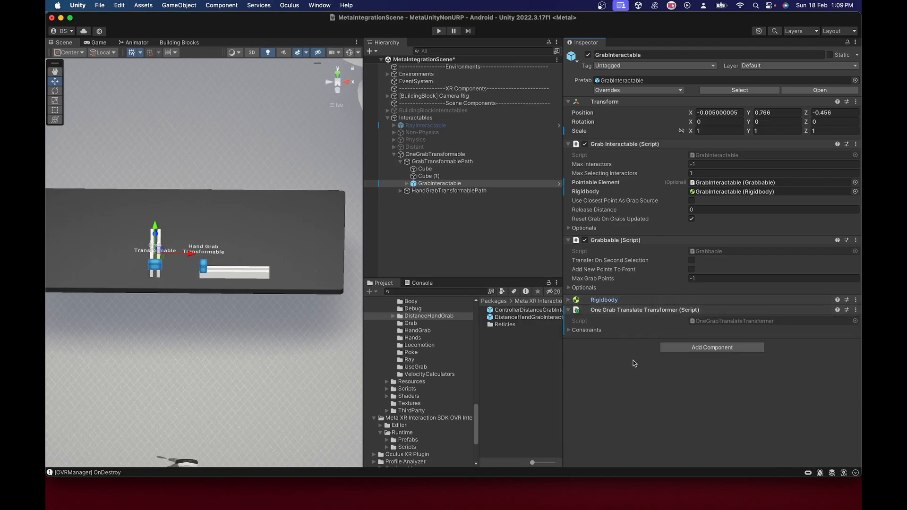
click(568, 331)
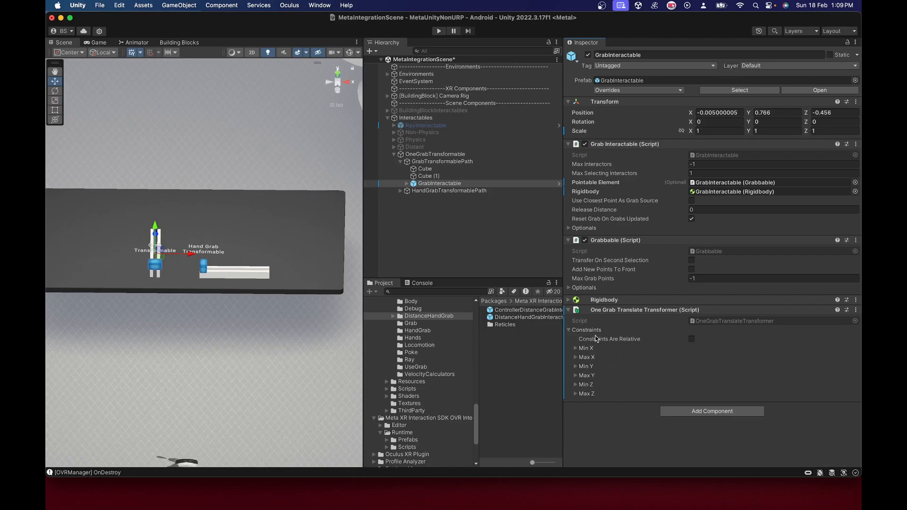
scroll(222, 277, up, 8)
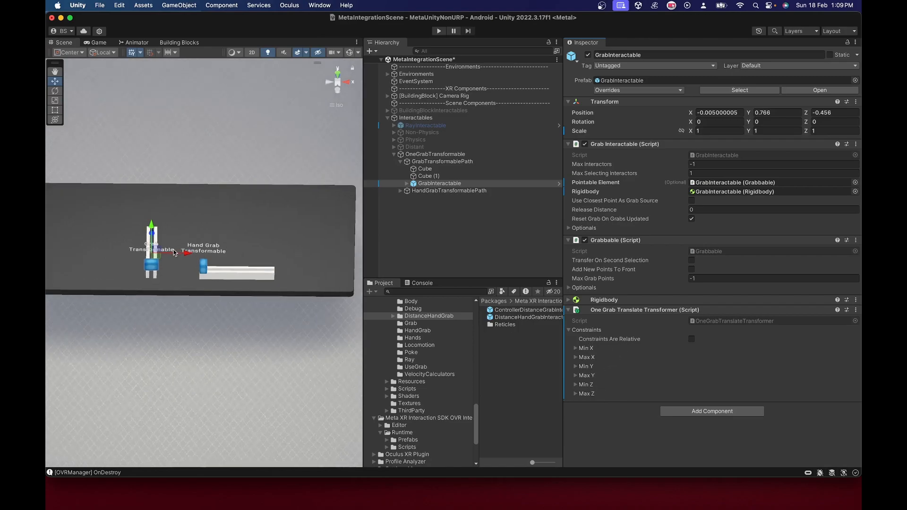
scroll(223, 311, down, 3)
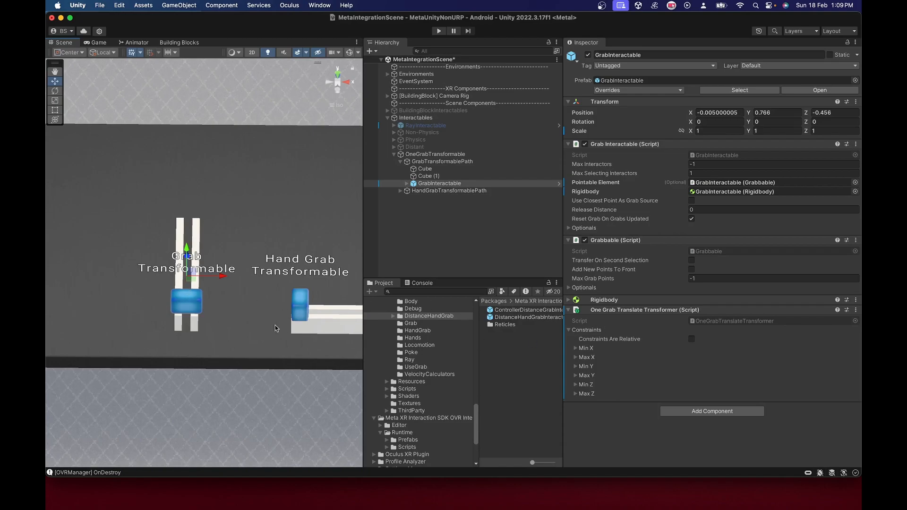
click(630, 341)
click(575, 348)
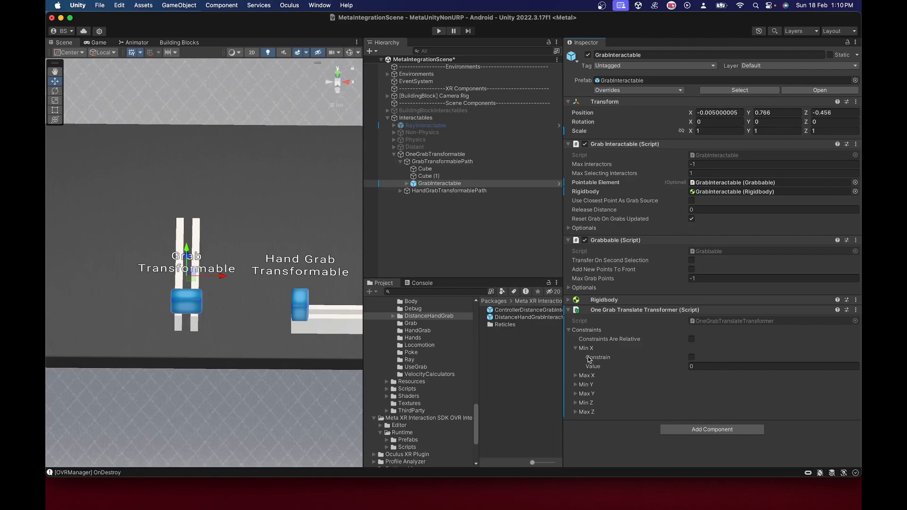
click(576, 349)
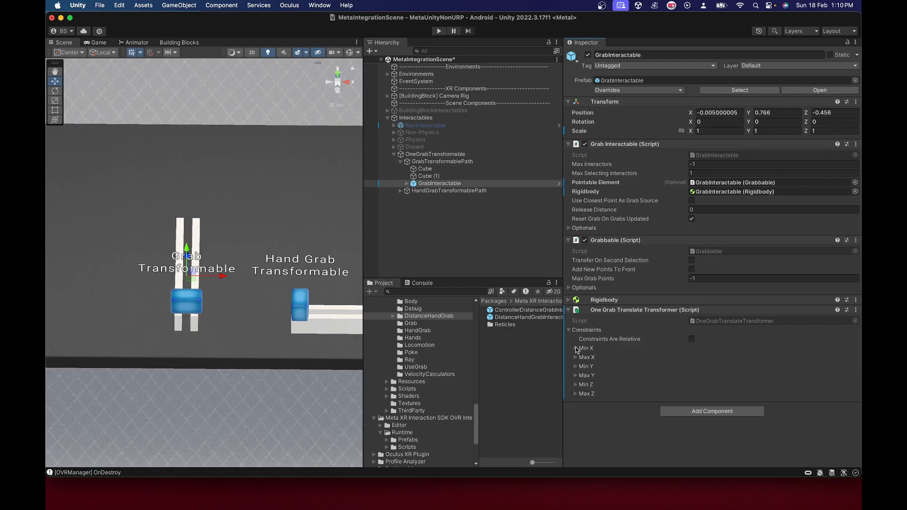
Enable the Min X and Max X constraints on GrabInteractable's One Grab Translate Transformer.
click(337, 75)
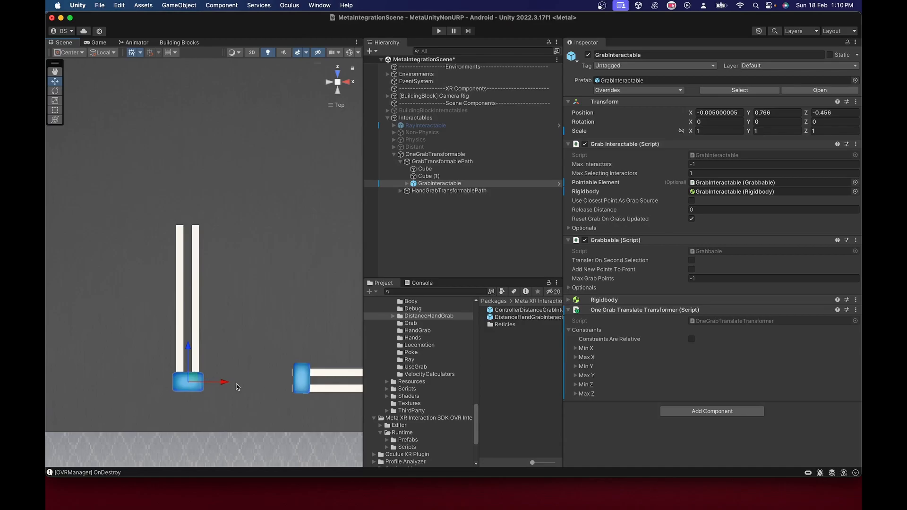
click(336, 90)
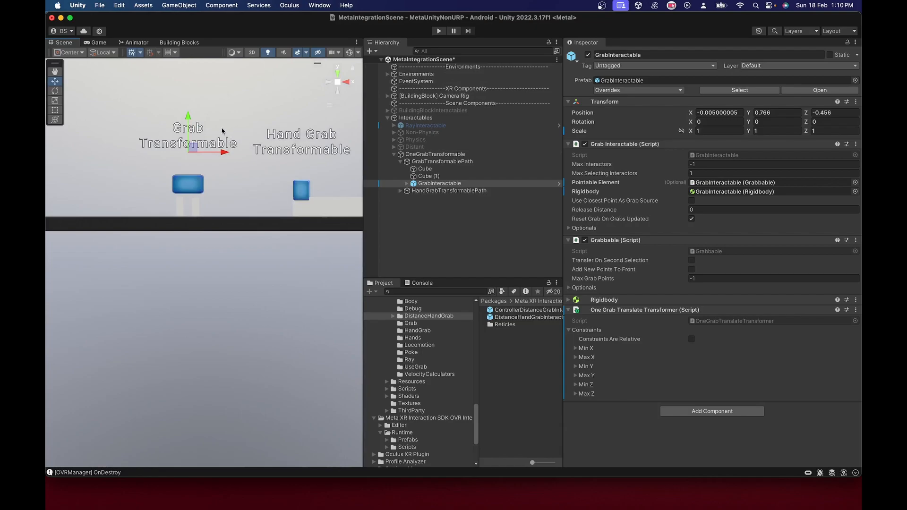
click(336, 71)
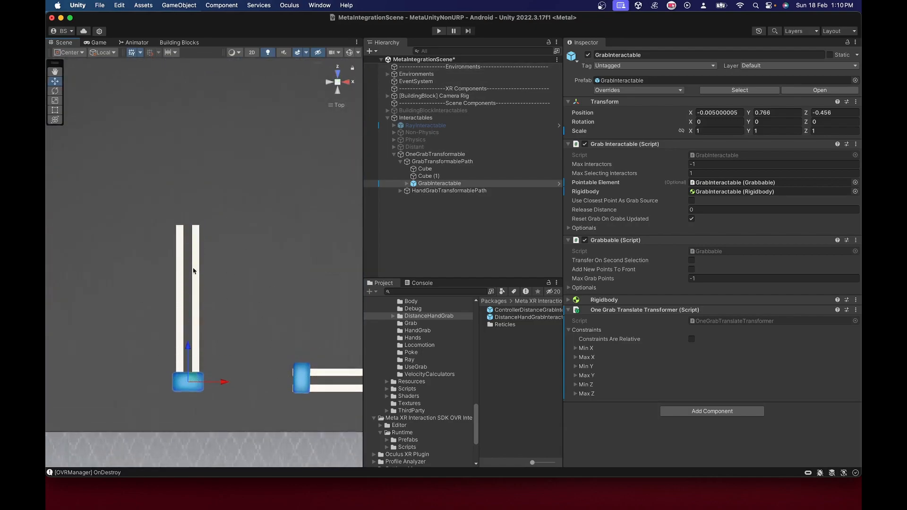
click(575, 348)
click(574, 375)
click(692, 357)
click(692, 385)
Set the Min X and Max X constraint values of GrabInteractable's One Grab Translate Transformer to its X position, -0.005000005.
click(696, 367)
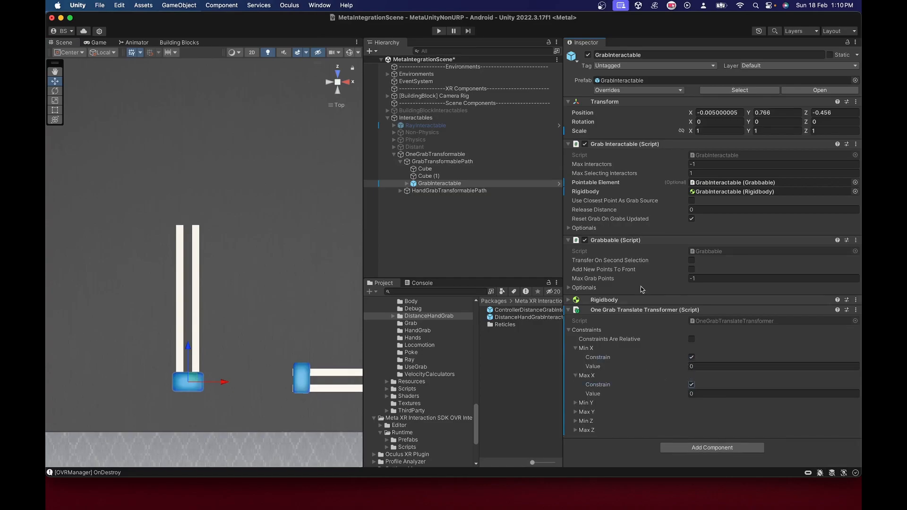
click(725, 113)
key(super+c)
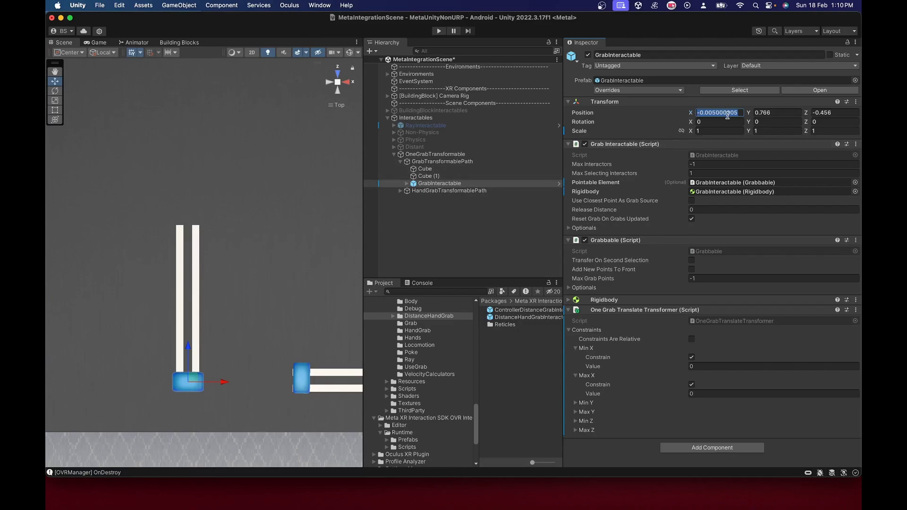
click(692, 366)
key(super+v)
click(709, 393)
key(super+v)
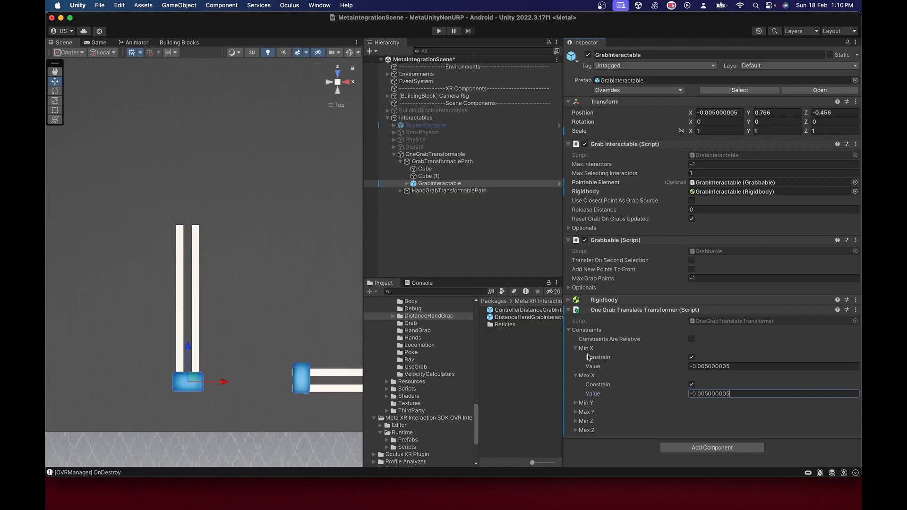
Enable the Min Y and Max Y constraints on GrabInteractable's transformer and set both to its Y position, 0.766.
click(574, 403)
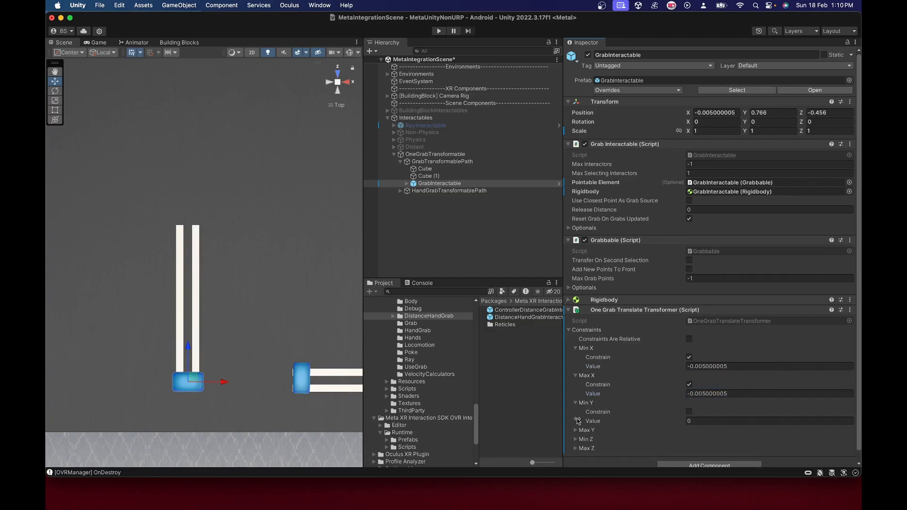
click(576, 430)
click(688, 420)
click(688, 411)
click(688, 438)
click(769, 114)
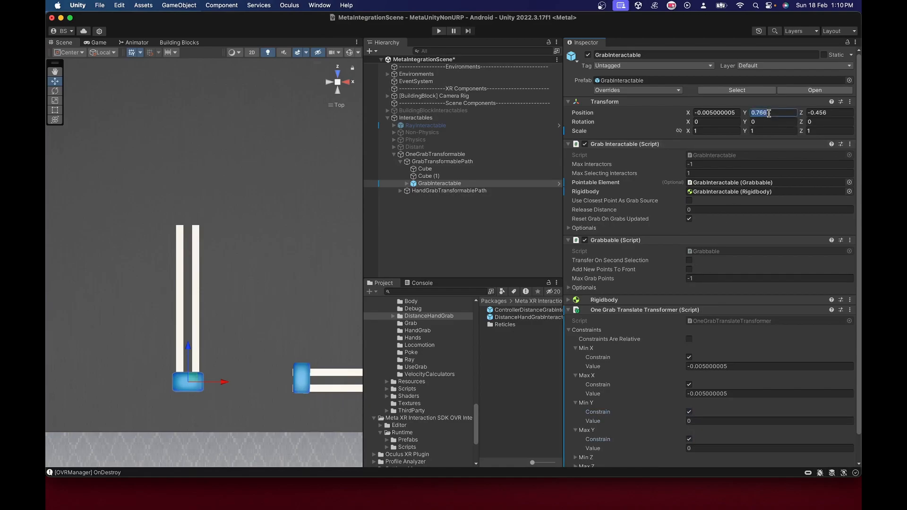
key(super+c)
click(709, 421)
key(super+v)
click(708, 448)
key(super+v)
Collapse the X and Y constraint groups and enable the Min Z and Max Z constraints on GrabInteractable's transformer.
scroll(699, 425, down, 3)
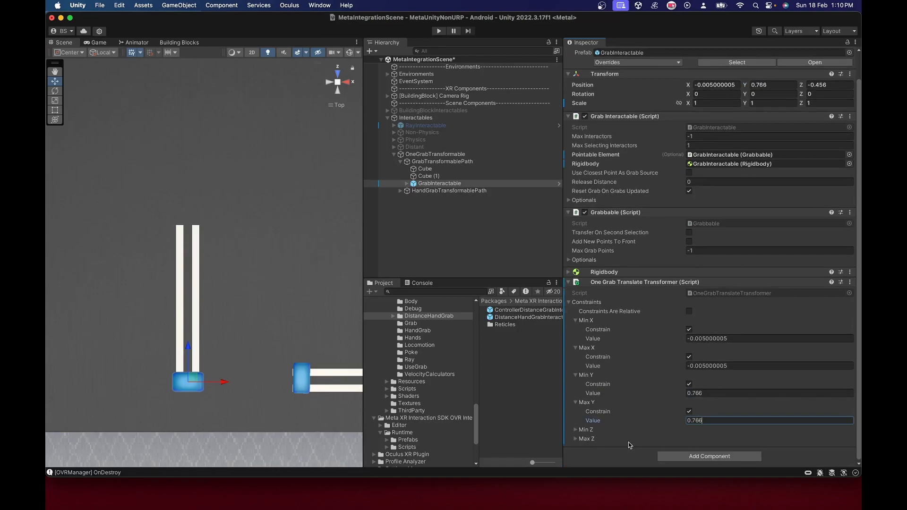
click(576, 430)
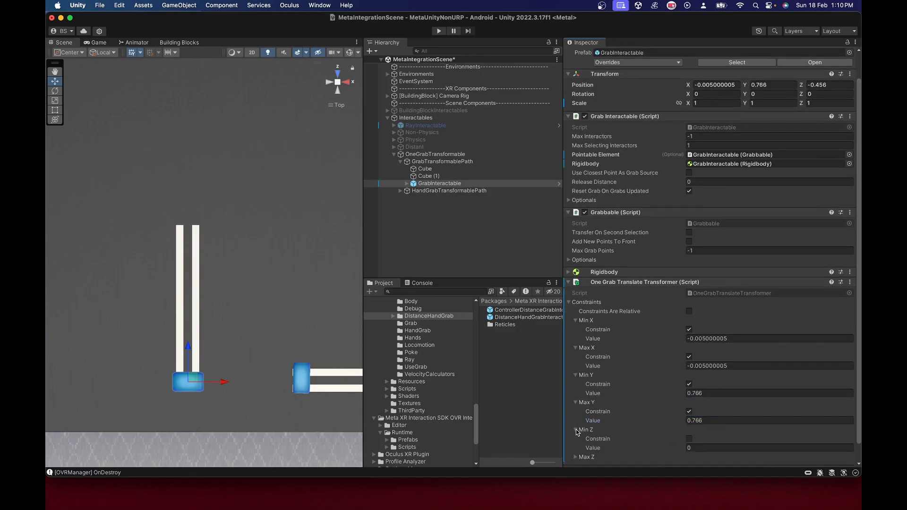
click(575, 321)
click(576, 331)
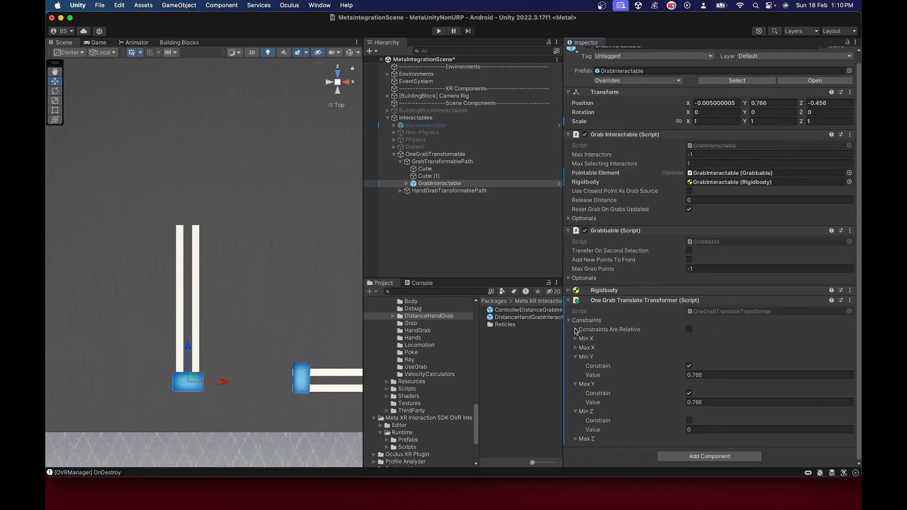
click(575, 357)
click(575, 376)
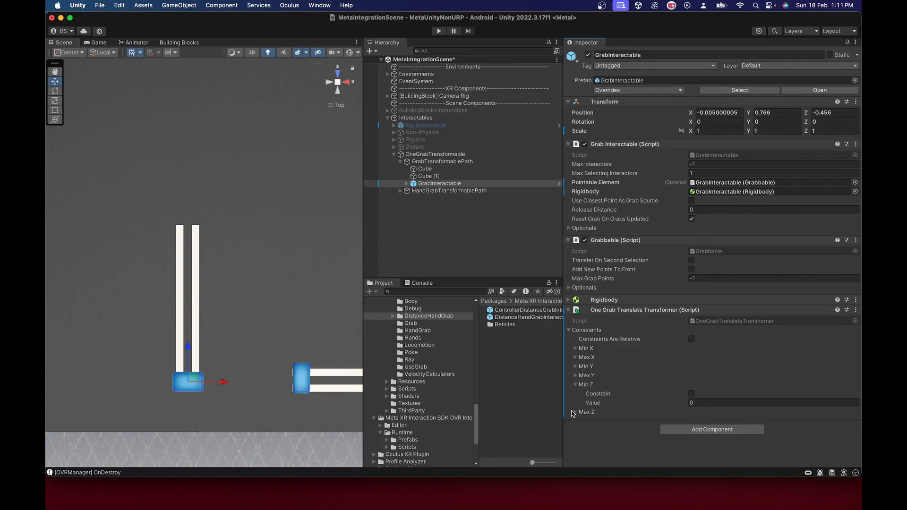
click(574, 412)
click(692, 393)
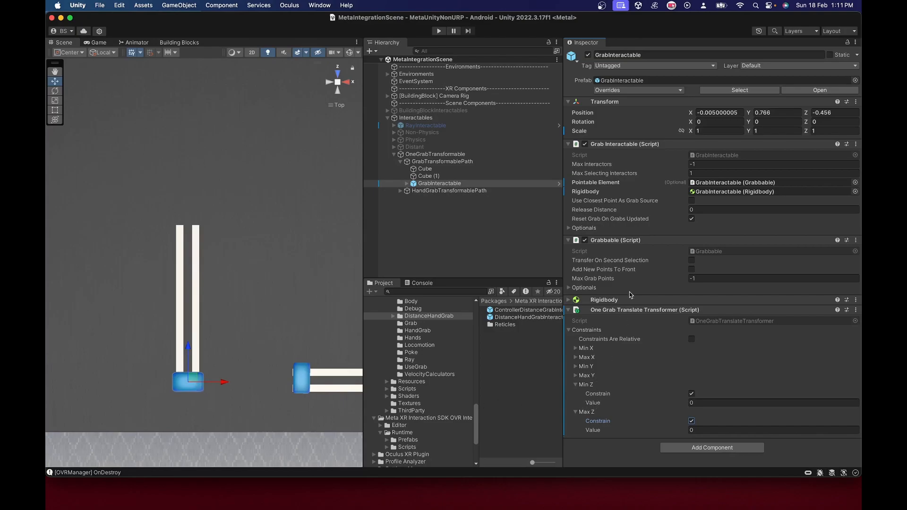
Set GrabInteractable's Min Z constraint value to its Z position, -0.456.
click(837, 113)
click(699, 401)
key(super+v)
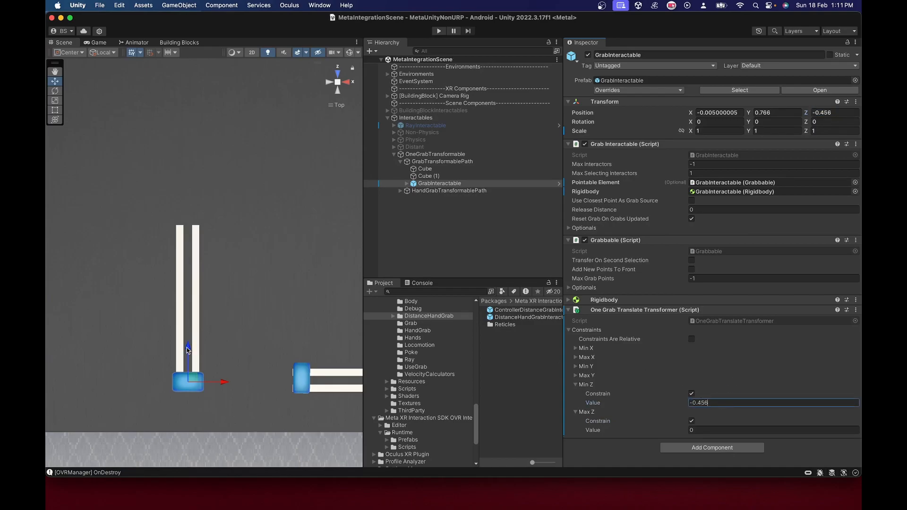
Move GrabInteractable along Z to the far end of the rails and set its Max Z constraint value to -0.1542.
drag(188, 350, 193, 203)
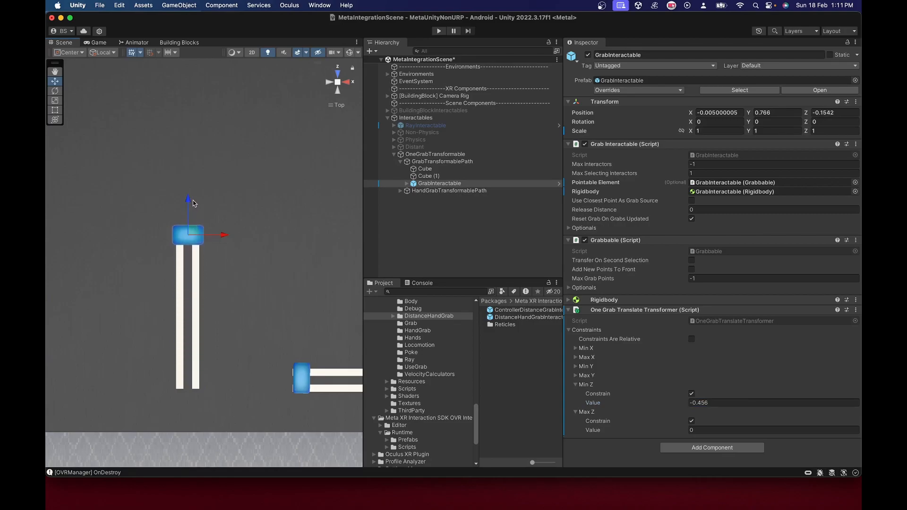
click(833, 112)
click(706, 429)
key(super+v)
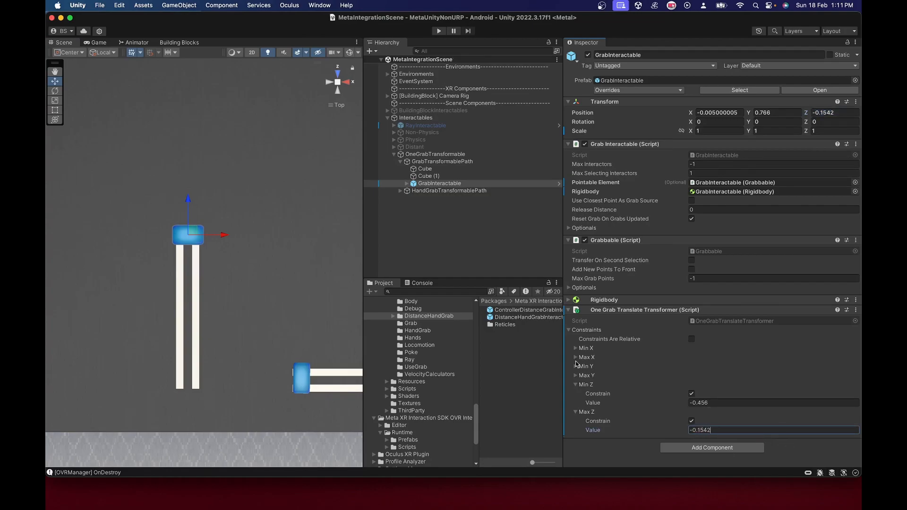
key(Return)
Return GrabInteractable to the start of the rails at Z position -0.456 and collapse the Min Z and Max Z groups.
click(724, 402)
key(super+c)
click(834, 112)
key(super+v)
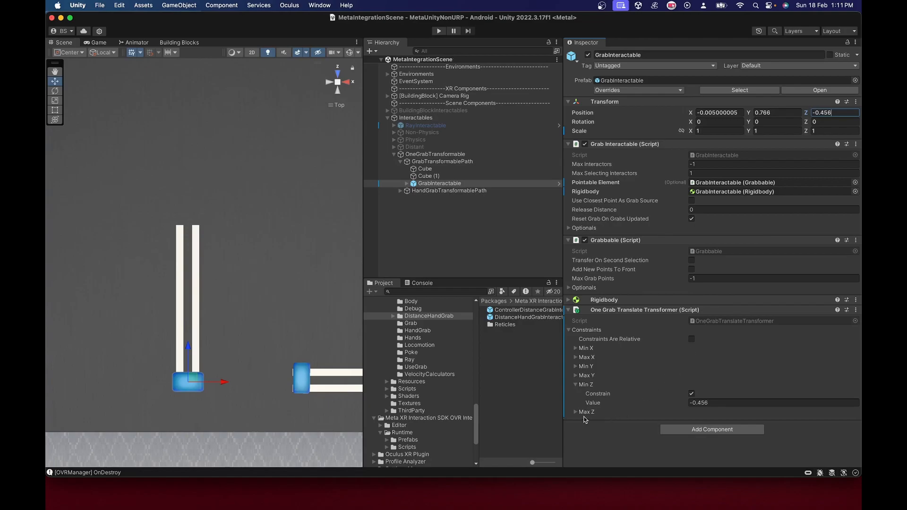
click(575, 413)
click(575, 384)
click(575, 394)
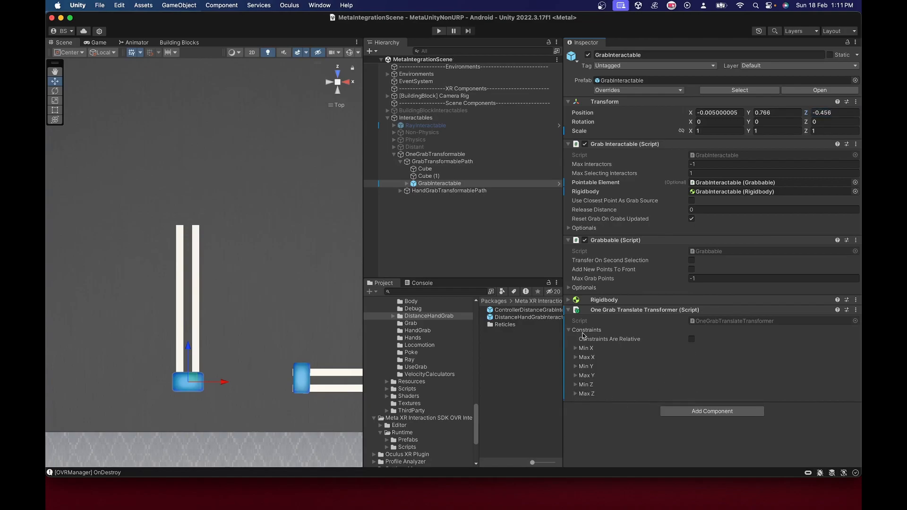
Assign the One Grab Translate Transformer as the Grabbable's One Grab Transformer and review the Rigidbody settings.
click(568, 288)
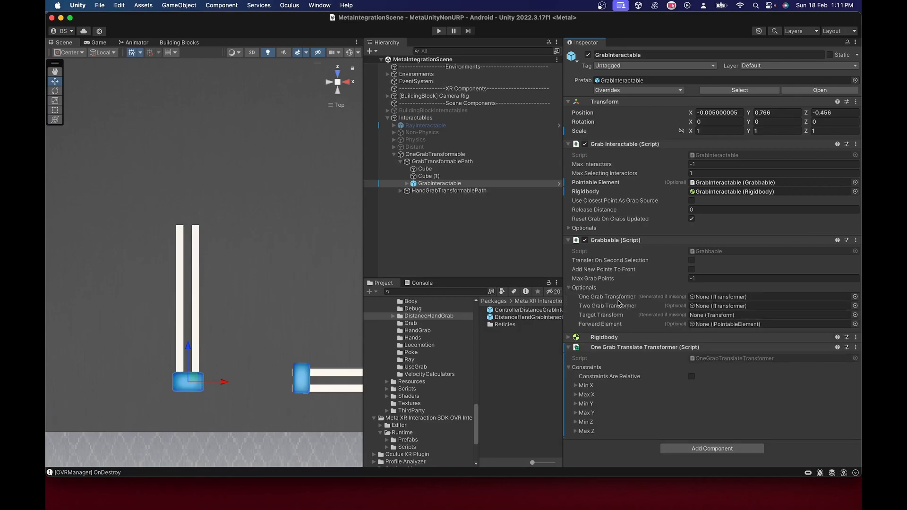
drag(614, 348, 708, 296)
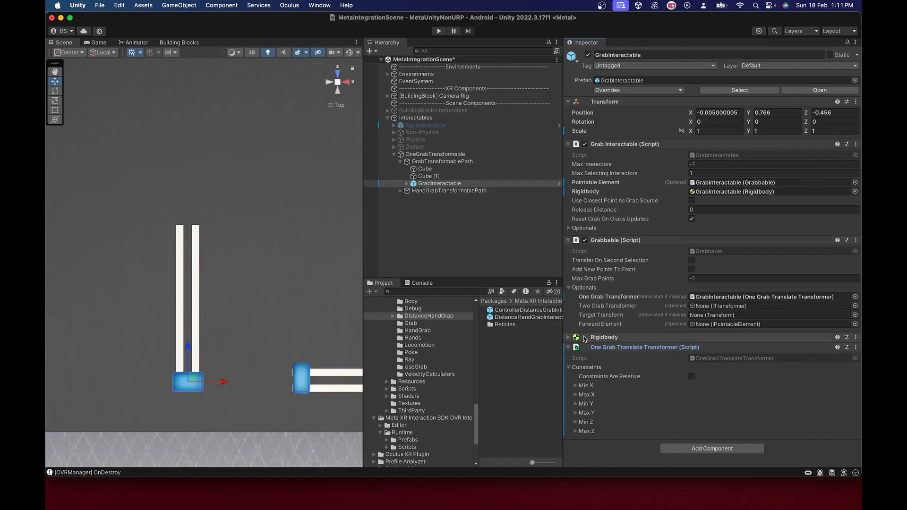
click(568, 338)
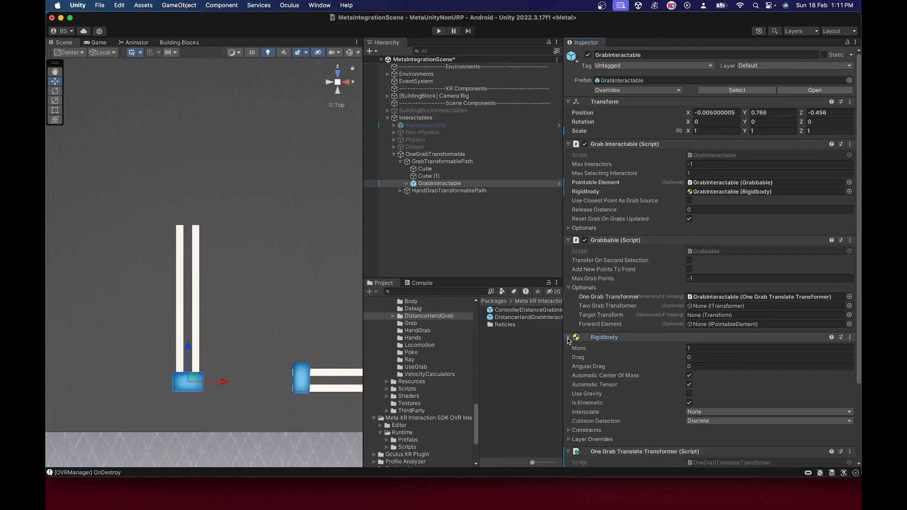
click(569, 337)
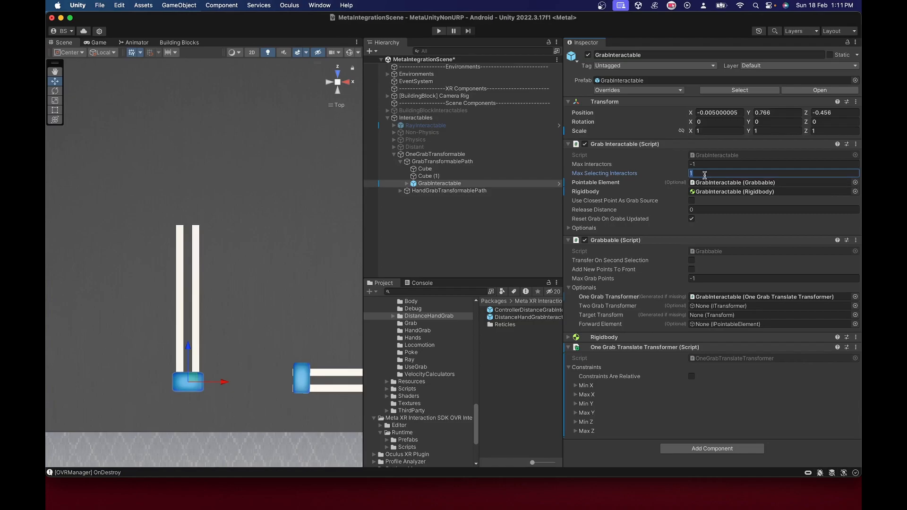
Add a One Grab Translate Transformer component to HandGrabInteractable under HandGrabTransformablePath.
click(400, 161)
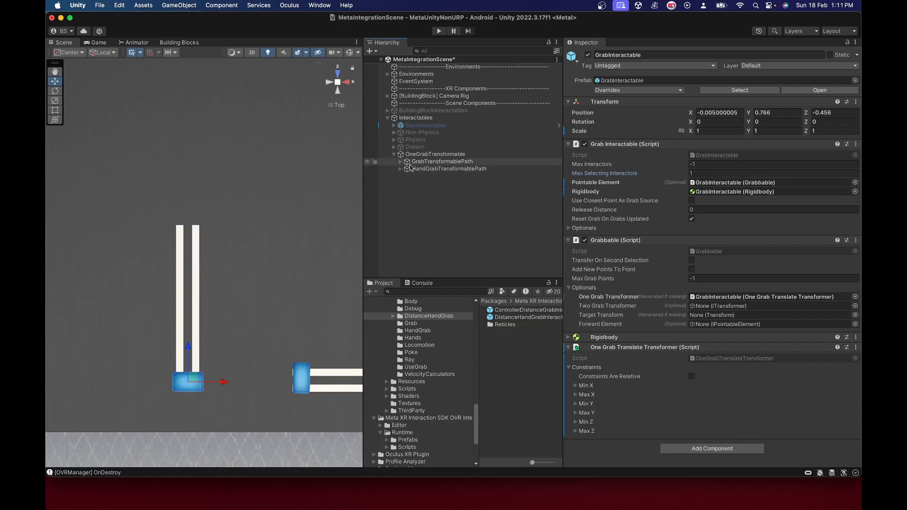
click(402, 169)
click(400, 170)
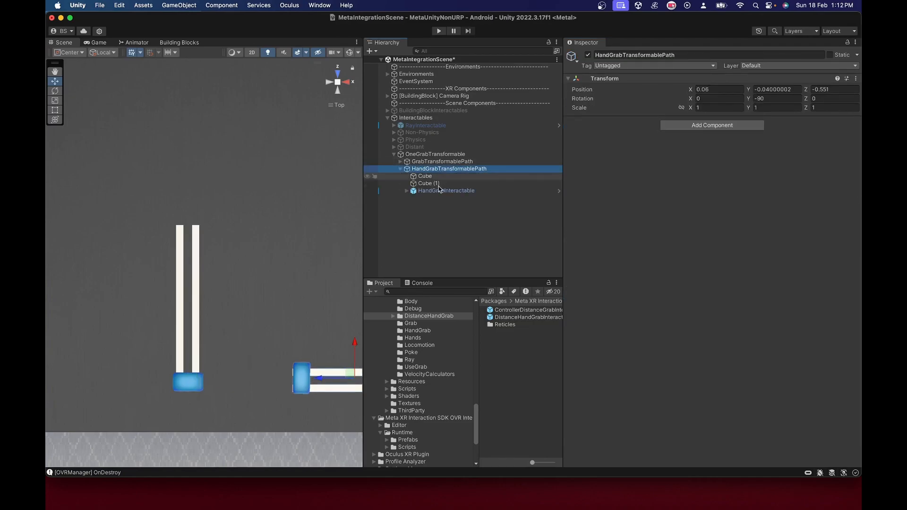
click(411, 191)
scroll(709, 331, down, 1)
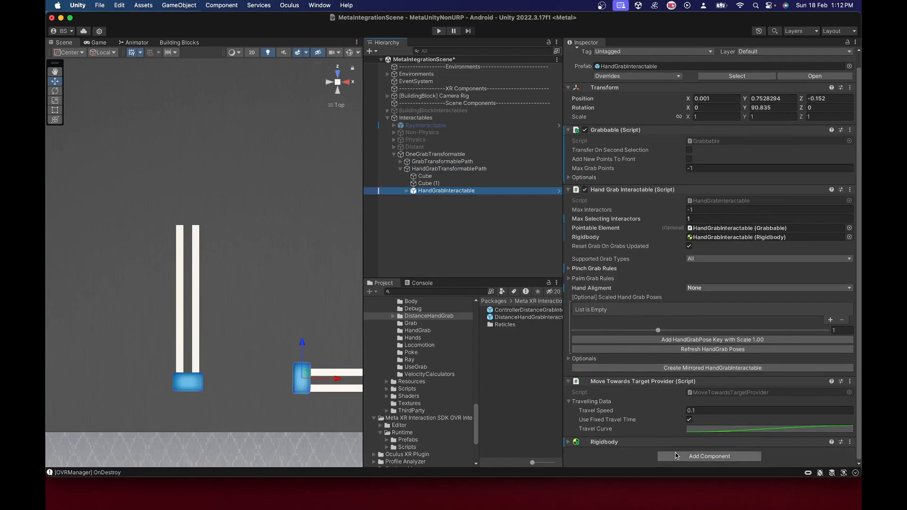
click(678, 457)
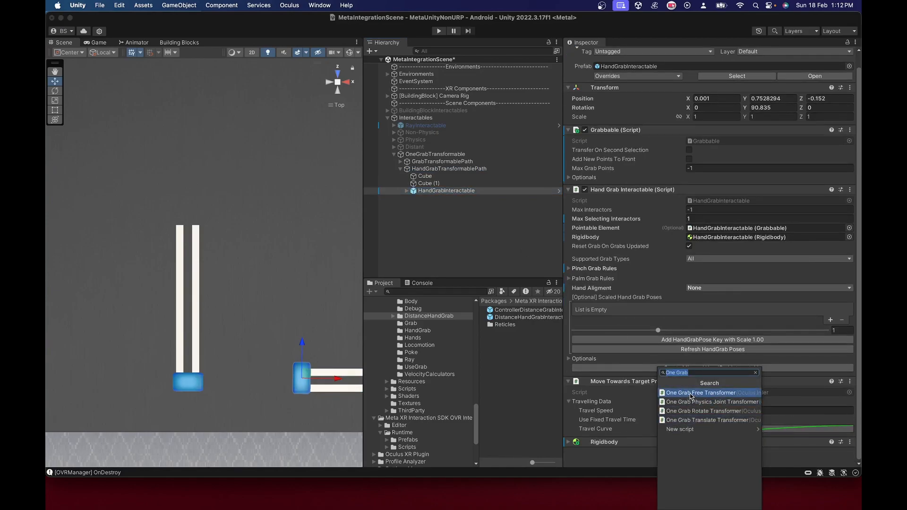
click(696, 419)
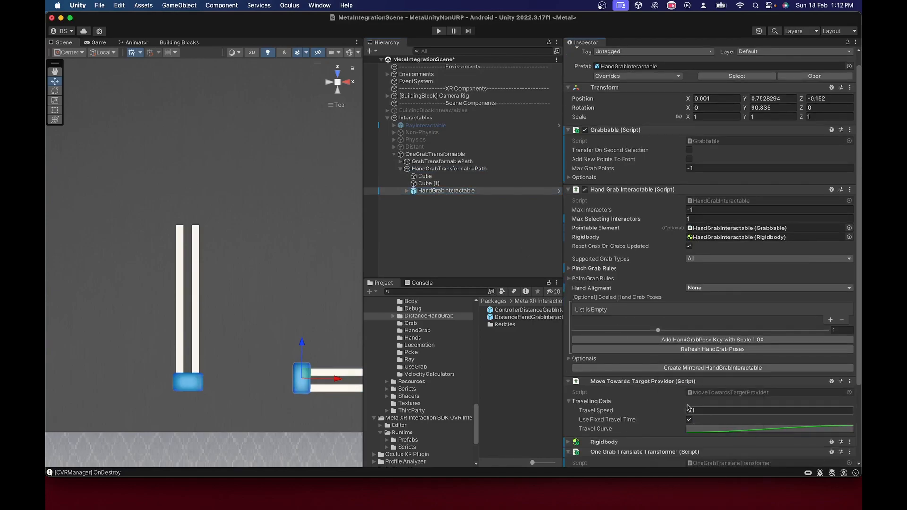
Enable the Min Y and Max Y constraints on HandGrabInteractable's transformer and set both to its Y position, 0.7528294.
scroll(601, 403, down, 3)
middle_drag(298, 296, 198, 254)
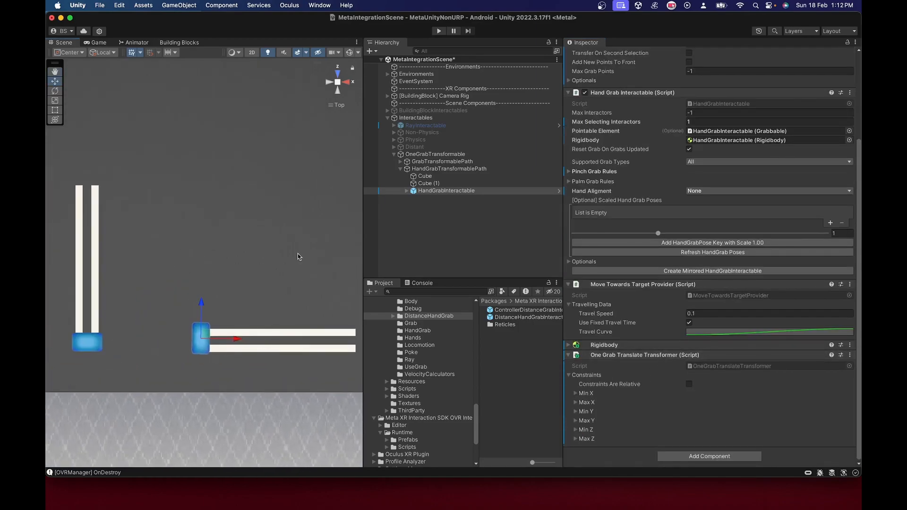
middle_drag(298, 257, 250, 255)
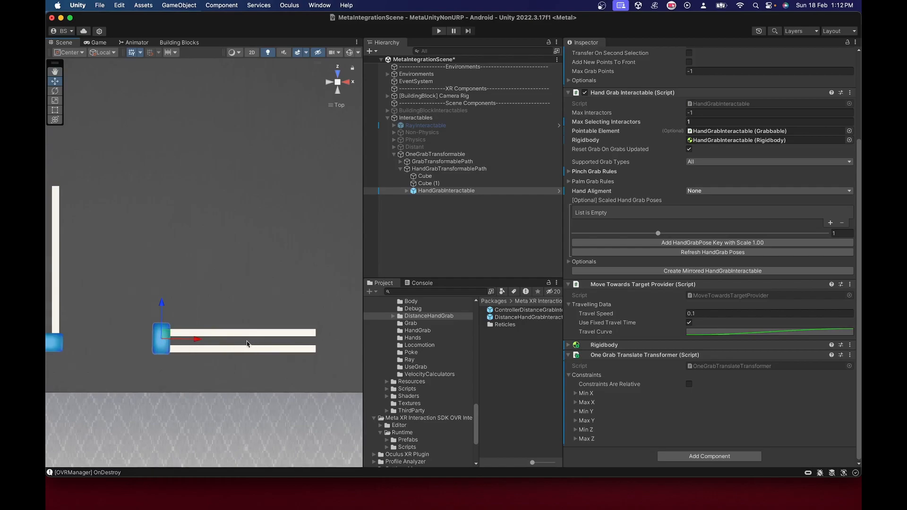
click(574, 412)
click(574, 439)
scroll(616, 423, down, 2)
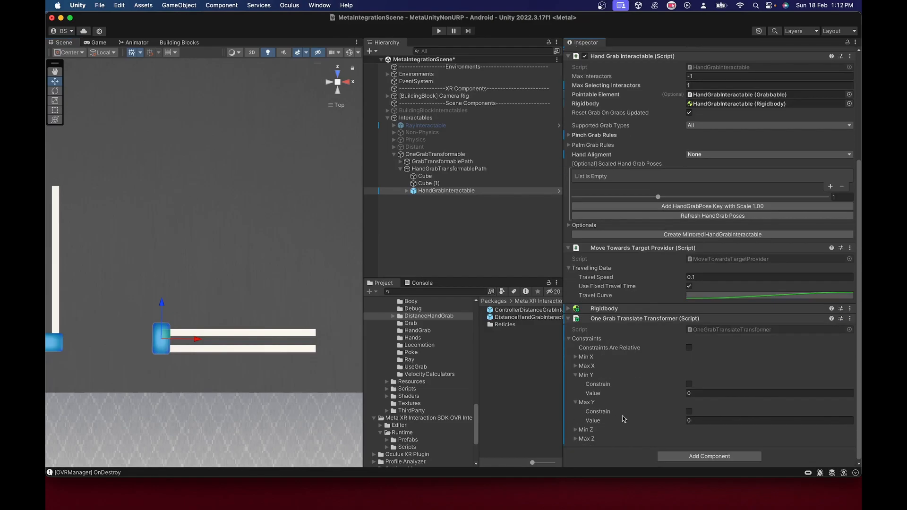
scroll(682, 270, up, 5)
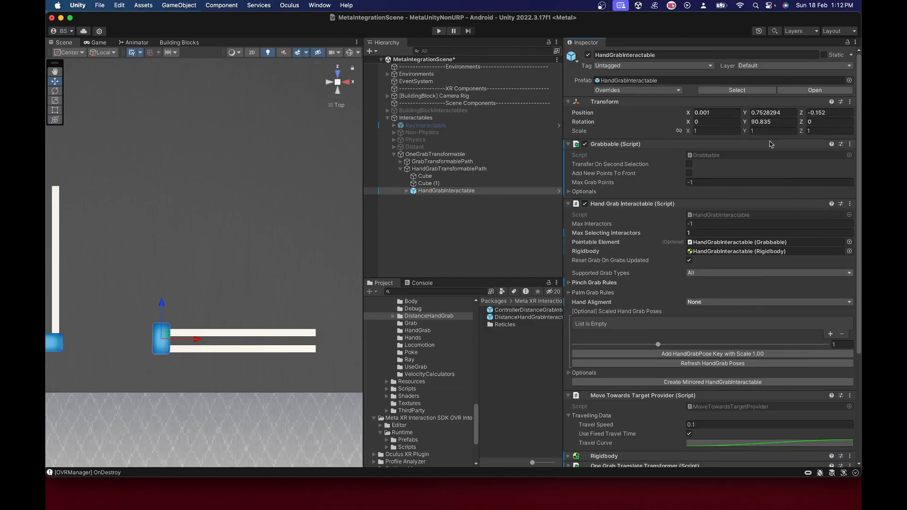
scroll(722, 242, down, 5)
click(695, 392)
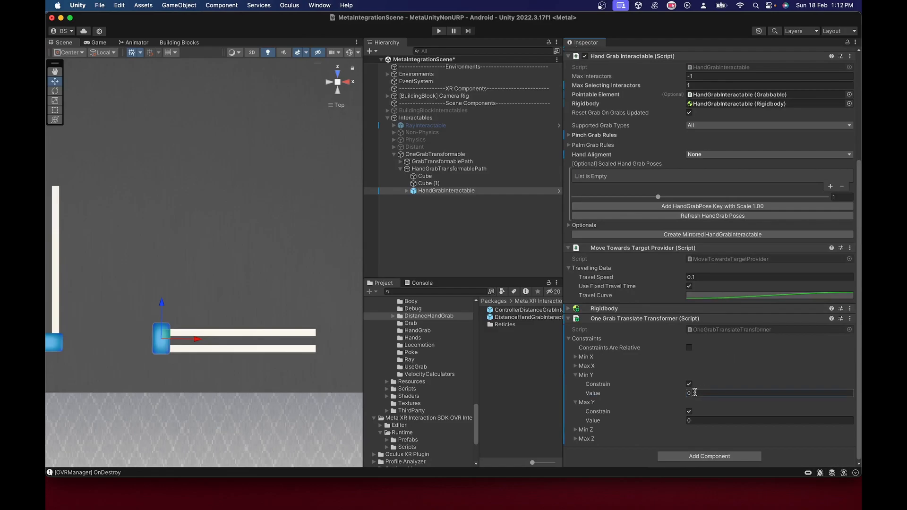
text(0.7528294)
click(702, 419)
text(0.7528294)
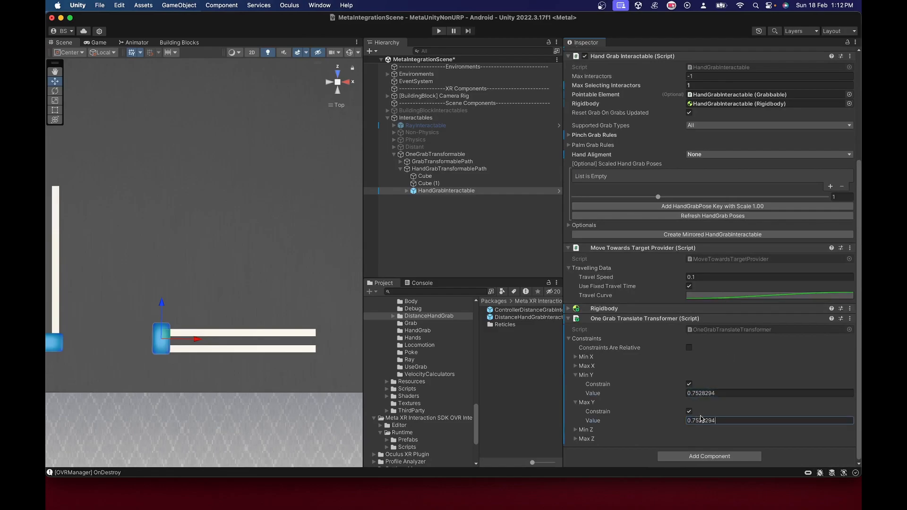
Enable the Min Z and Max Z constraints on HandGrabInteractable's One Grab Translate Transformer.
click(575, 430)
click(575, 457)
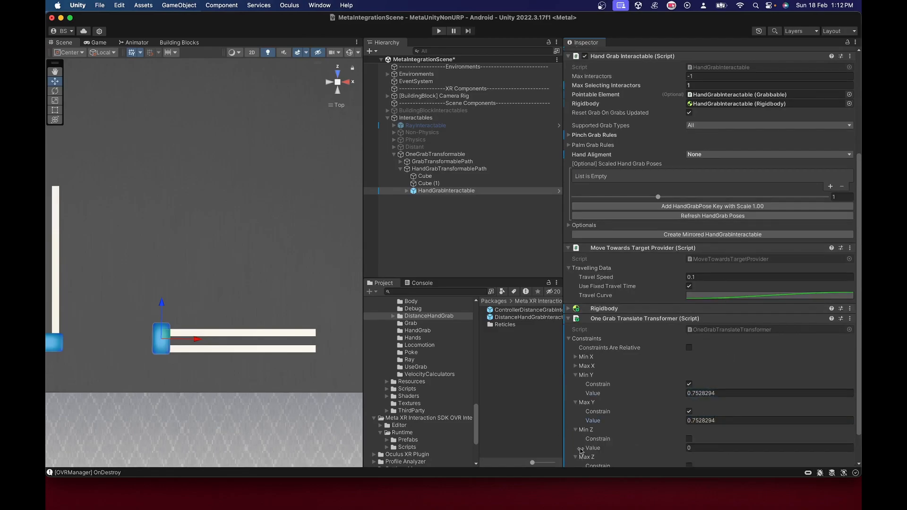
scroll(586, 449, down, 2)
click(689, 430)
Set HandGrabInteractable's Min Z and Max Z constraint values to its Z position, -0.152, and collapse the Y constraint groups.
scroll(688, 314, up, 8)
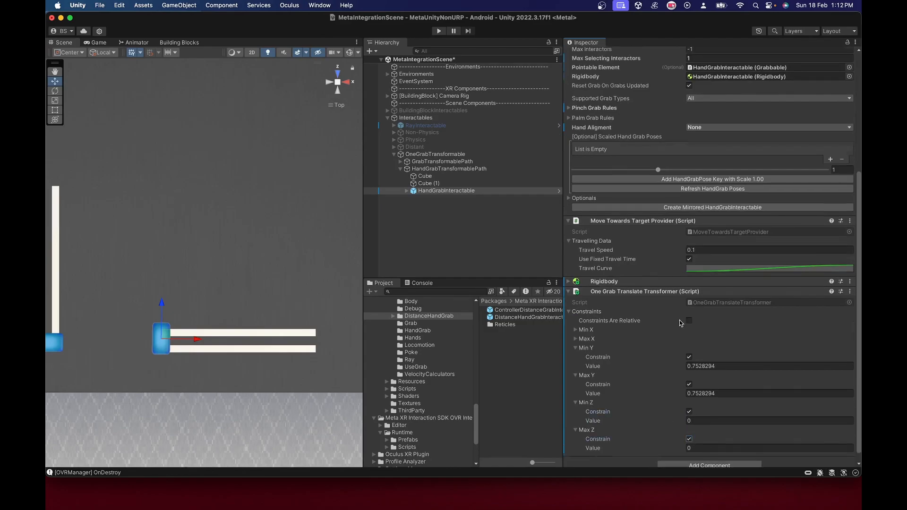
click(812, 113)
key(super+c)
scroll(784, 214, down, 10)
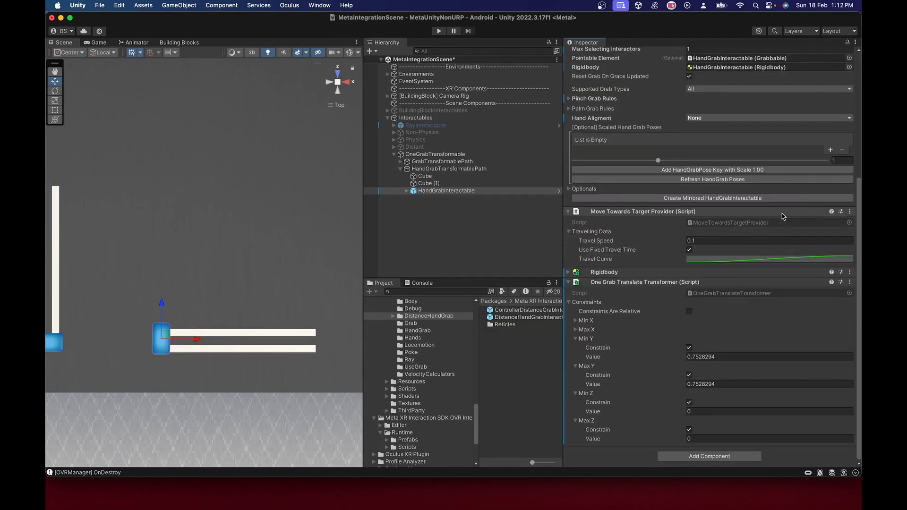
key(super+v)
click(699, 438)
key(super+v)
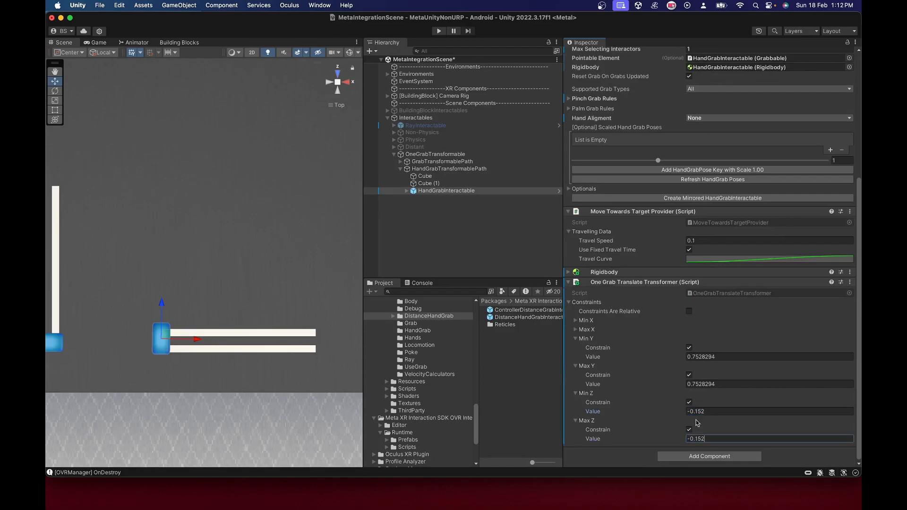
click(577, 339)
click(575, 366)
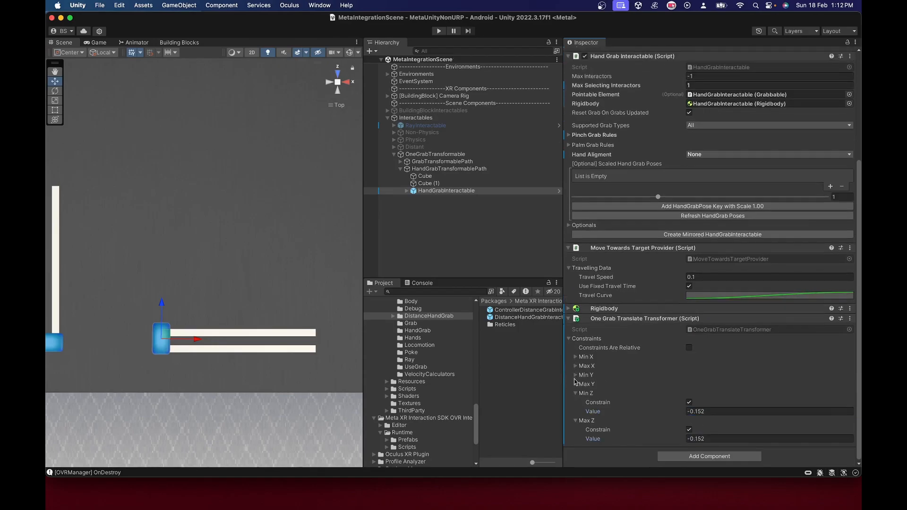
Collapse HandGrabInteractable's Z constraint groups and enable the Min X and Max X constraints on its One Grab Translate Transformer.
click(575, 395)
click(579, 420)
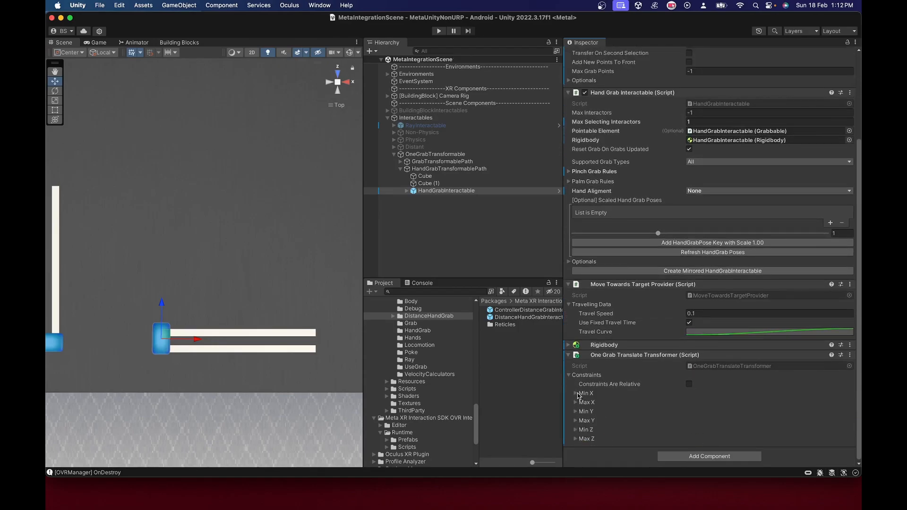
click(576, 393)
click(576, 420)
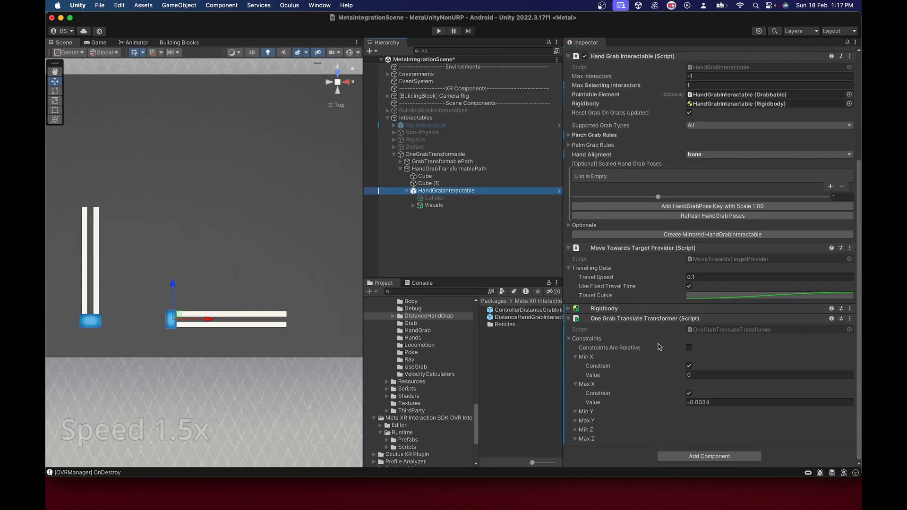
click(688, 392)
click(726, 402)
text(0)
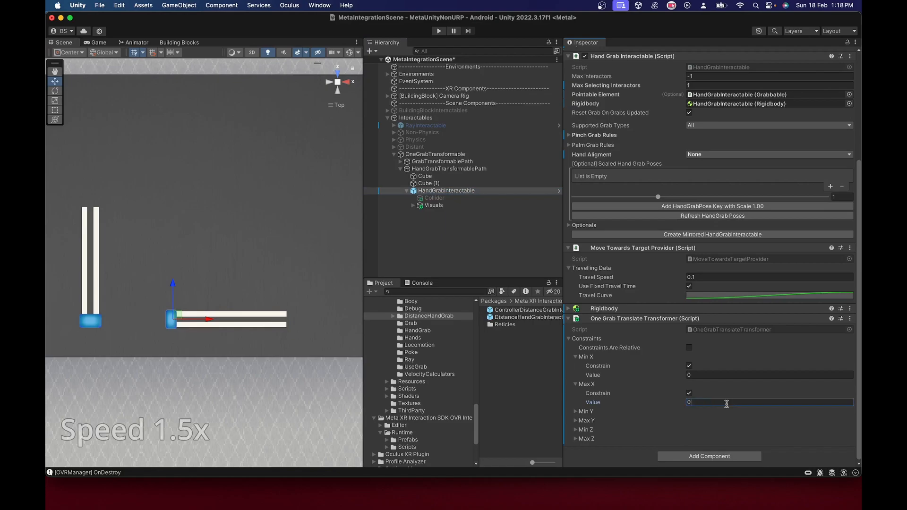
click(689, 365)
click(689, 393)
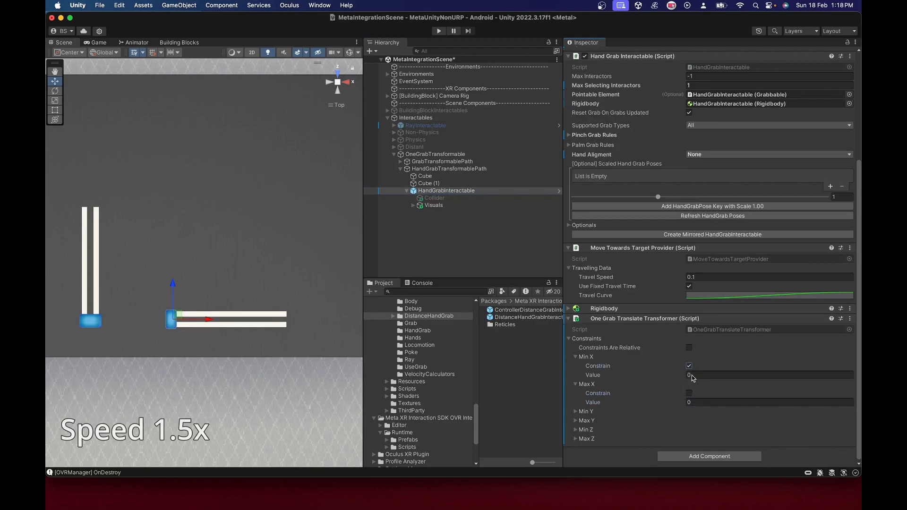
Set HandGrabInteractable's Min X constraint value to its X position, -0.1423.
scroll(651, 291, up, 5)
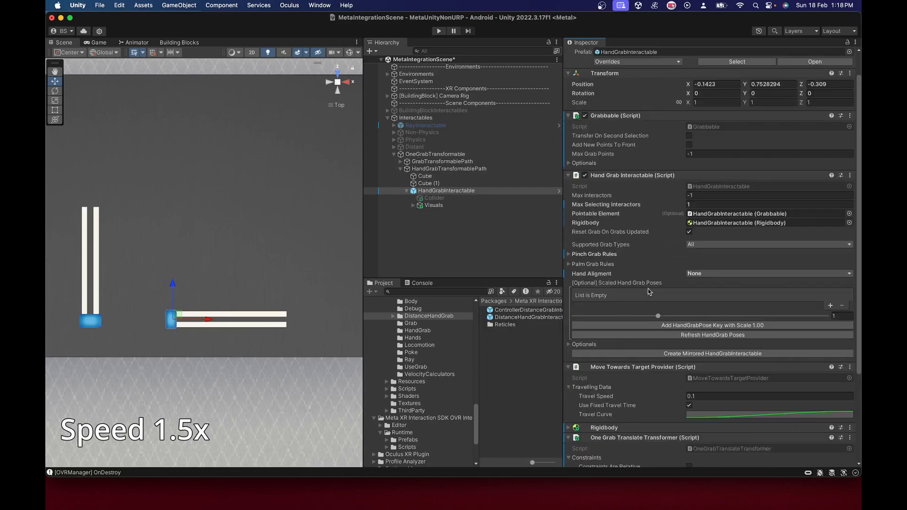
click(730, 112)
key(super+c)
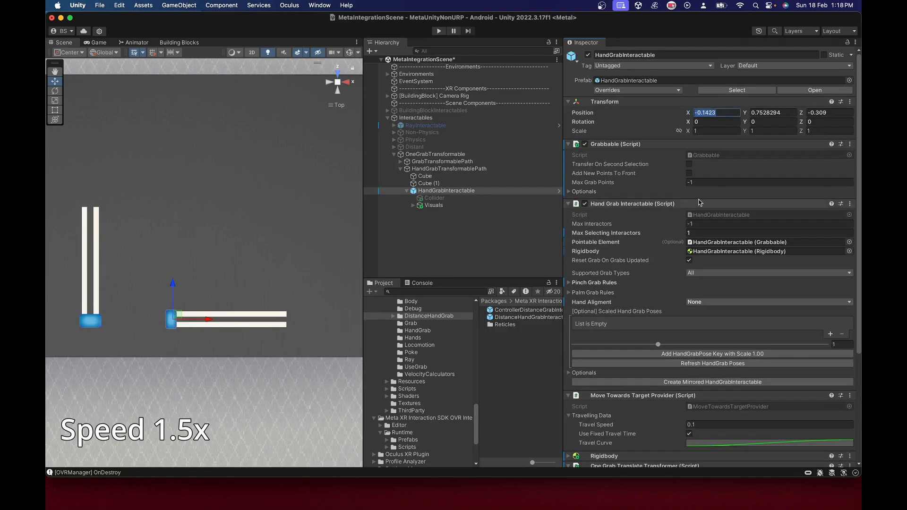
scroll(699, 202, down, 5)
click(715, 375)
key(super+v)
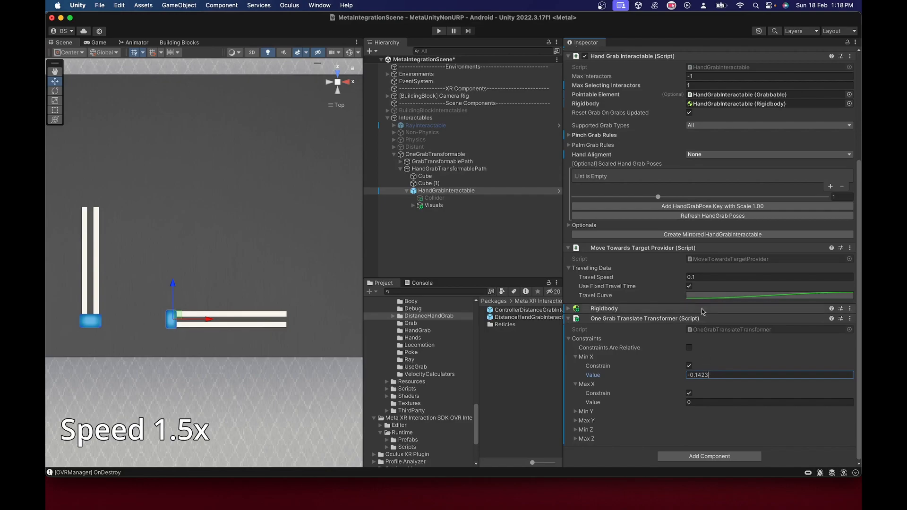
Move HandGrabInteractable along X to the far end of its rails and set the Max X constraint to that X position, 0.171.
click(369, 228)
drag(208, 320, 318, 318)
scroll(673, 246, up, 5)
click(703, 113)
key(super+c)
scroll(728, 204, down, 5)
click(706, 401)
key(super+v)
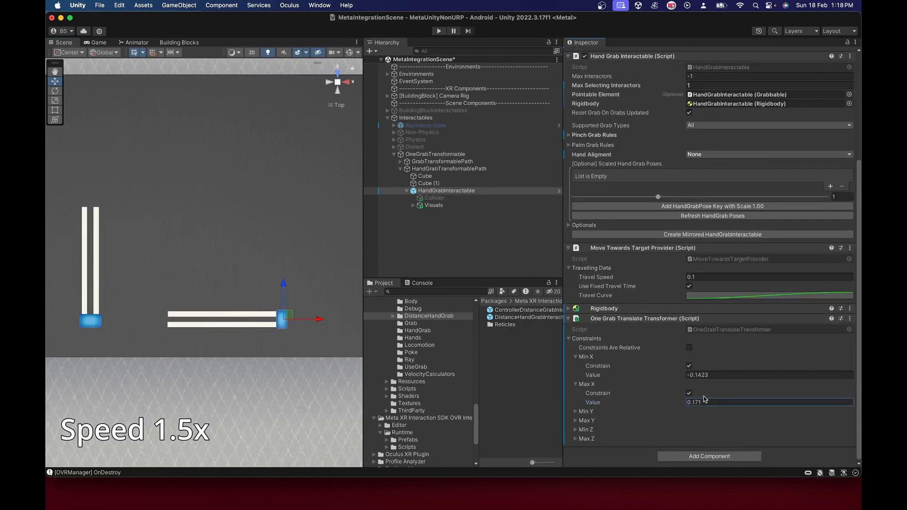
Return HandGrabInteractable to the start of its rails by setting its X position to the Min X value, -0.1423.
click(699, 375)
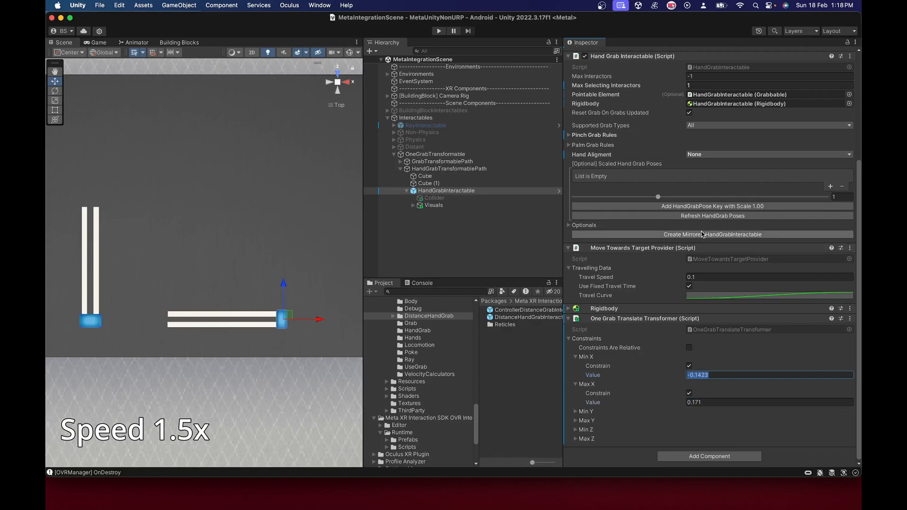
scroll(716, 330, up, 5)
click(703, 113)
key(super+v)
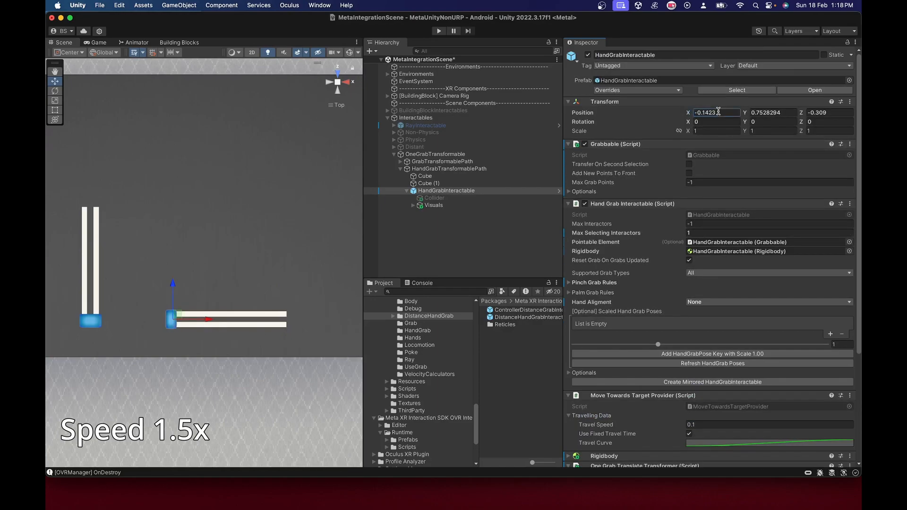
click(406, 190)
click(428, 169)
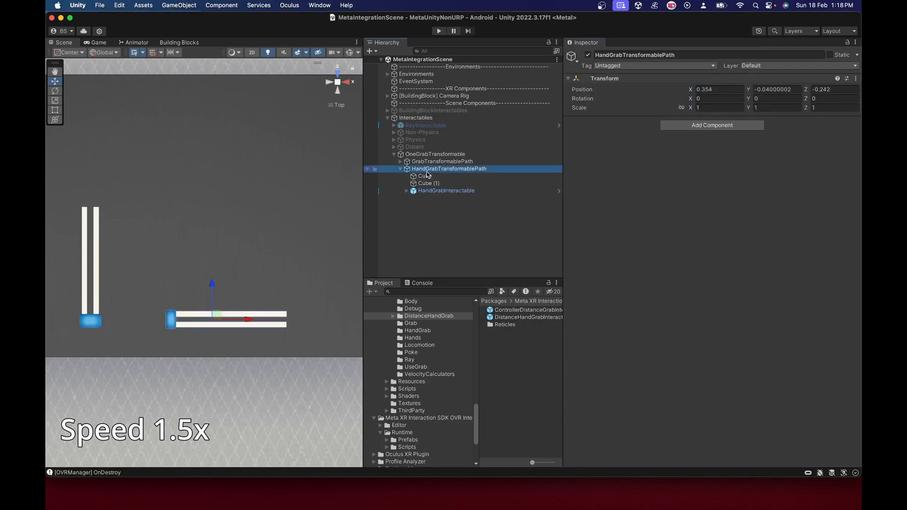
Assign HandGrabInteractable's One Grab Translate Transformer as the One Grab Transformer in its Grabbable component's optional settings.
click(427, 191)
click(704, 233)
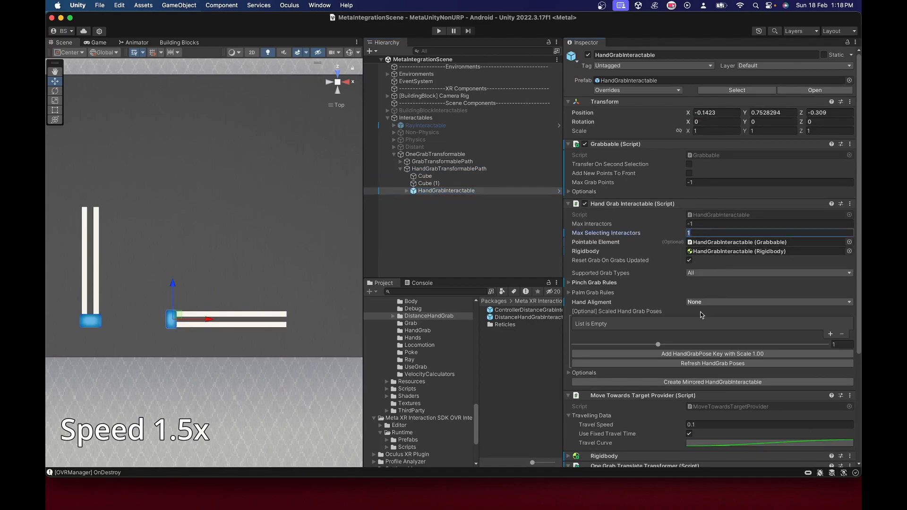
scroll(585, 369, down, 3)
scroll(585, 373, up, 3)
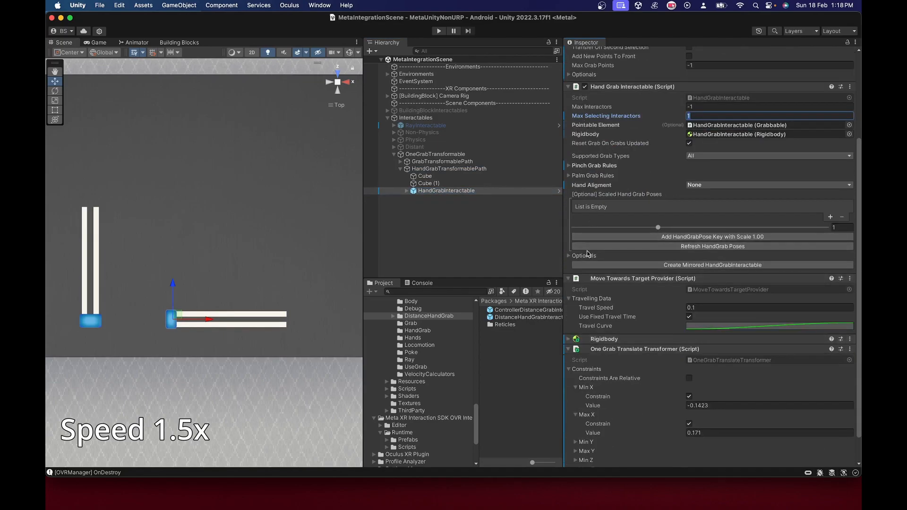
click(569, 192)
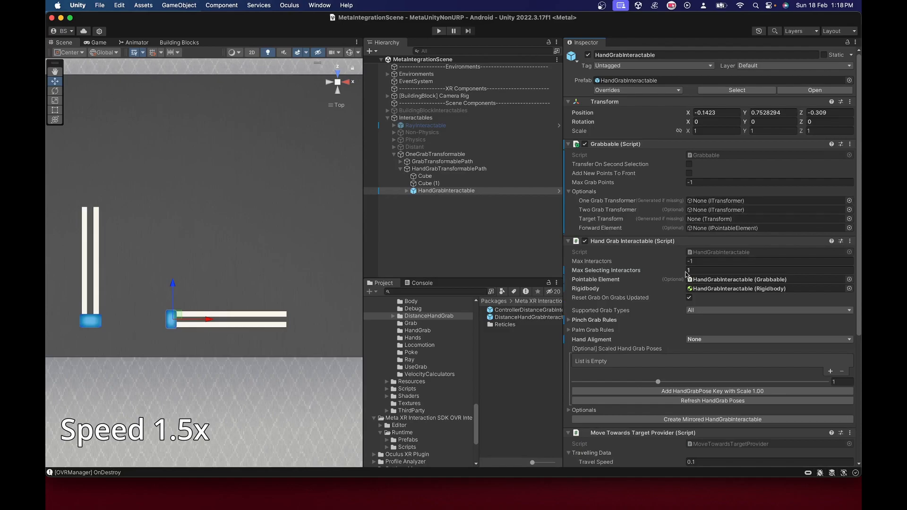
scroll(706, 190, down, 5)
drag(705, 190, 756, 56)
scroll(685, 152, up, 5)
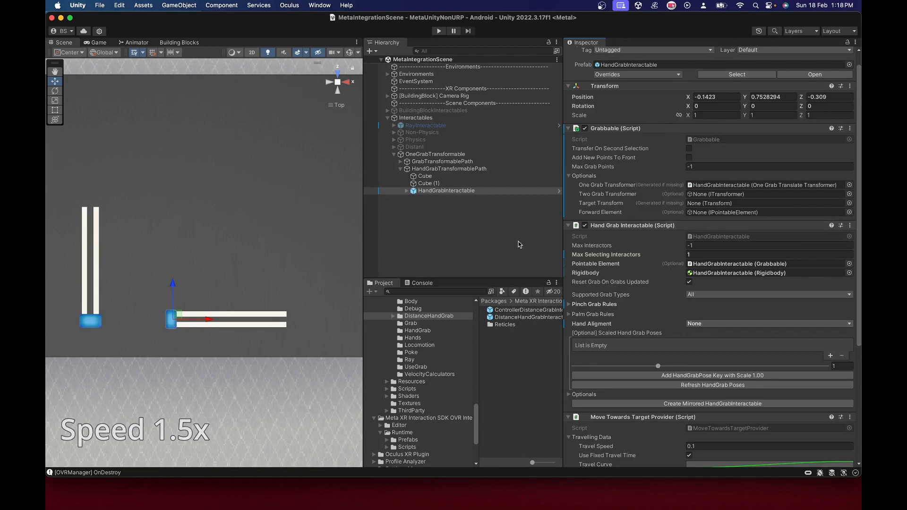
click(400, 169)
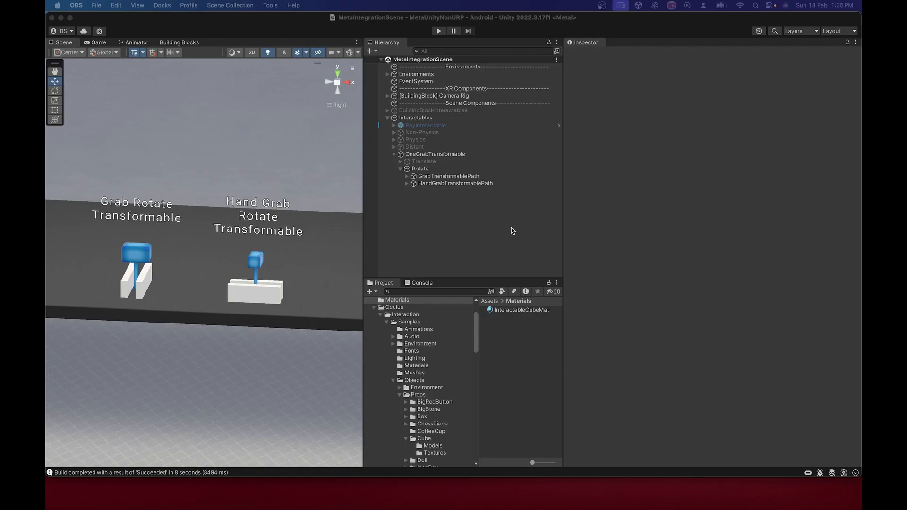
Examine the GrabTransformablePath and HandGrabTransformablePath objects grouped under Rotate.
click(427, 187)
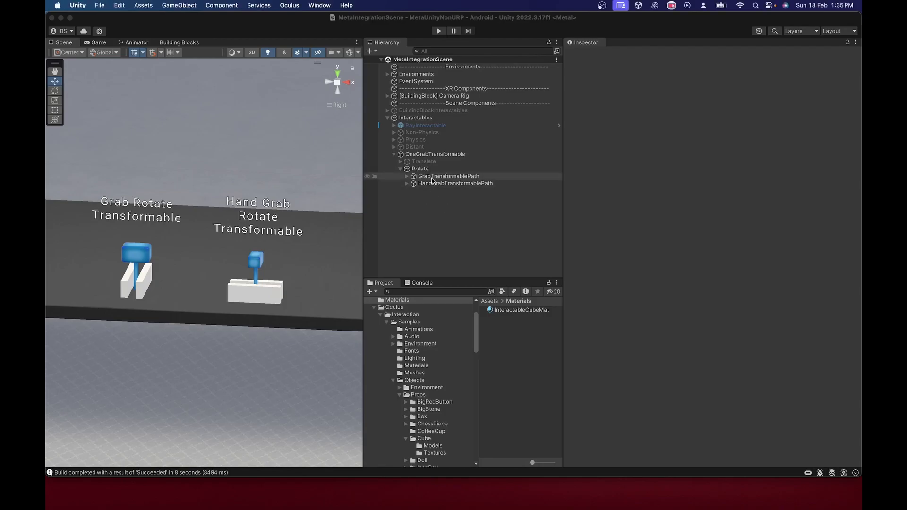
click(427, 177)
click(444, 184)
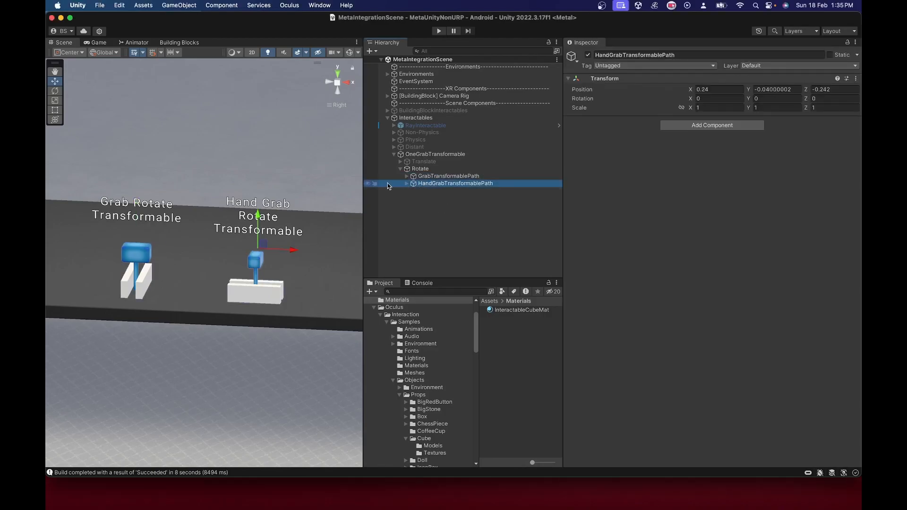
click(461, 177)
click(462, 177)
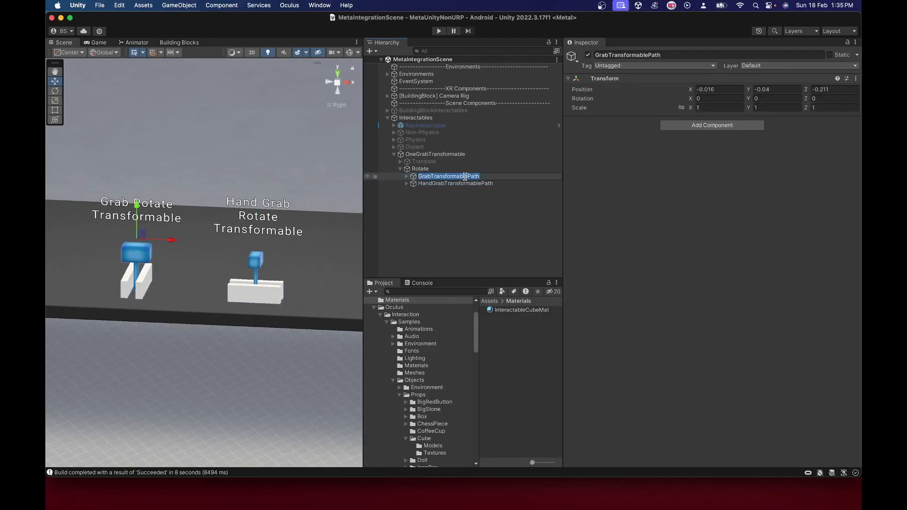
click(447, 183)
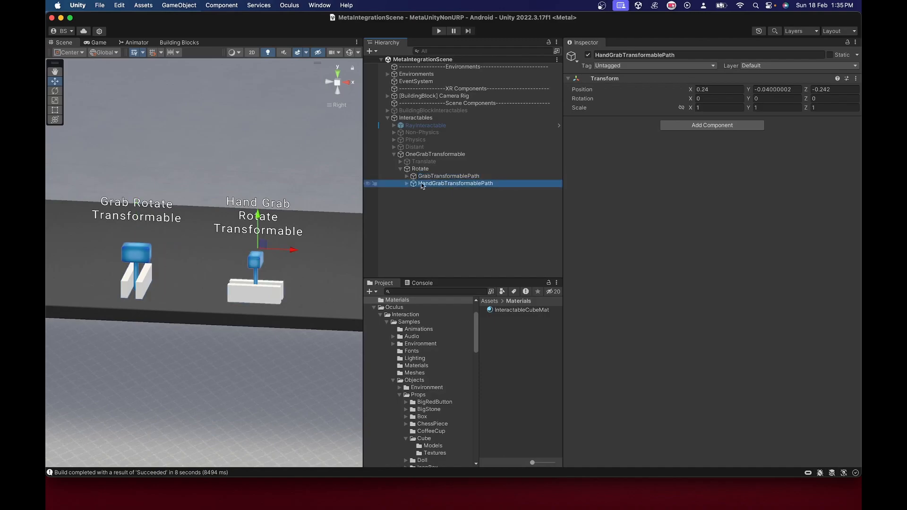
click(407, 176)
click(410, 170)
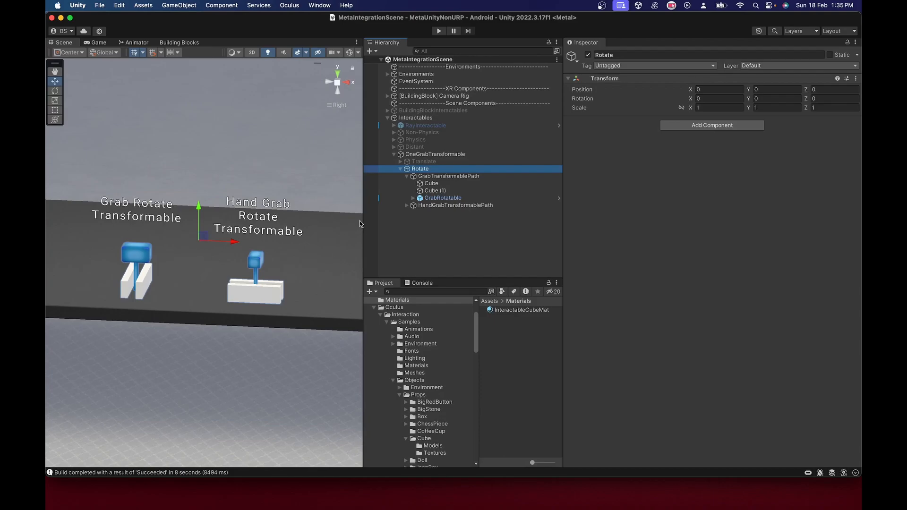
Examine the Lever mesh under GrabRotatable's Visuals up close and from the side.
click(413, 198)
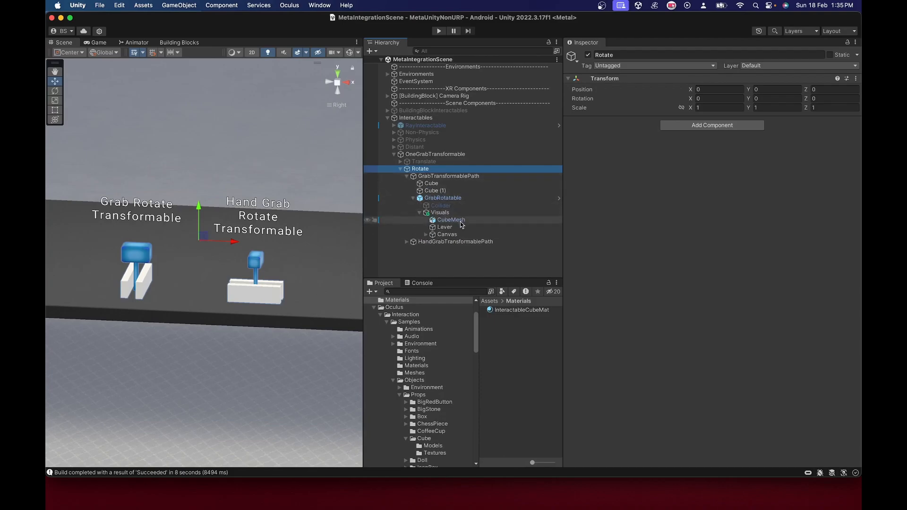
click(419, 212)
click(444, 227)
scroll(159, 280, down, 2)
scroll(159, 278, up, 4)
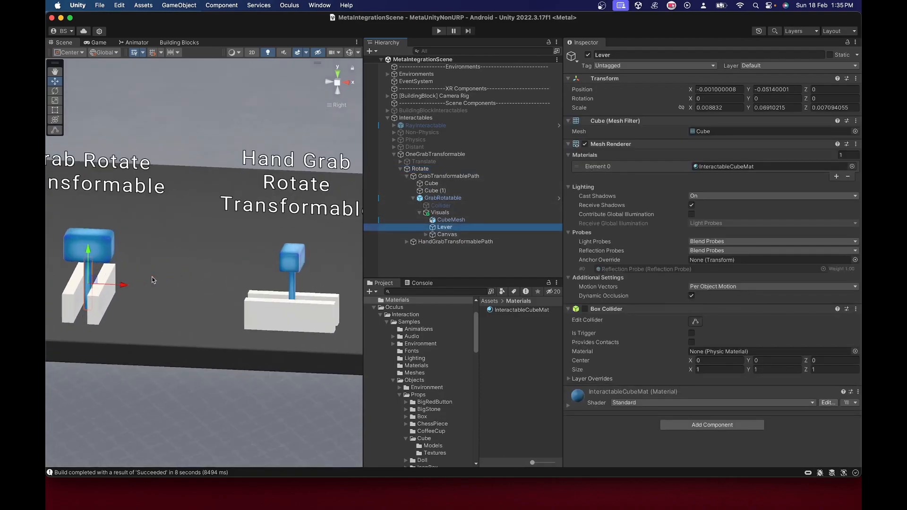
middle_drag(155, 272, 195, 276)
scroll(195, 275, up, 2)
alt+drag(195, 275, 195, 251)
alt+drag(258, 285, 514, 301)
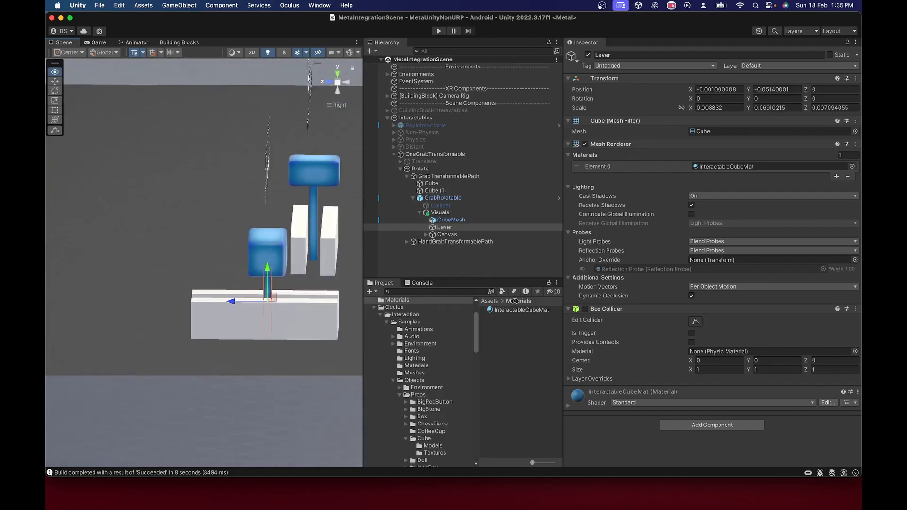
Inspect the Lever mesh under HandGrabRotatable's Visuals in HandGrabTransformablePath.
click(405, 242)
scroll(435, 271, down, 1)
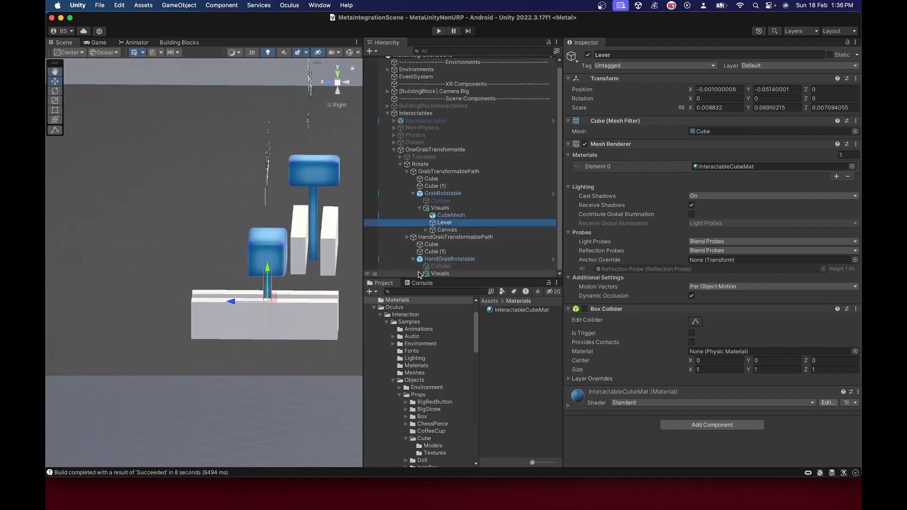
click(419, 274)
click(445, 266)
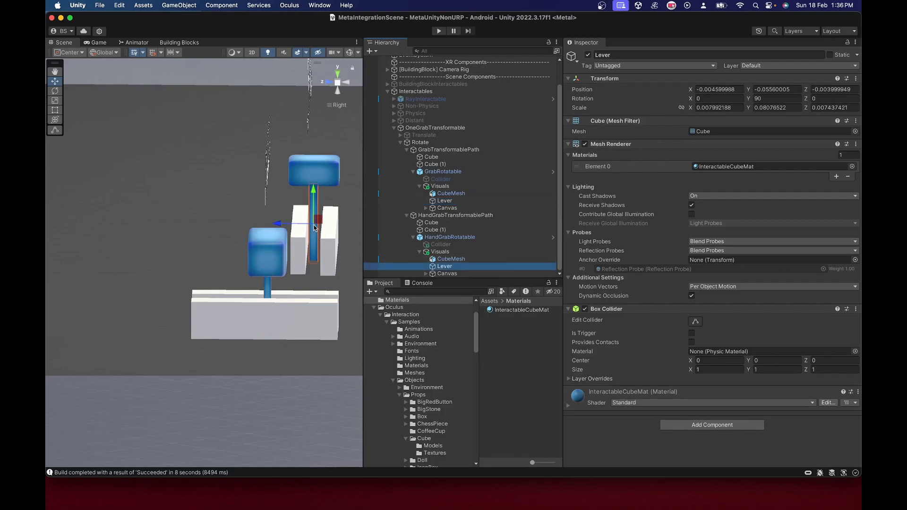
scroll(425, 189, up, 2)
Remove the One Grab Translate Transformer component from GrabRotatable under the Rotate group's GrabTransformablePath.
click(413, 197)
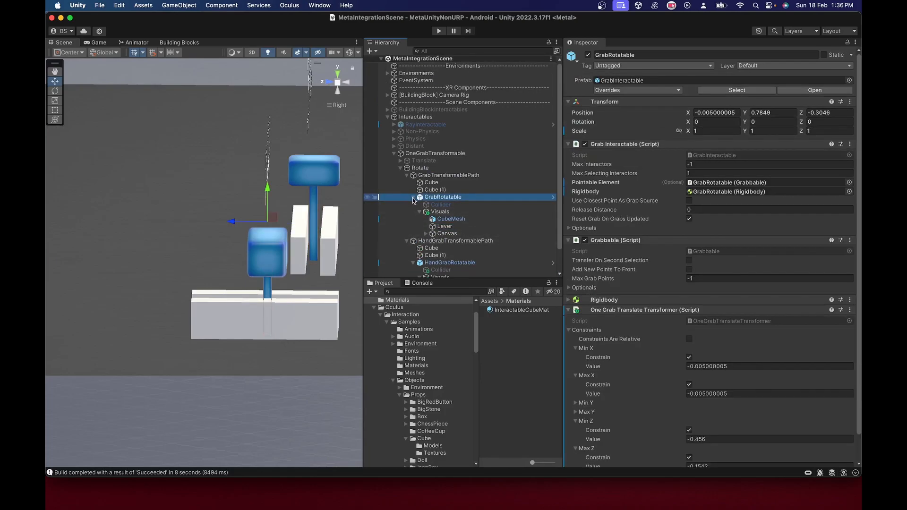
click(412, 197)
click(409, 177)
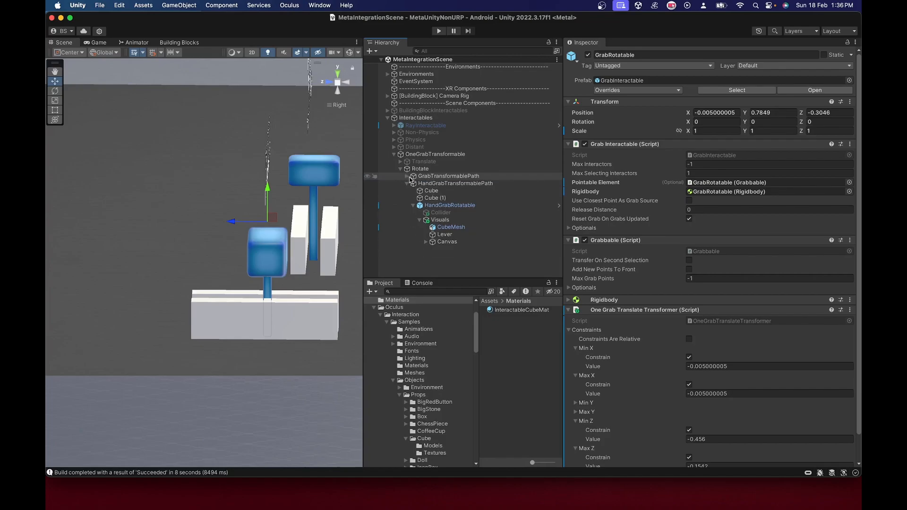
click(407, 183)
click(407, 176)
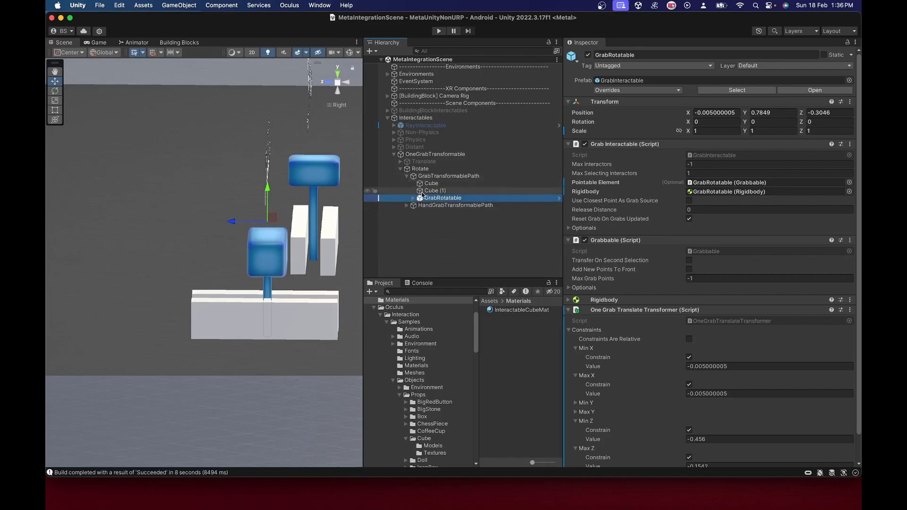
alt+drag(343, 275, 227, 252)
scroll(633, 310, down, 2)
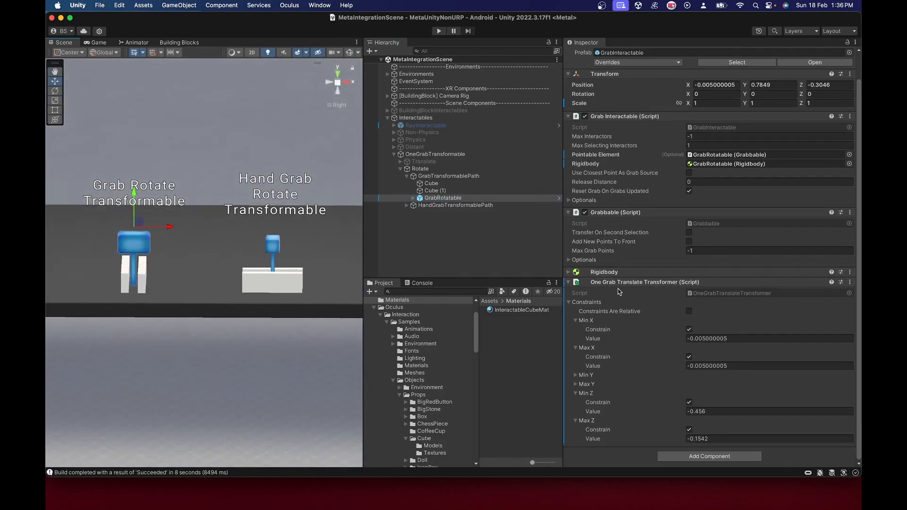
right_click(619, 292)
click(635, 338)
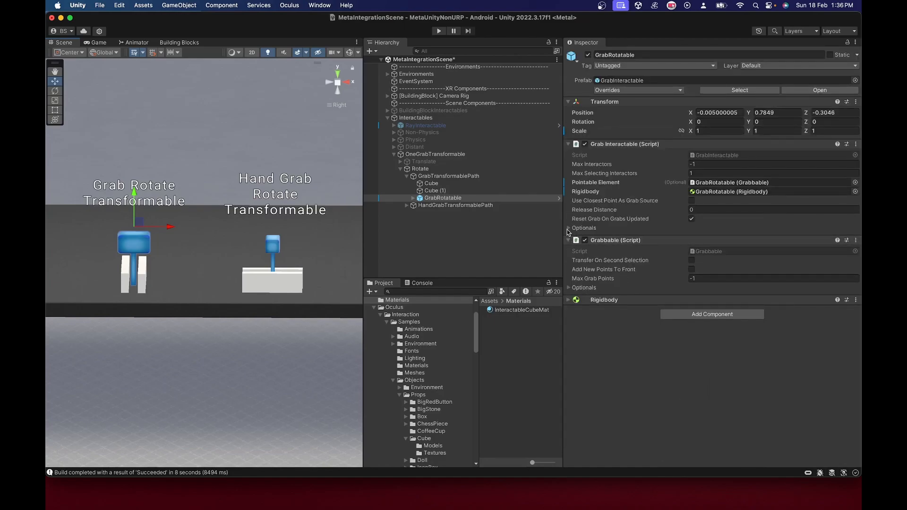
Add a One Grab Rotate Transformer component to GrabRotatable and expand its Grabbable component's optional settings.
click(569, 289)
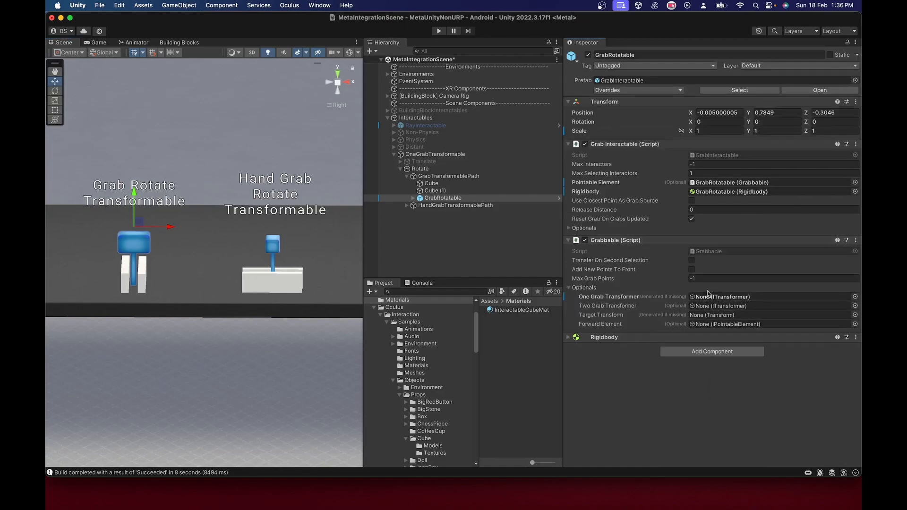
click(678, 351)
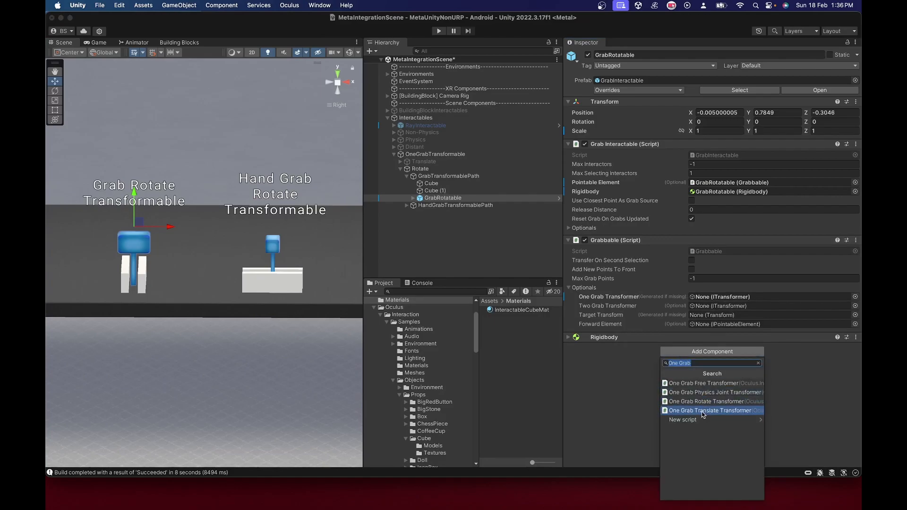
click(702, 401)
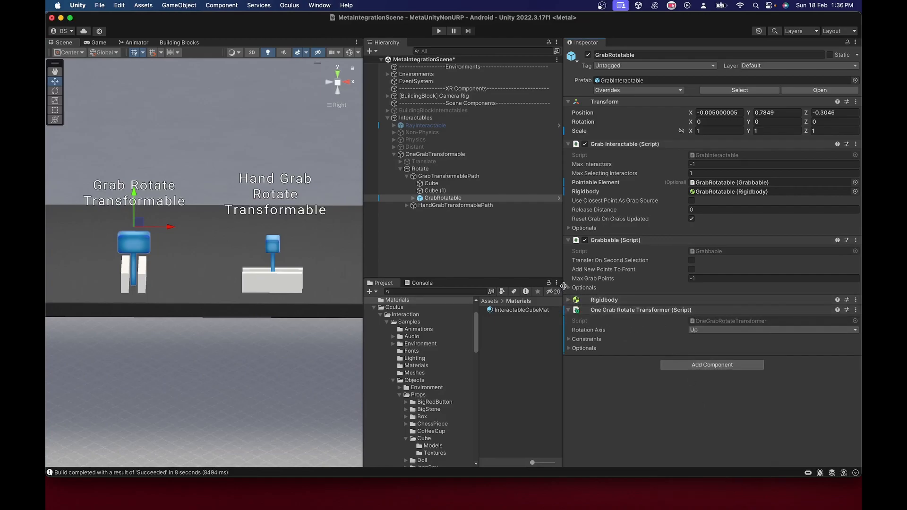
click(569, 289)
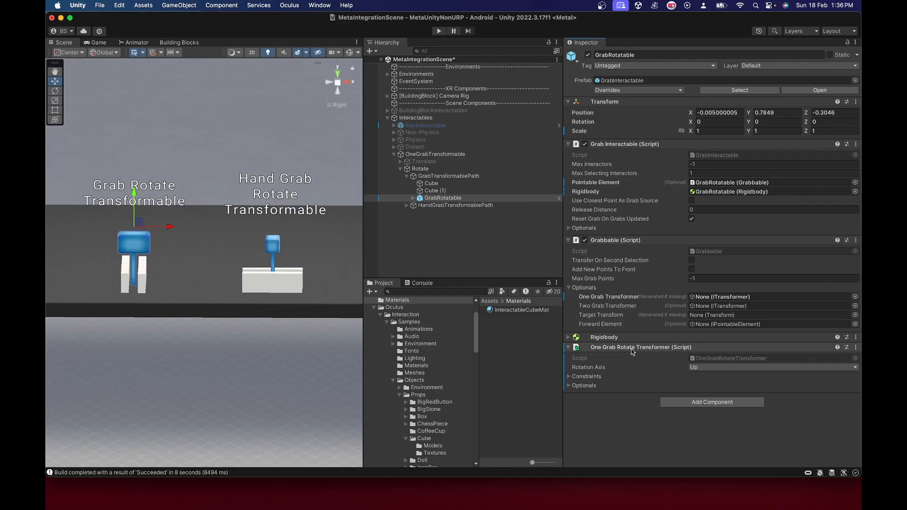
Assign the One Grab Rotate Transformer as the Grabbable's One Grab Transformer and expand the transformer's Constraints and Optionals.
drag(716, 291, 716, 296)
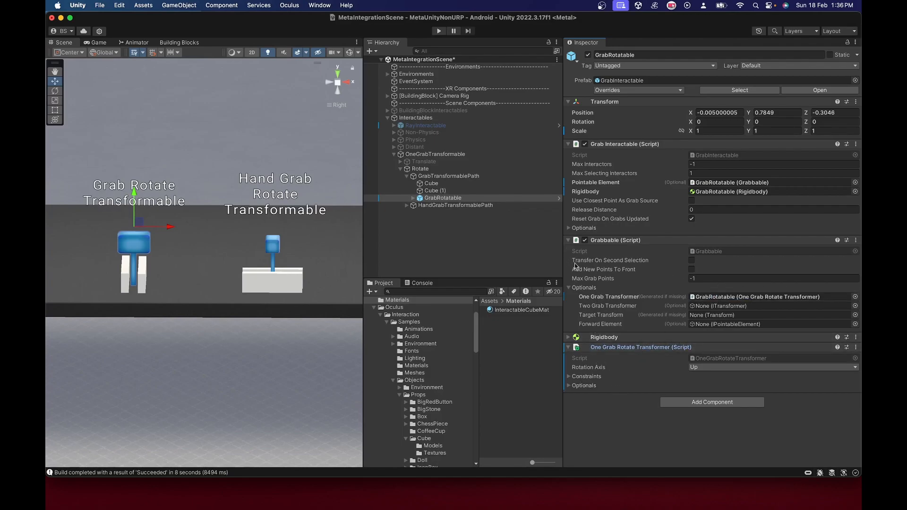
click(569, 377)
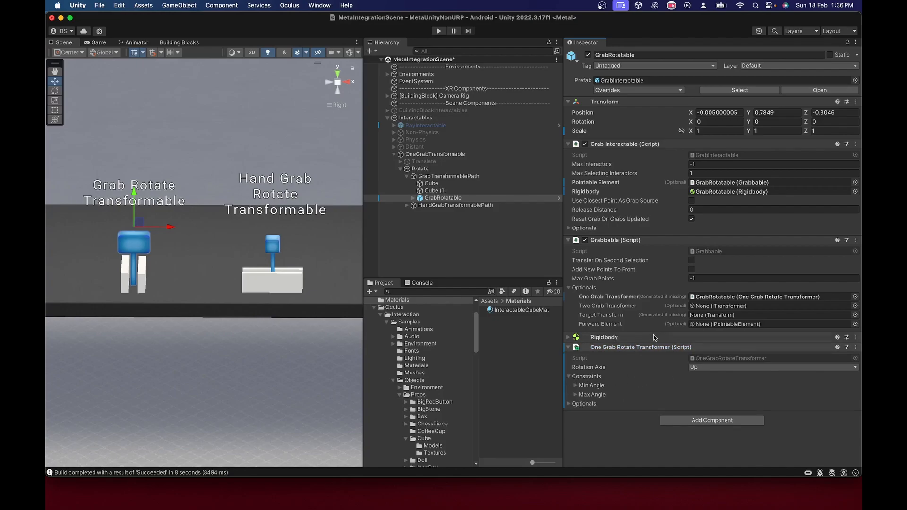
click(570, 404)
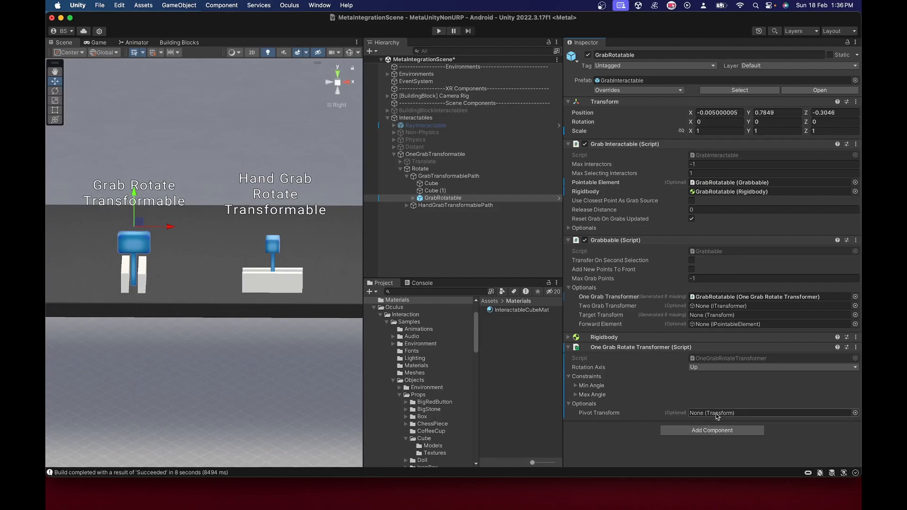
Create an empty child object named Pivot under GrabTransformablePath.
right_click(438, 178)
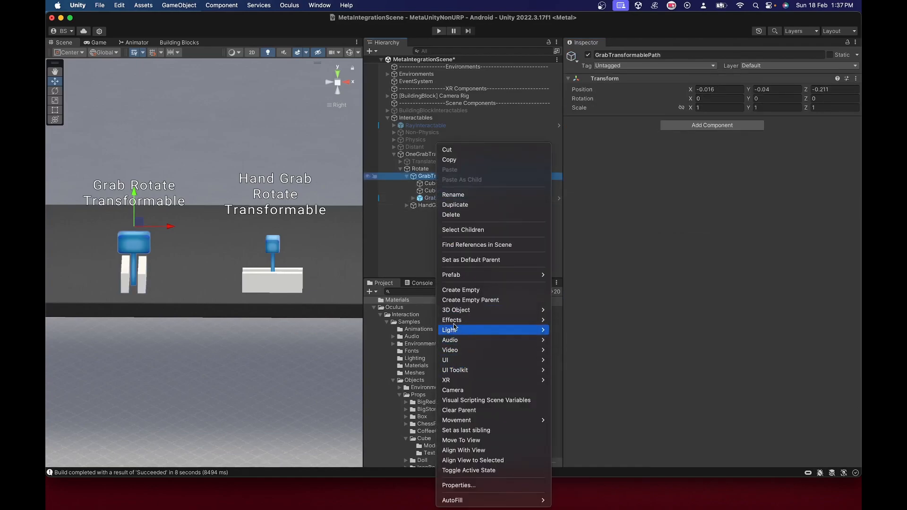
click(459, 292)
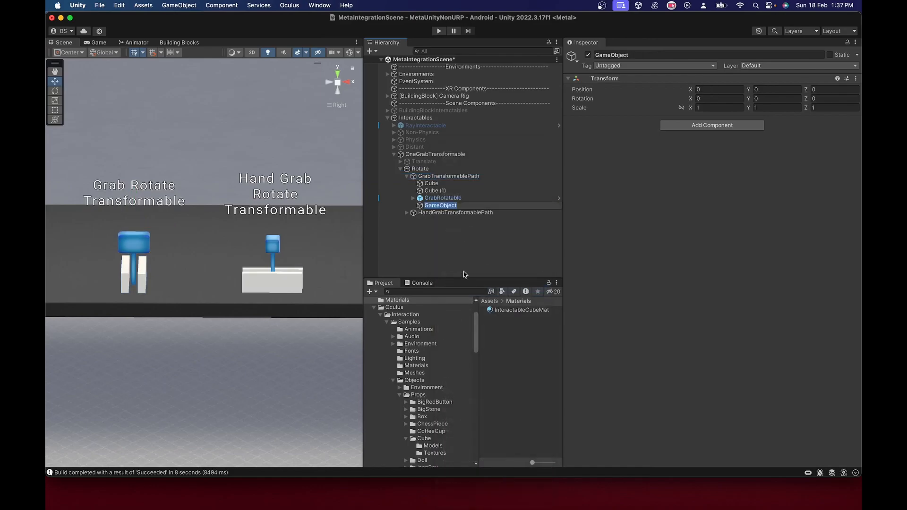
text(Pivot)
key(Return)
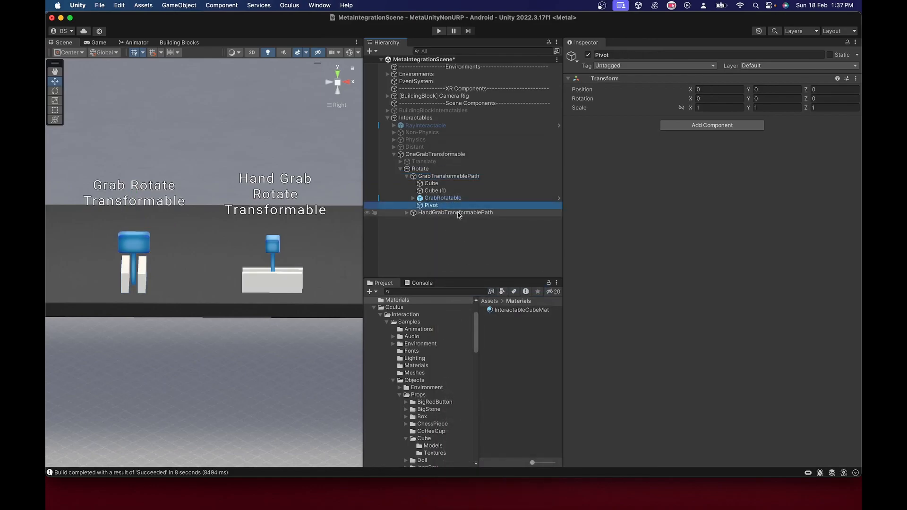
click(412, 198)
click(413, 198)
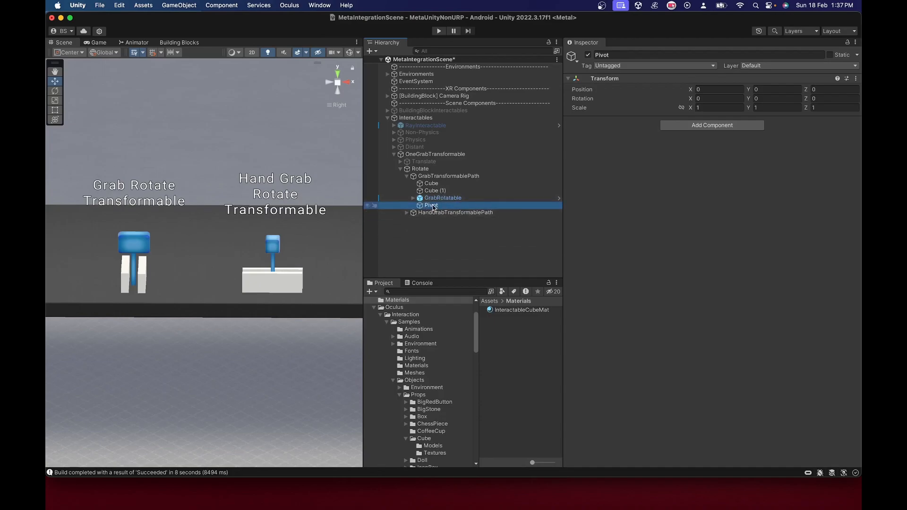
Move Pivot to the bottom end of GrabRotatable's lever, at about X -0.006, Y 0.7001, Z -0.3041.
drag(427, 207, 428, 211)
double_click(427, 206)
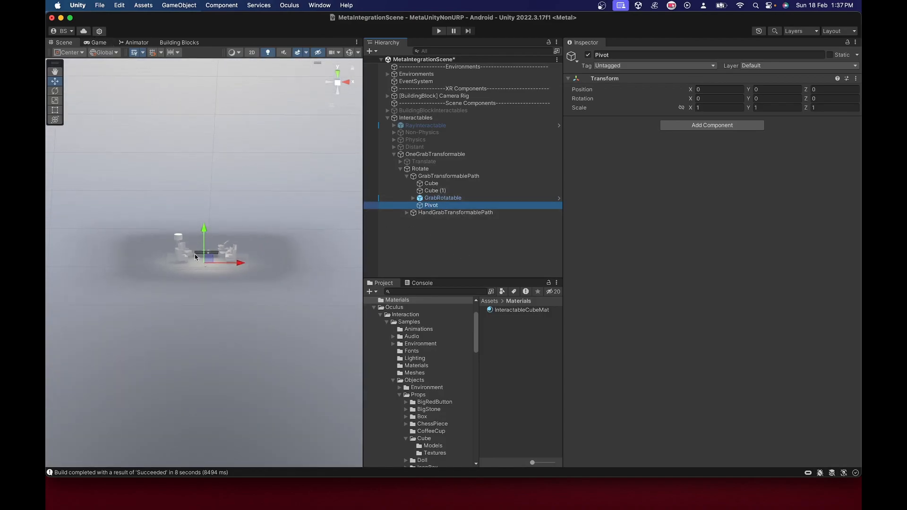
scroll(204, 255, up, 8)
drag(205, 231, 204, 183)
click(337, 91)
click(337, 74)
middle_drag(226, 251, 221, 313)
scroll(220, 313, up, 8)
drag(192, 269, 191, 197)
drag(227, 230, 188, 396)
click(337, 73)
click(346, 82)
scroll(250, 247, up, 4)
middle_drag(107, 197, 218, 260)
Check Pivot's placement at the lever's base with Cube and Cube (1) temporarily deactivated, and reactivate both cubes.
click(431, 183)
shift+click(434, 190)
click(588, 54)
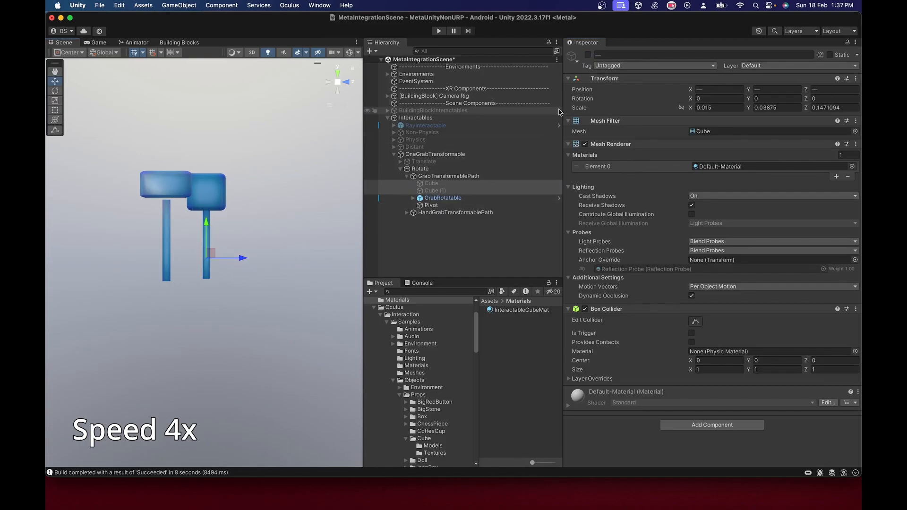
click(431, 205)
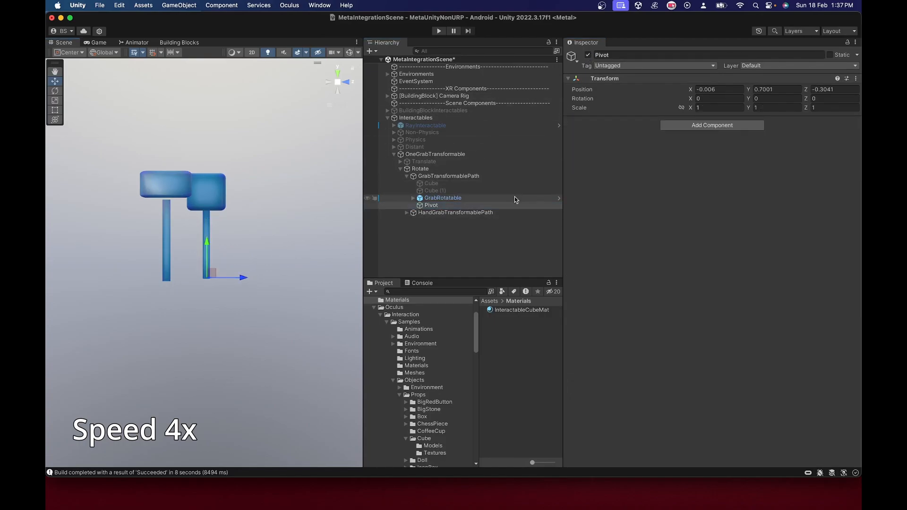
click(431, 183)
shift+click(434, 191)
click(588, 54)
click(329, 81)
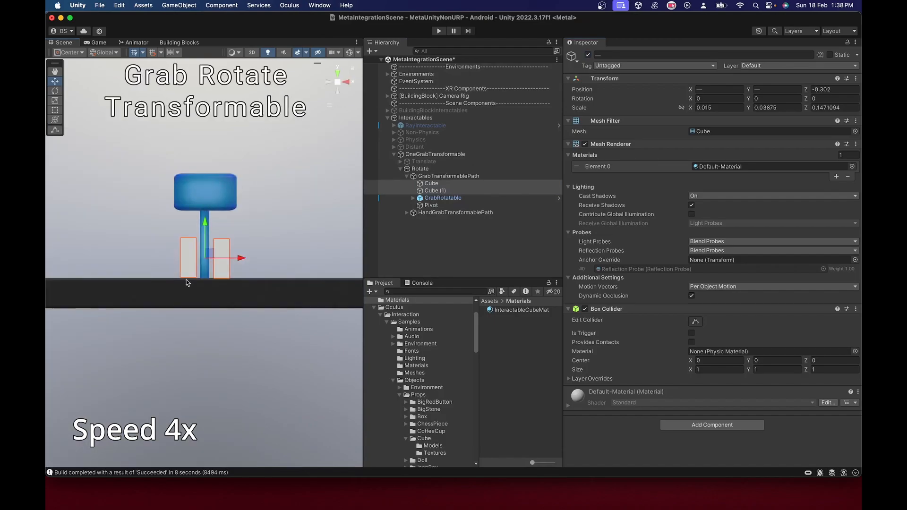
scroll(191, 271, up, 3)
click(430, 205)
alt+drag(208, 280, 211, 373)
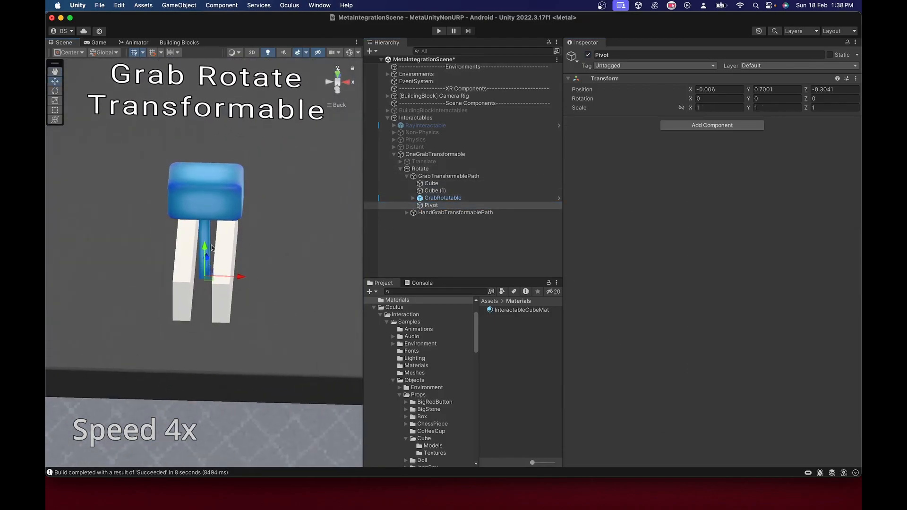
alt+drag(212, 283, 236, 302)
Assign Pivot as the Pivot Transform of GrabRotatable's One Grab Rotate Transformer and save the scene.
click(439, 198)
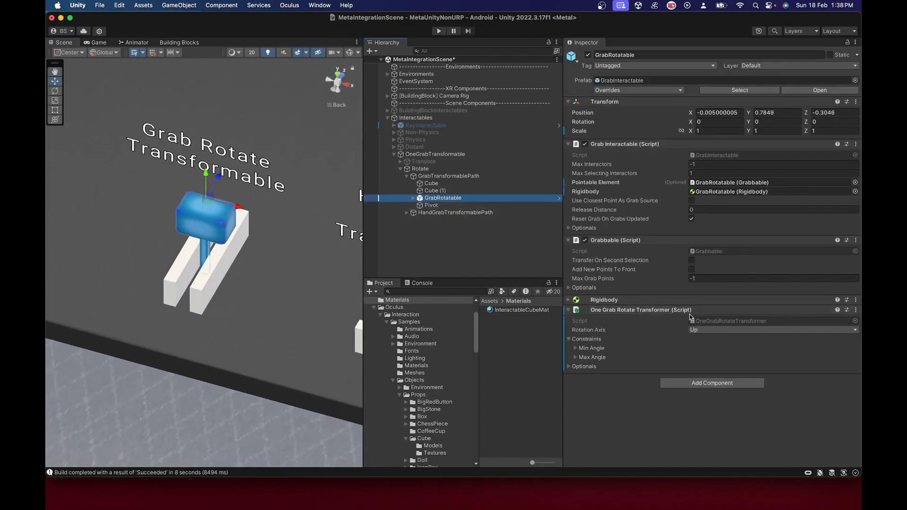
click(574, 367)
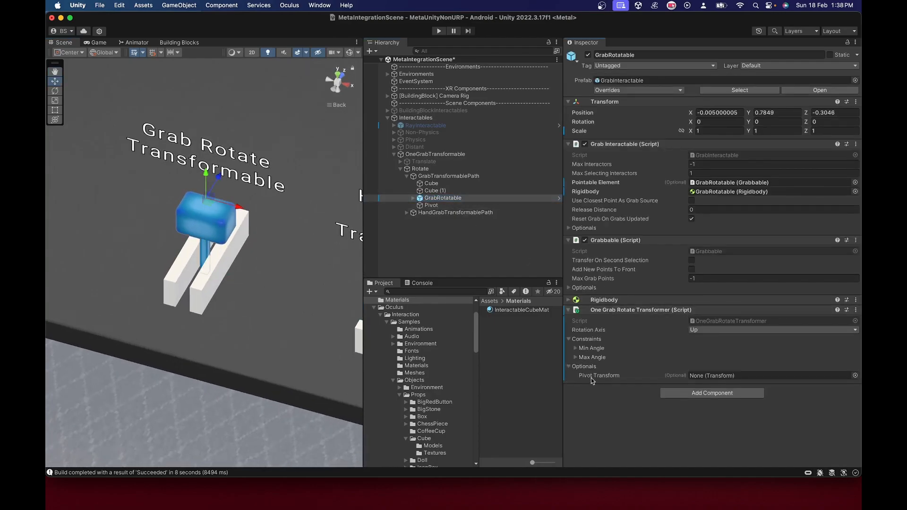
drag(431, 205, 722, 375)
key(super+s)
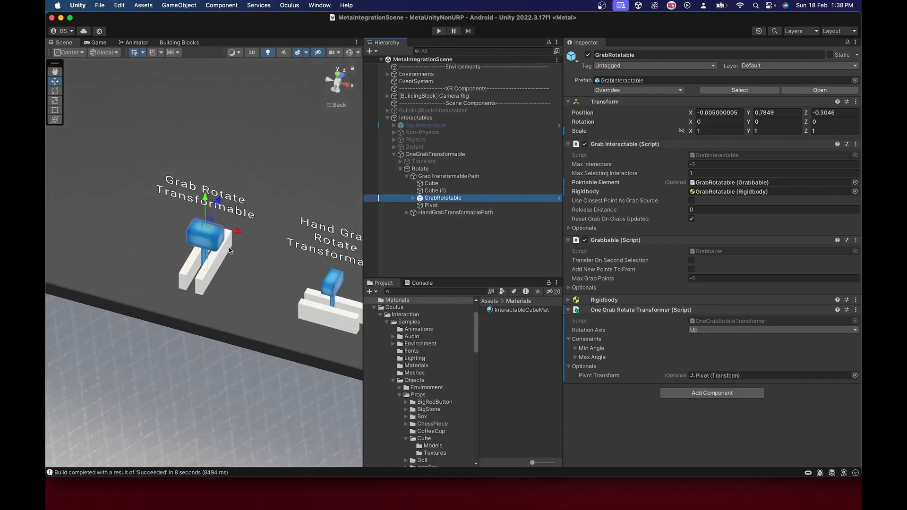
Check Pivot's axes at the lever's base and set the Rotation Axis of GrabRotatable's One Grab Rotate Transformer to Right.
click(419, 206)
scroll(208, 279, down, 2)
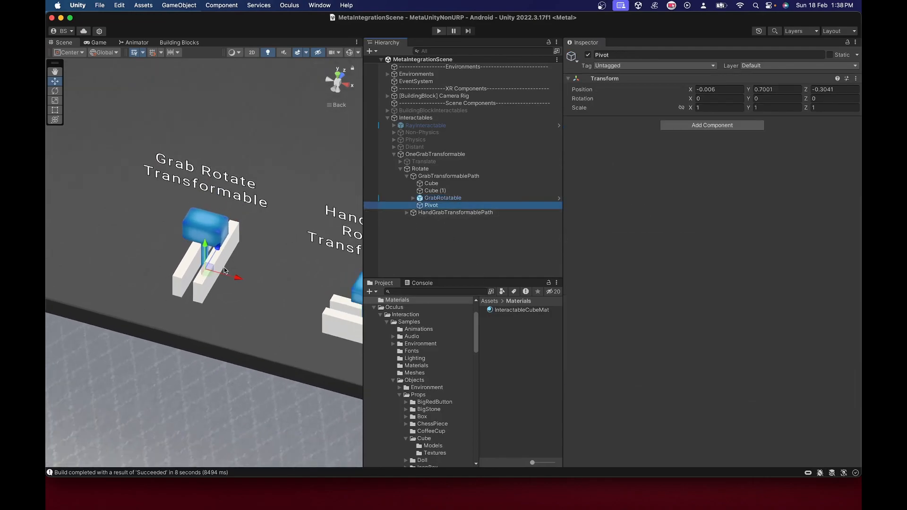
scroll(208, 279, up, 6)
alt+drag(208, 295, 241, 293)
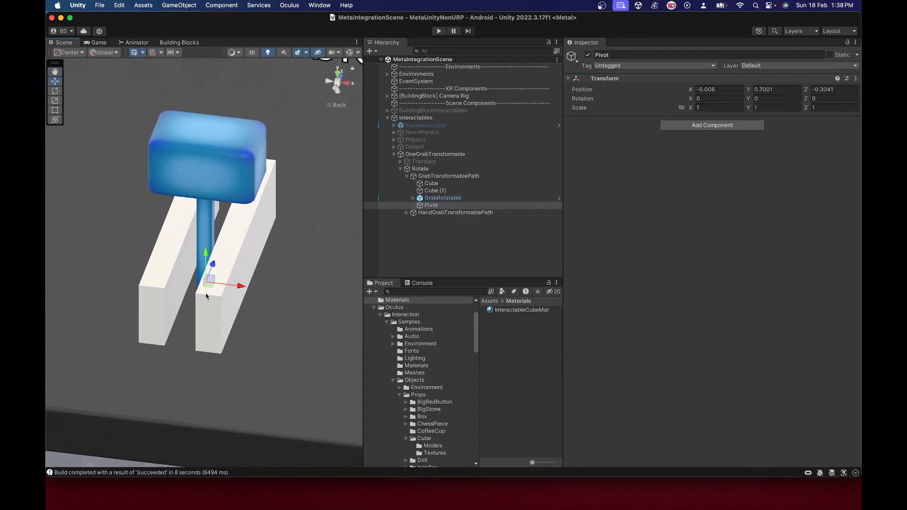
click(430, 198)
click(708, 329)
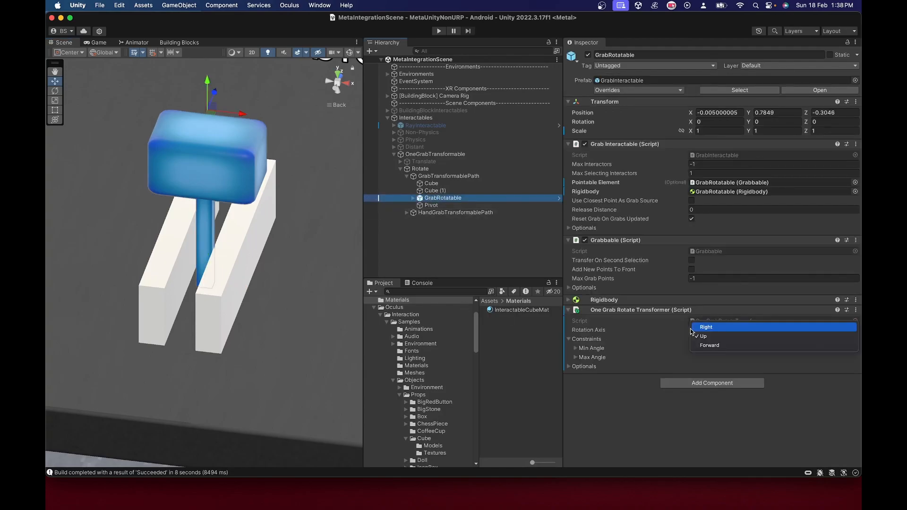
click(699, 324)
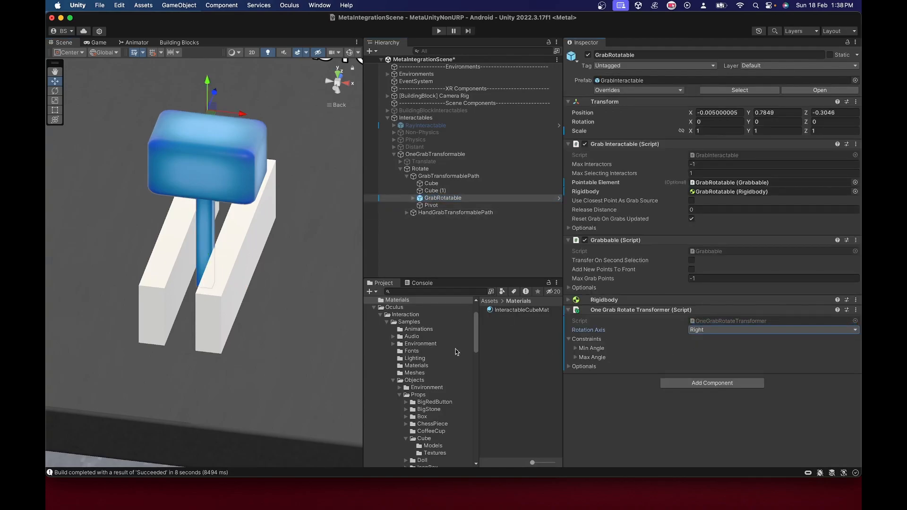
Expand the Min Angle and Max Angle constraints of GrabRotatable's One Grab Rotate Transformer.
click(575, 348)
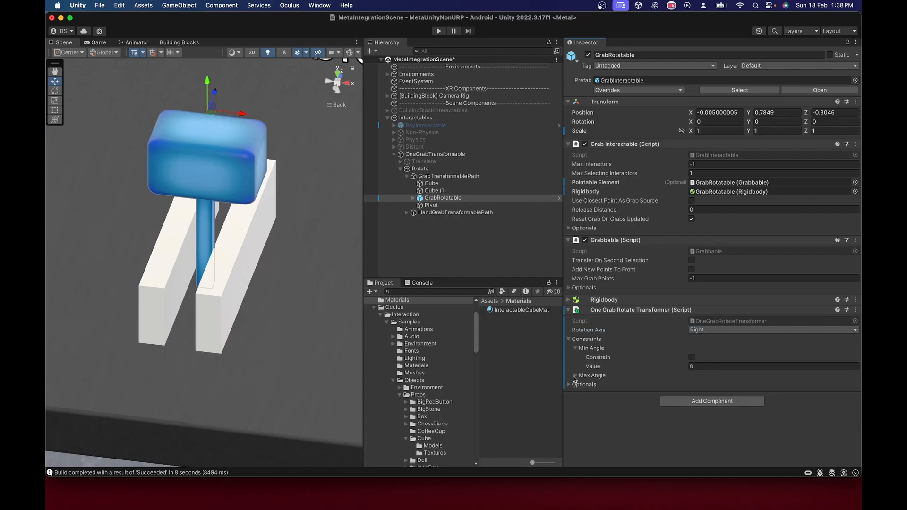
click(575, 376)
scroll(194, 201, up, 5)
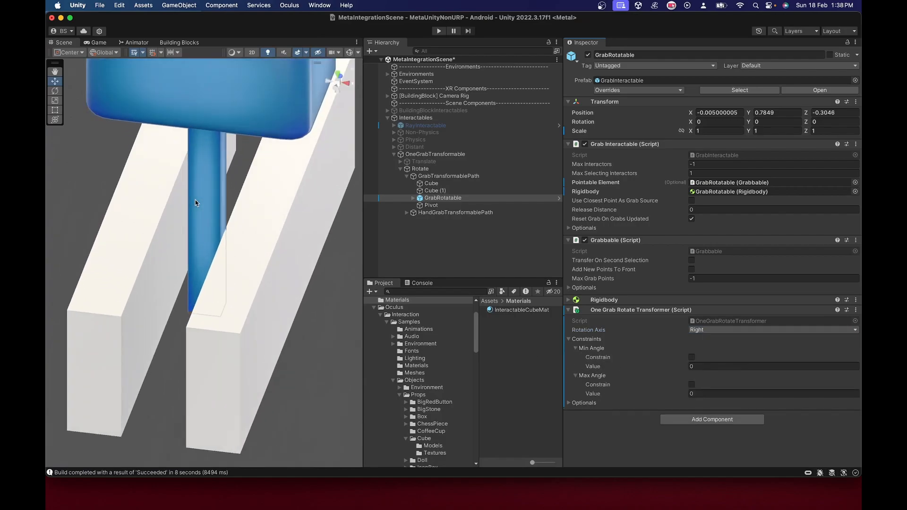
scroll(194, 200, down, 8)
Try nesting GrabRotatable under Pivot in the hierarchy, and undo the change.
click(448, 205)
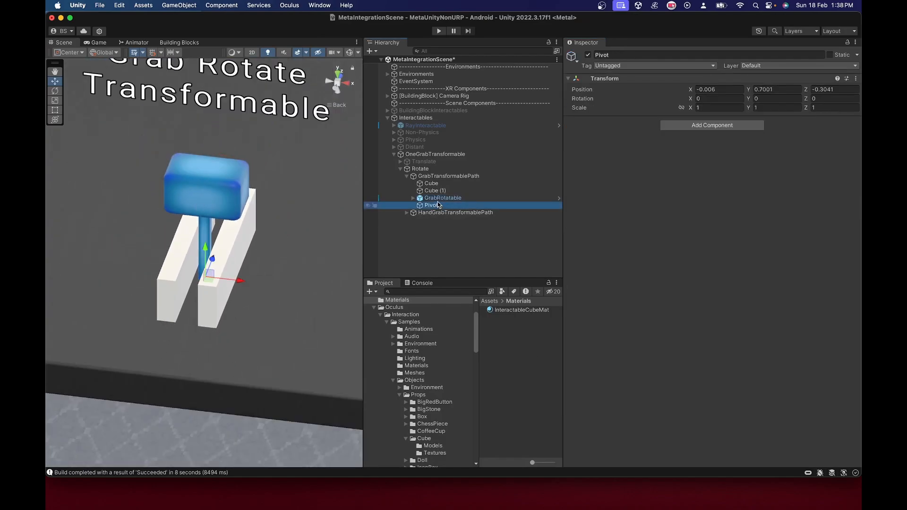
super+click(446, 198)
drag(446, 199, 435, 206)
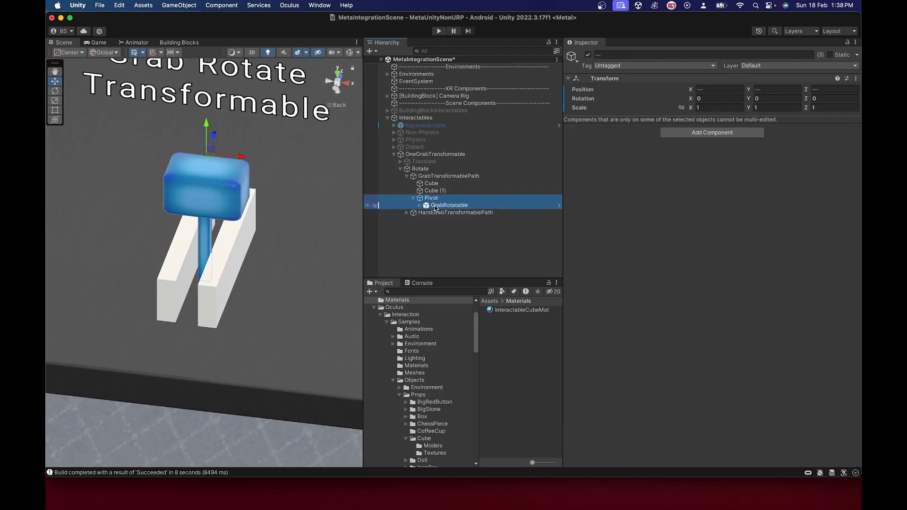
click(431, 198)
click(432, 190)
click(432, 198)
click(434, 205)
click(433, 199)
click(434, 204)
click(433, 199)
key(super+z)
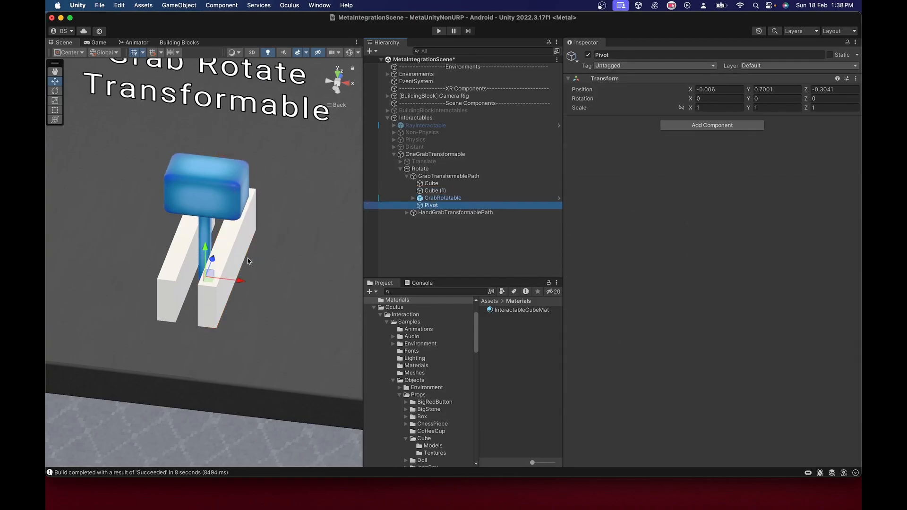
Try rotating Pivot about its X axis in both directions to gauge the lever's swing limits, and undo the rotation.
click(434, 199)
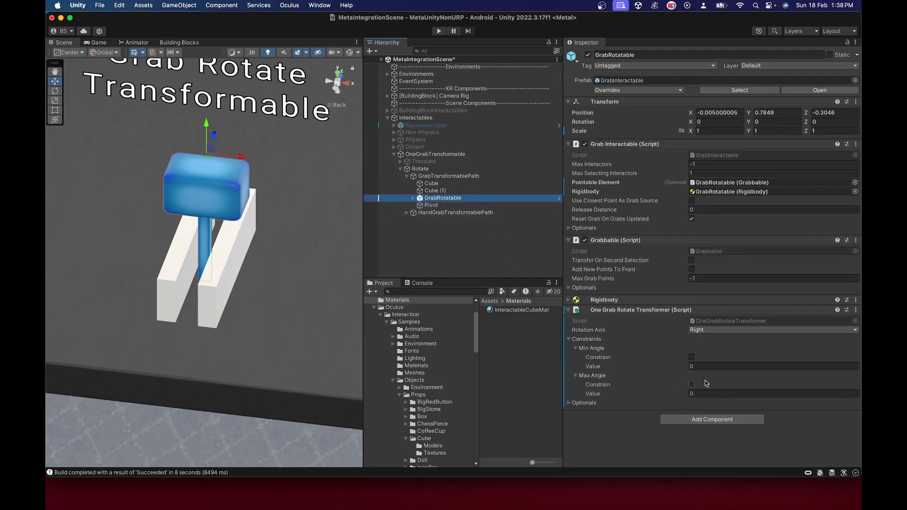
click(432, 205)
alt+drag(243, 246, 58, 245)
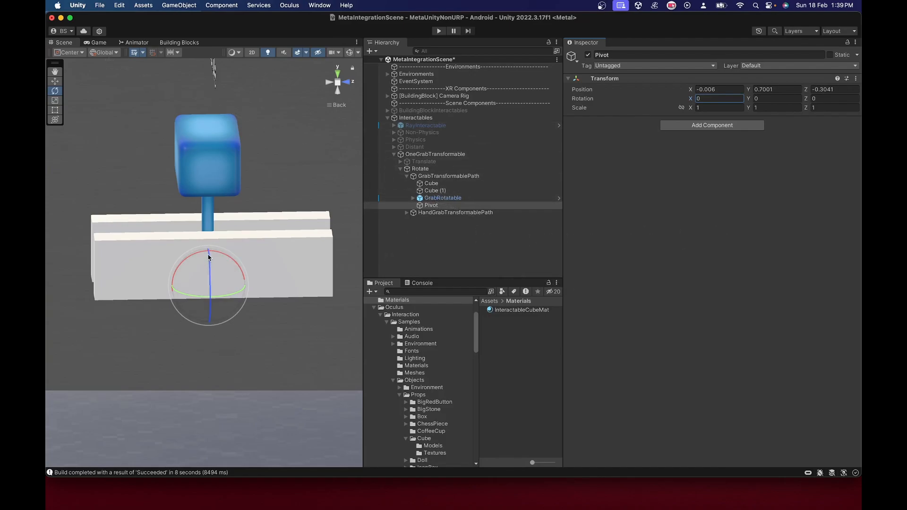
drag(209, 254, 170, 255)
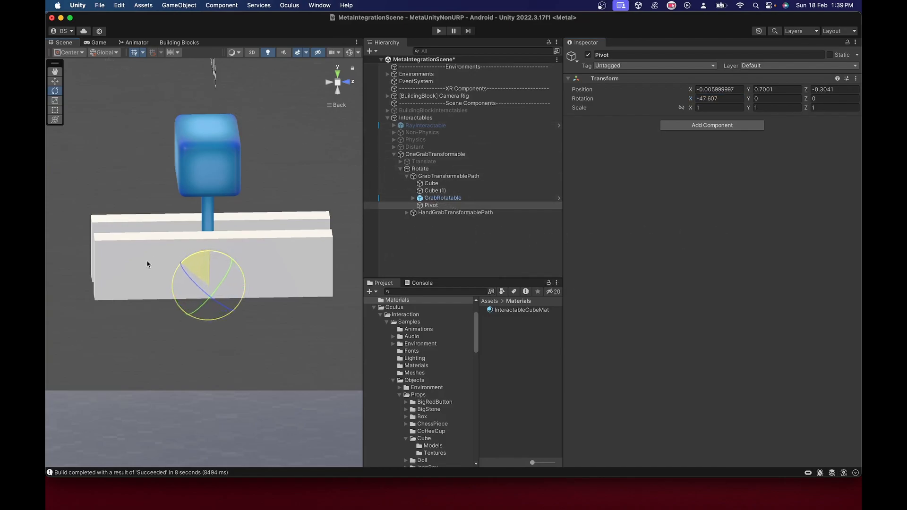
drag(112, 275, 151, 268)
drag(134, 274, 254, 264)
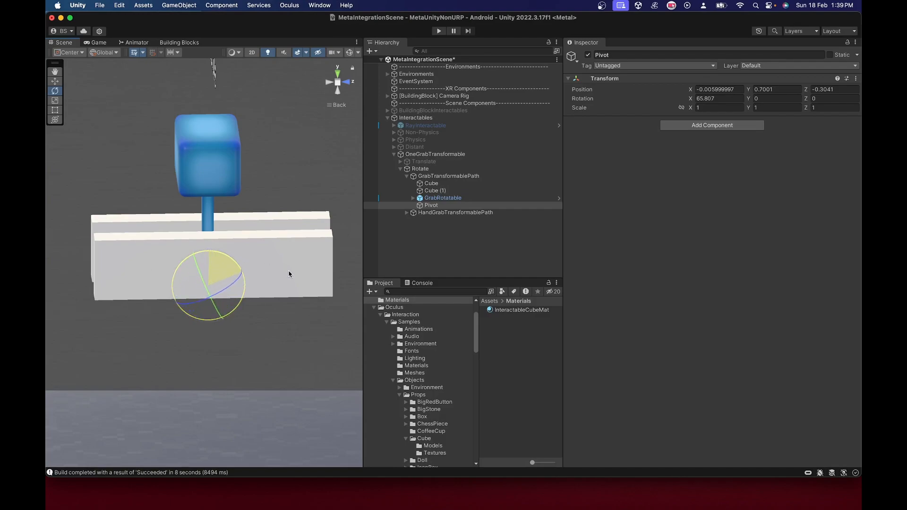
drag(280, 266, 277, 265)
key(ctrl+z)
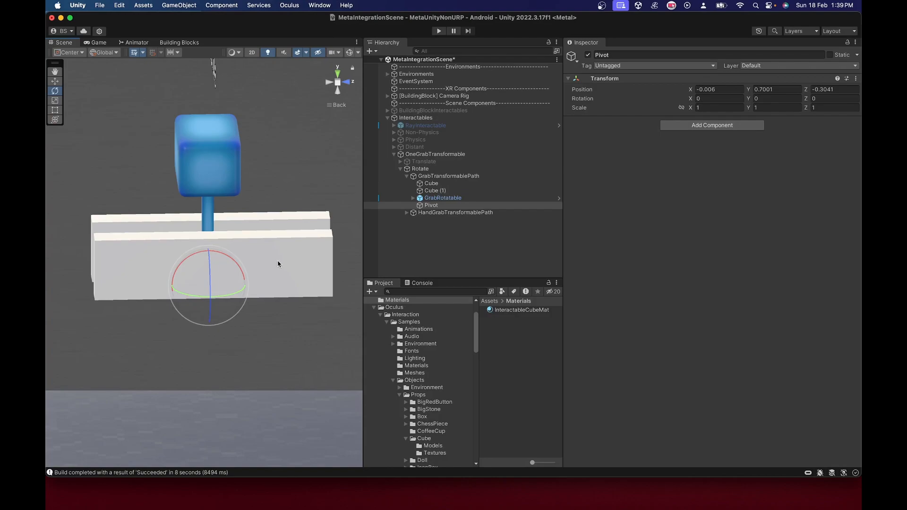
Constrain GrabRotatable's rotation to a Min Angle of -60 and a Max Angle of 60.
click(450, 197)
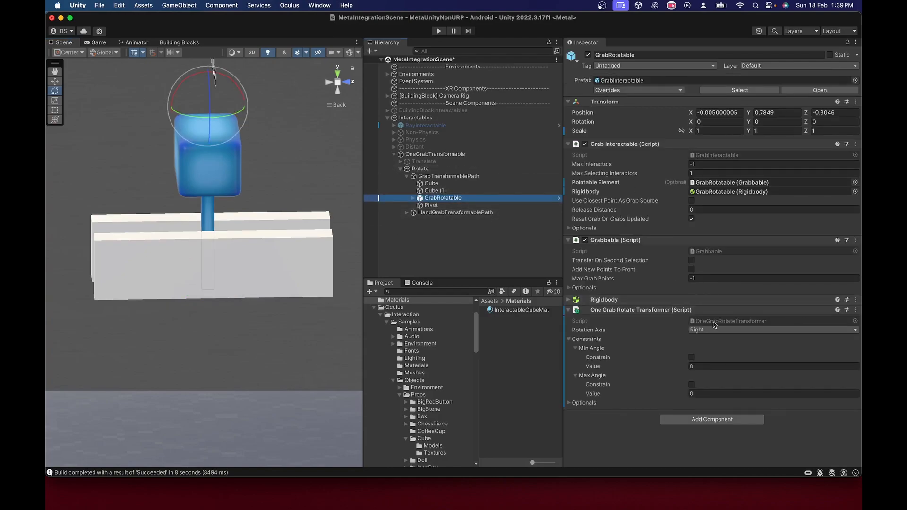
click(691, 357)
click(729, 366)
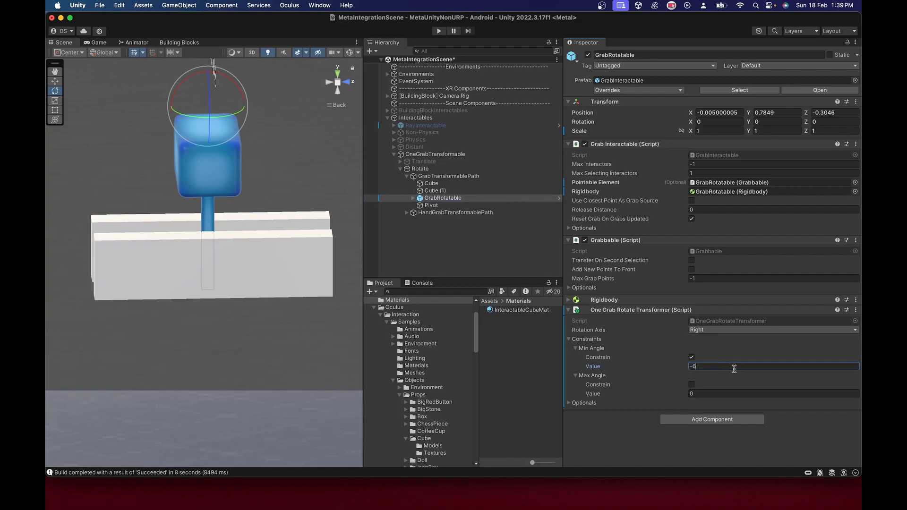
click(692, 384)
click(697, 394)
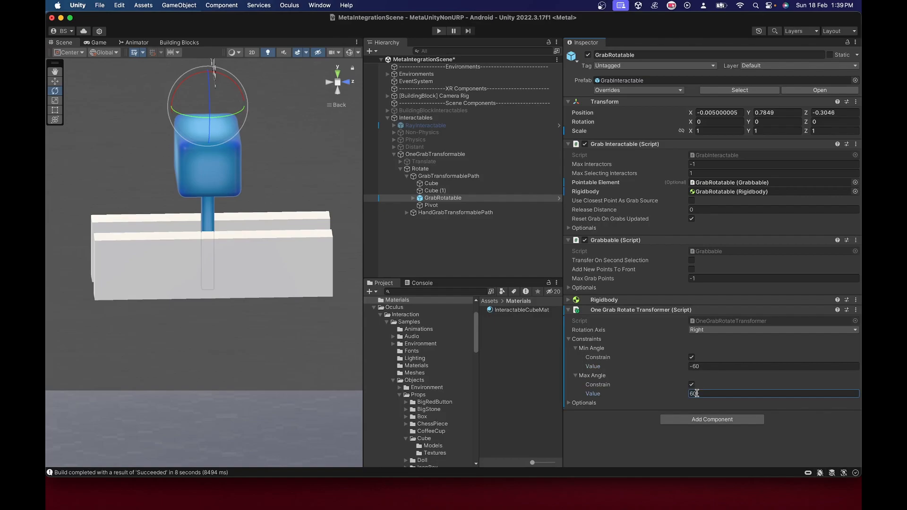
Check the One Grab Transformer assignment in GrabRotatable's Grabbable component and review its Rigidbody settings.
click(569, 288)
drag(614, 347, 708, 301)
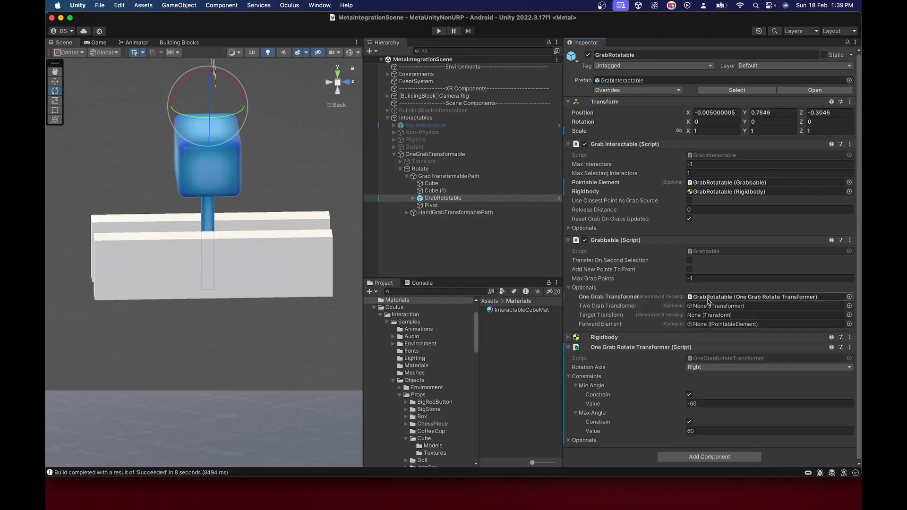
click(689, 337)
scroll(691, 350, down, 4)
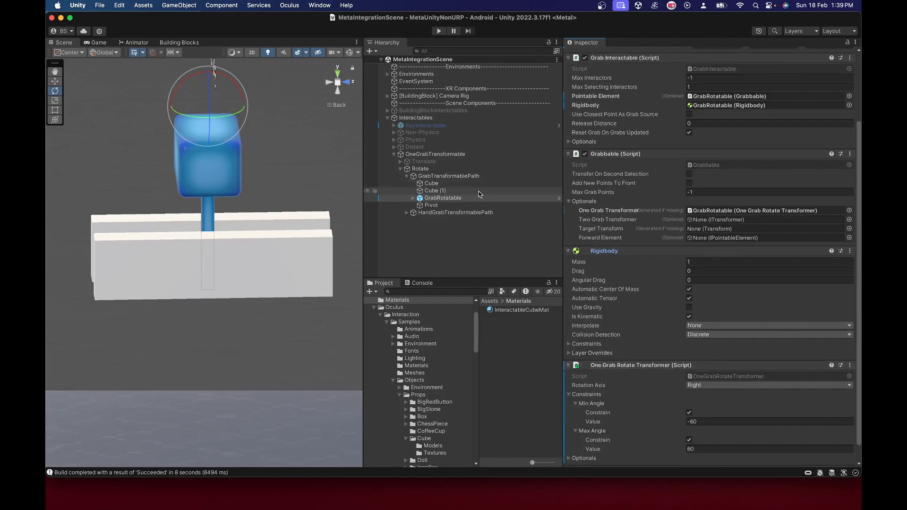
Create an empty child object named Pivot under HandGrabTransformablePath.
click(406, 176)
click(406, 183)
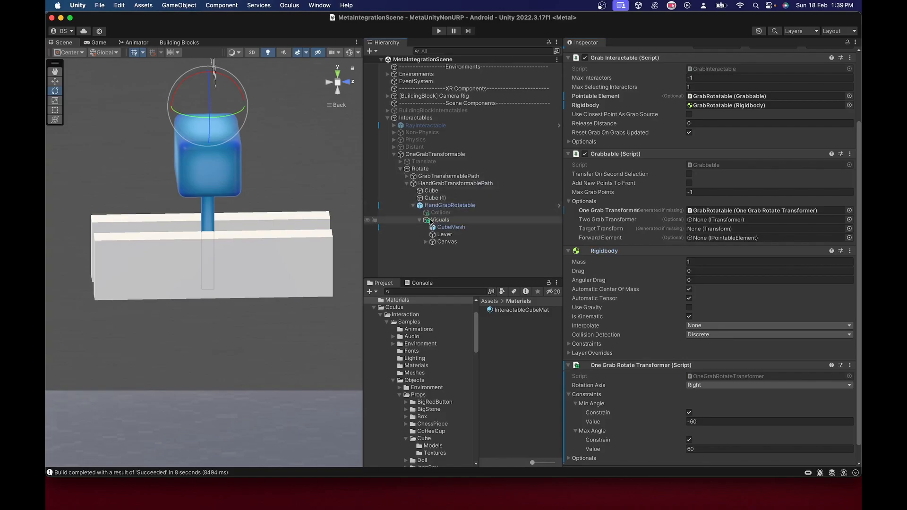
click(419, 221)
click(429, 184)
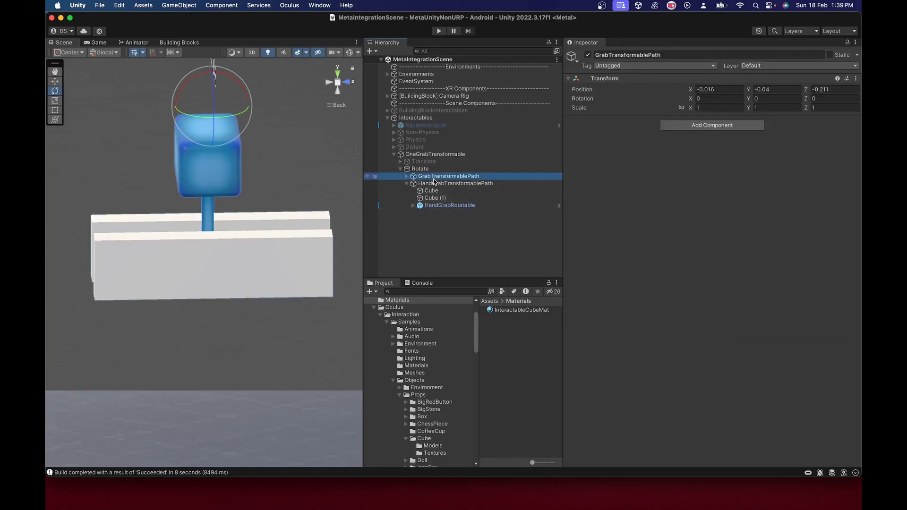
right_click(435, 184)
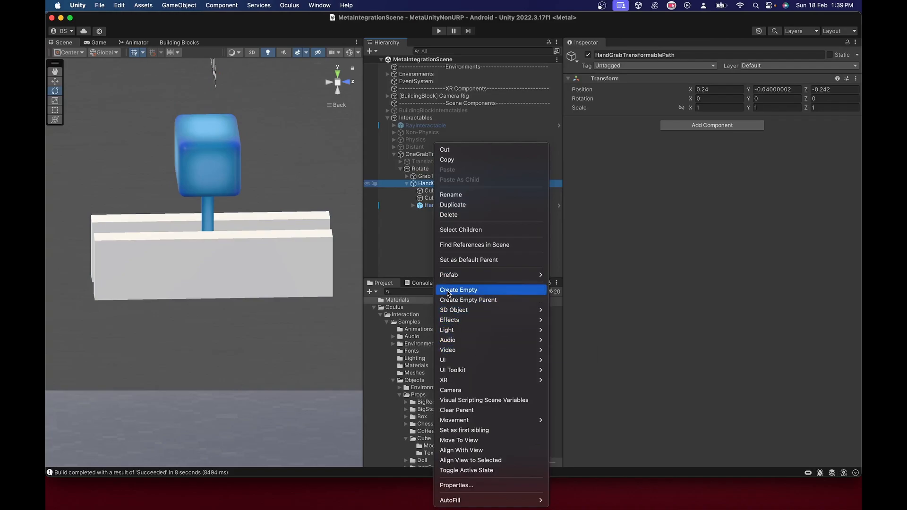
click(446, 289)
text(Pivot)
key(Return)
Raise Pivot to the base of the hand grab lever, at about Y 0.7, and shift it to X -0.024.
key(f)
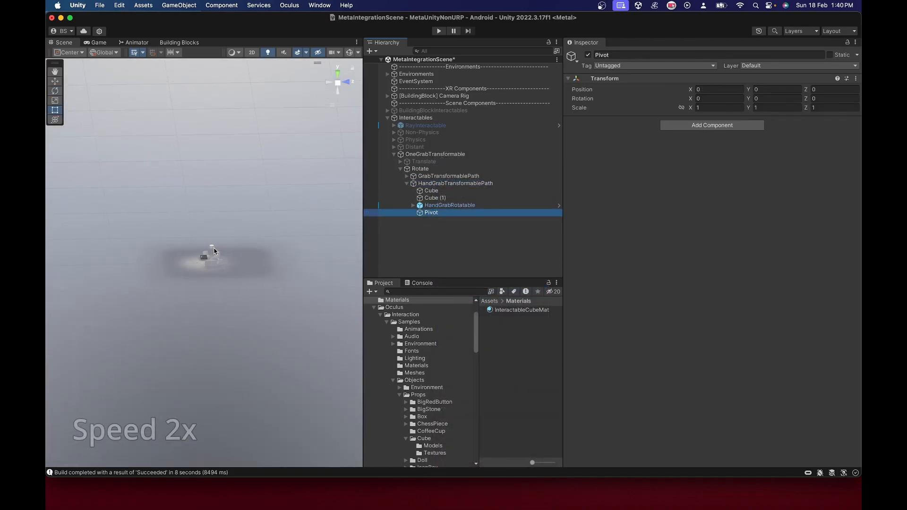
scroll(146, 289, up, 10)
alt+drag(146, 290, 348, 297)
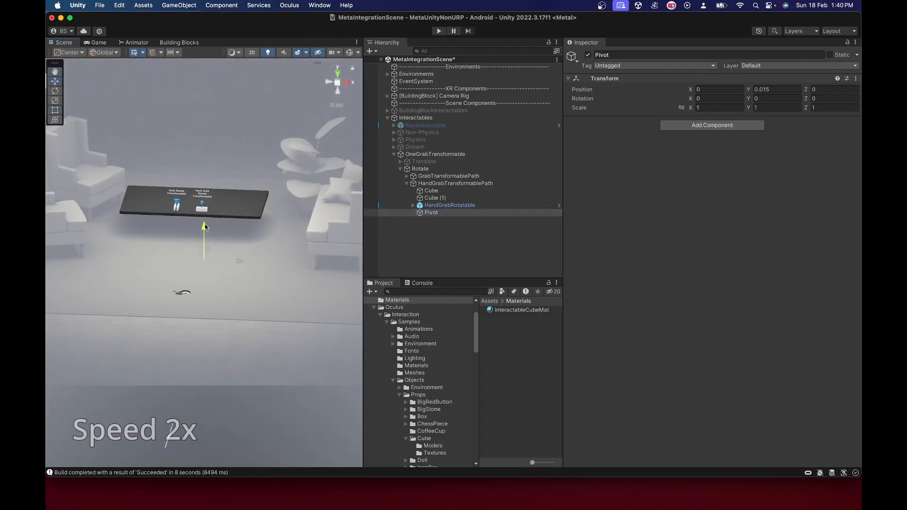
drag(238, 210, 235, 211)
scroll(200, 218, up, 5)
middle_drag(201, 219, 202, 292)
scroll(198, 186, up, 5)
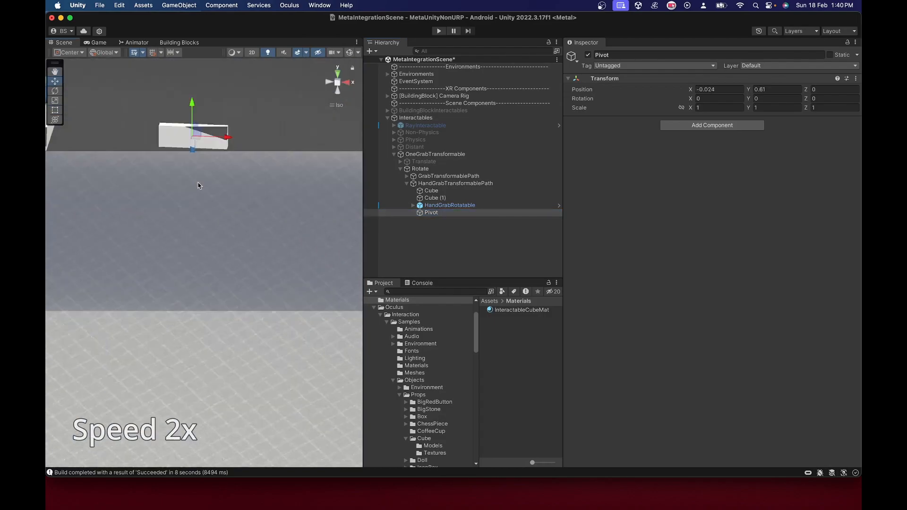
middle_drag(199, 186, 200, 283)
scroll(201, 291, up, 6)
scroll(194, 264, down, 3)
scroll(194, 264, down, 8)
Move Pivot along Z to about -0.312, in line with the rails of the hand grab lever.
alt+drag(216, 265, 194, 293)
click(346, 86)
drag(281, 268, 166, 237)
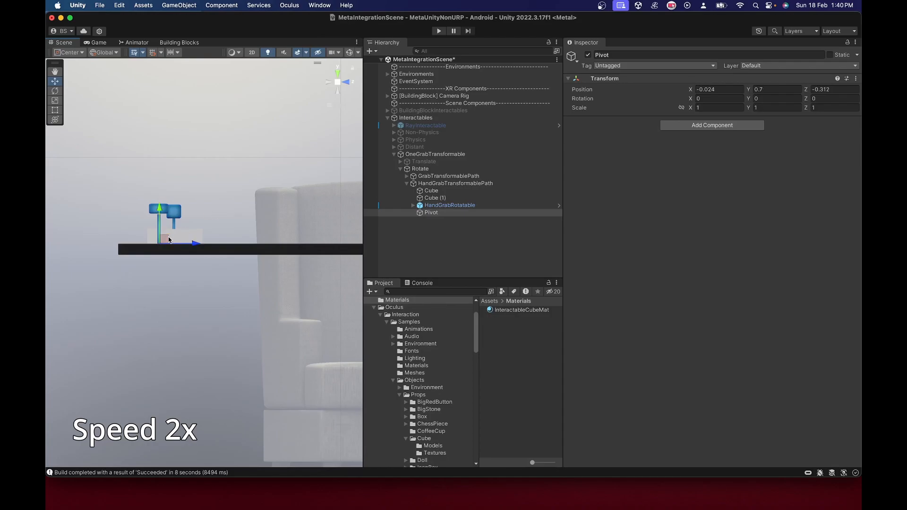
Center Pivot between the rails under the hand grab lever, at about X 0.0133 and Z -0.313, and save the scene.
scroll(172, 237, up, 5)
alt+drag(167, 237, 202, 339)
click(335, 73)
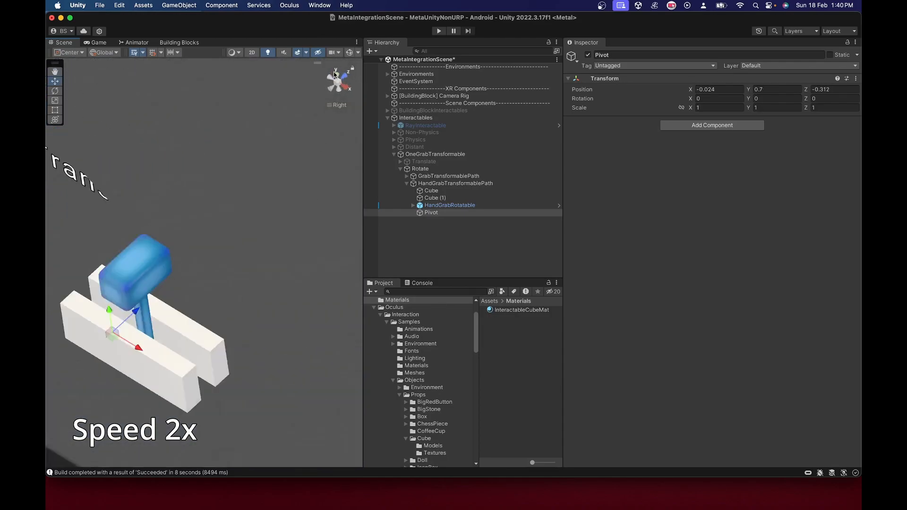
drag(283, 432, 240, 323)
key(super+s)
scroll(240, 323, up, 3)
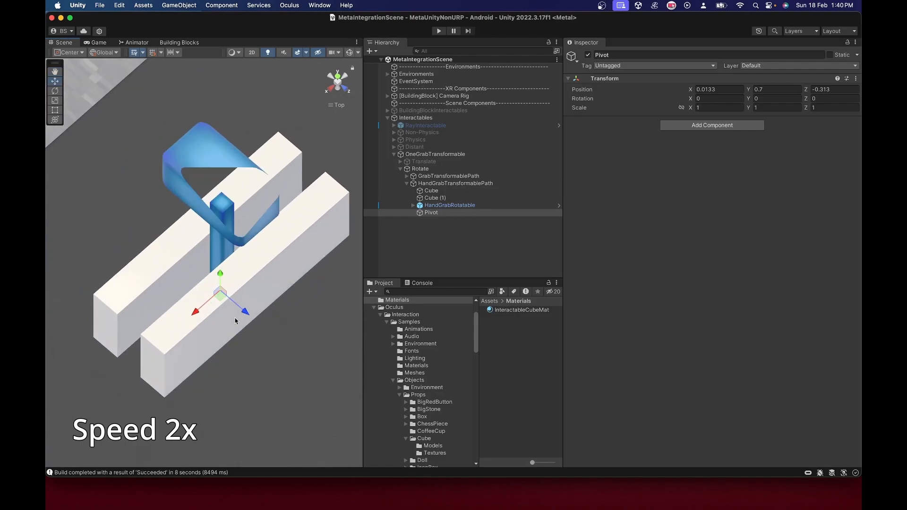
scroll(236, 310, up, 2)
scroll(229, 299, down, 5)
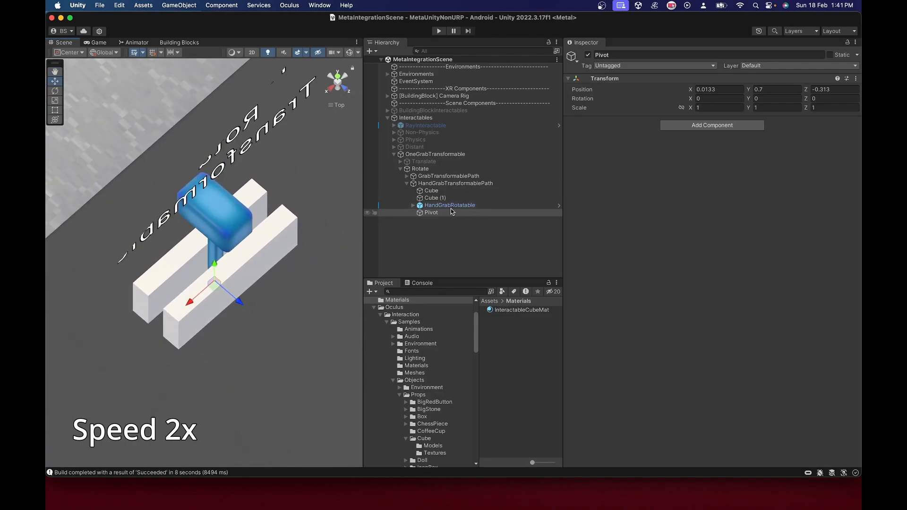
Remove the unneeded component from HandGrabRotatable and add a One Grab Rotate Transformer to it.
click(450, 206)
scroll(671, 378, down, 10)
right_click(632, 284)
click(660, 338)
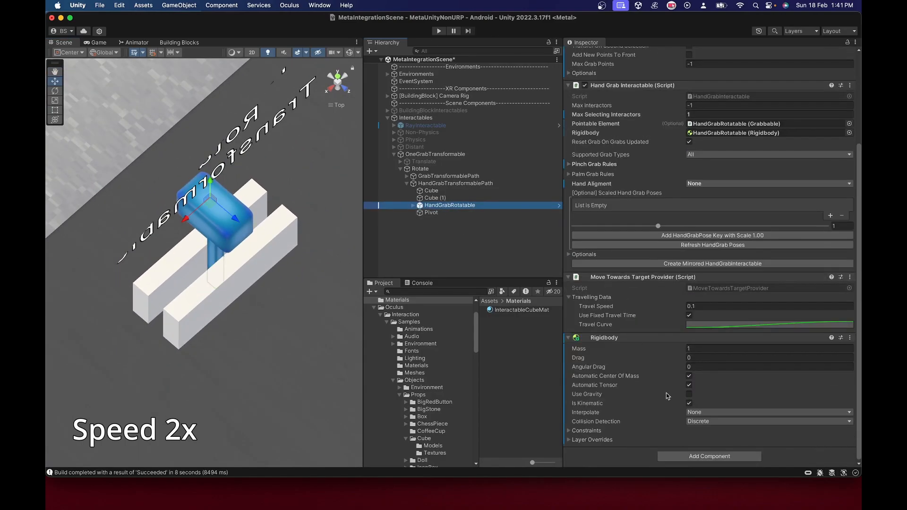
click(710, 456)
click(680, 409)
scroll(650, 359, down, 5)
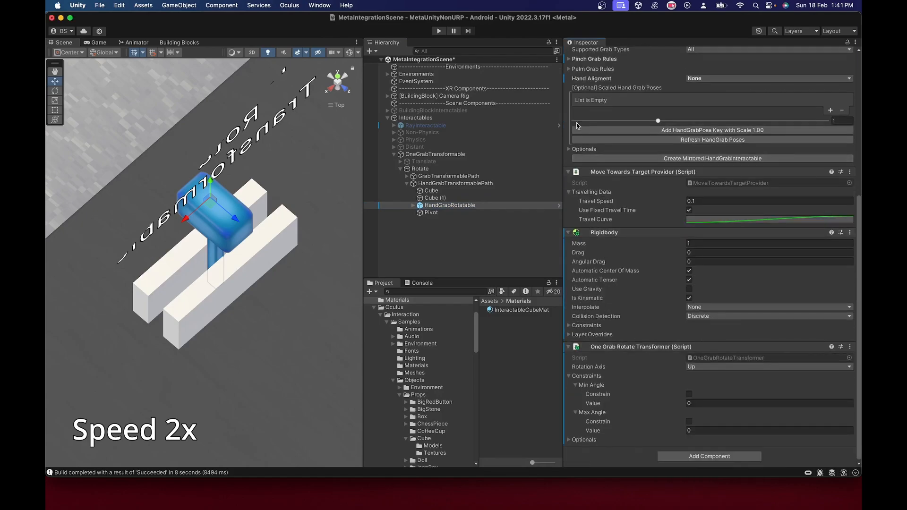
Assign the One Grab Rotate Transformer to the Grabbable's One Grab Transformer and check Max Selecting Interactors in Hand Grab Interactable.
scroll(583, 187, up, 4)
scroll(577, 107, up, 4)
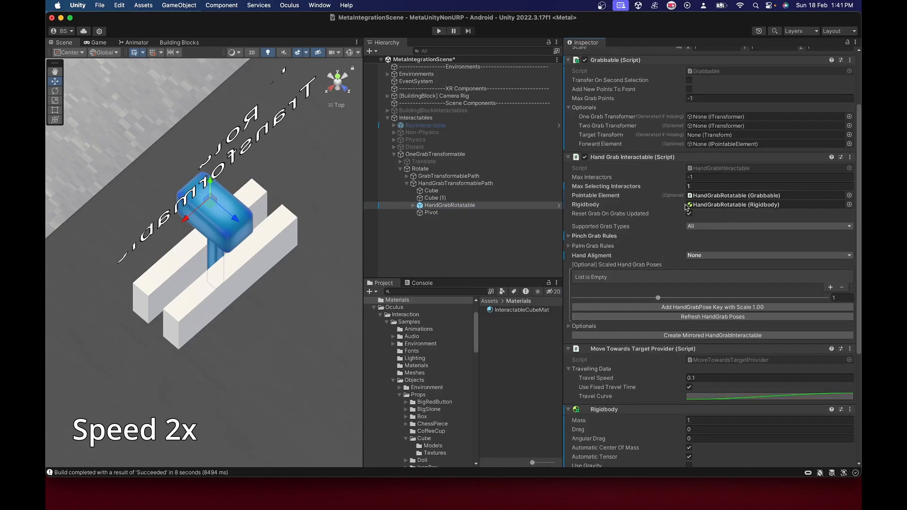
scroll(609, 415, down, 6)
scroll(633, 388, up, 10)
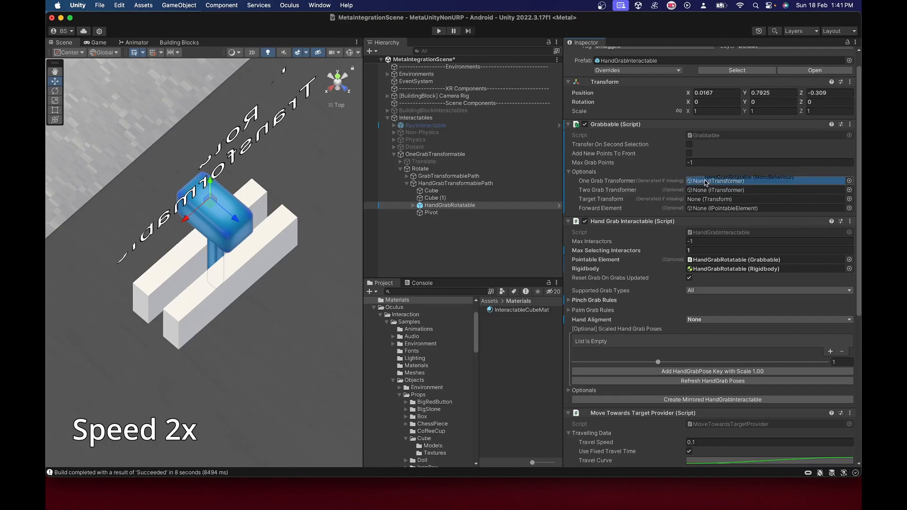
click(569, 221)
click(568, 231)
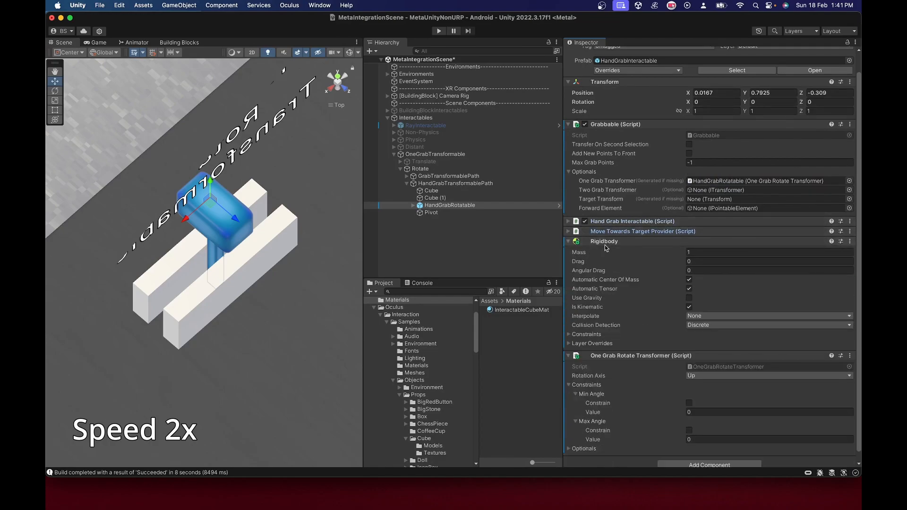
click(568, 221)
click(695, 251)
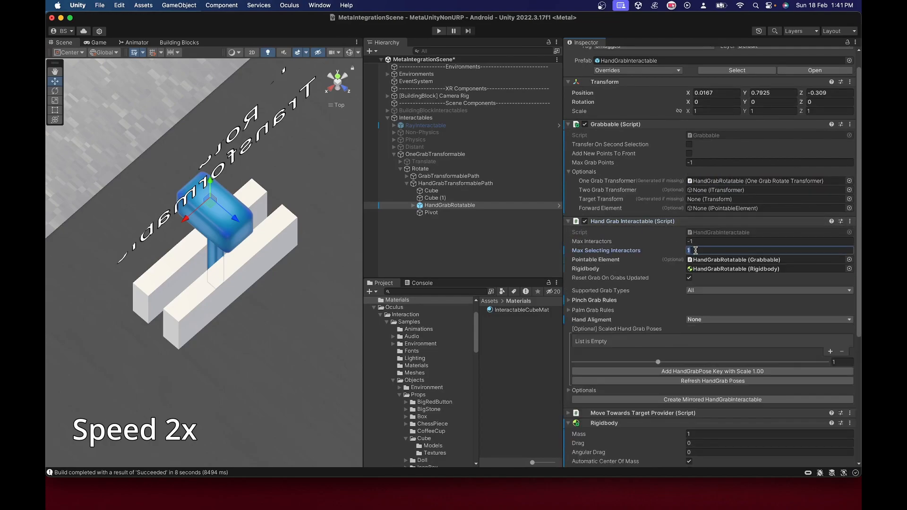
click(569, 221)
Set the rotate transformer's Rotation Axis to Forward and assign Pivot as its pivot transform.
scroll(660, 296, down, 1)
click(687, 369)
click(699, 380)
click(568, 439)
drag(433, 213, 737, 448)
Enable the Min Angle and Max Angle constraints of HandGrabRotatable's One Grab Rotate Transformer.
click(688, 393)
click(689, 421)
click(692, 403)
Try rotating Pivot to gauge the hand grab lever's swing, and undo the rotation.
click(392, 213)
key(e)
drag(213, 263, 166, 320)
key(super+z)
Set HandGrabRotatable's Min Angle to -60 and Max Angle to 60, and save the scene.
click(449, 205)
click(720, 394)
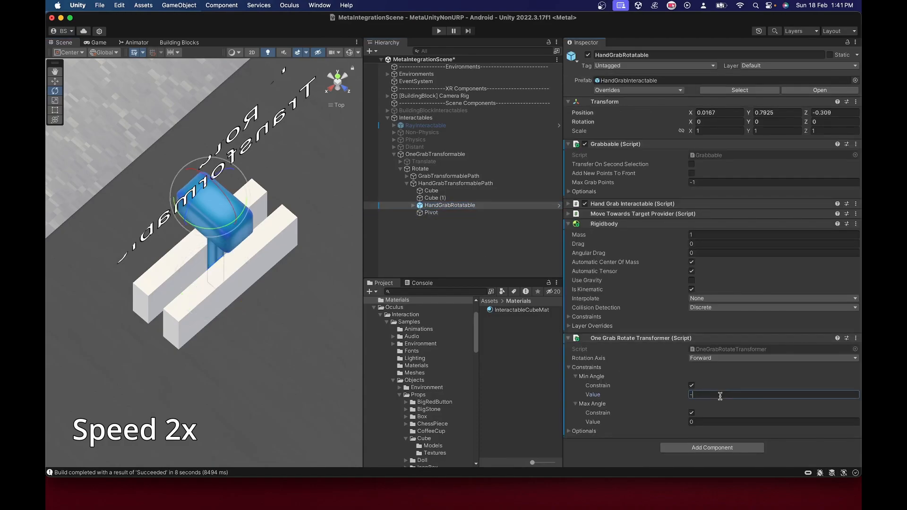
text(-60)
key(Tab)
key(super+s)
Review HandGrabRotatable's Hand Grab Interactable settings and its Grabbable transformer assignment.
click(569, 203)
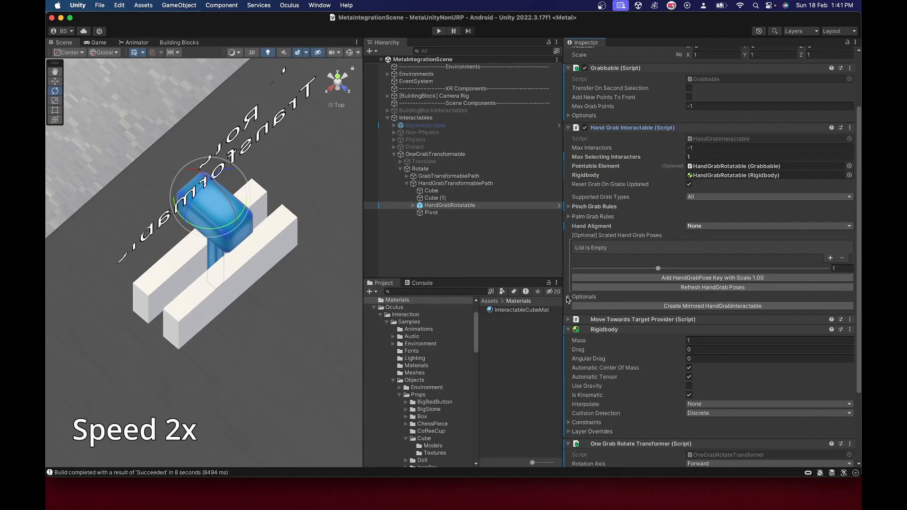
click(570, 127)
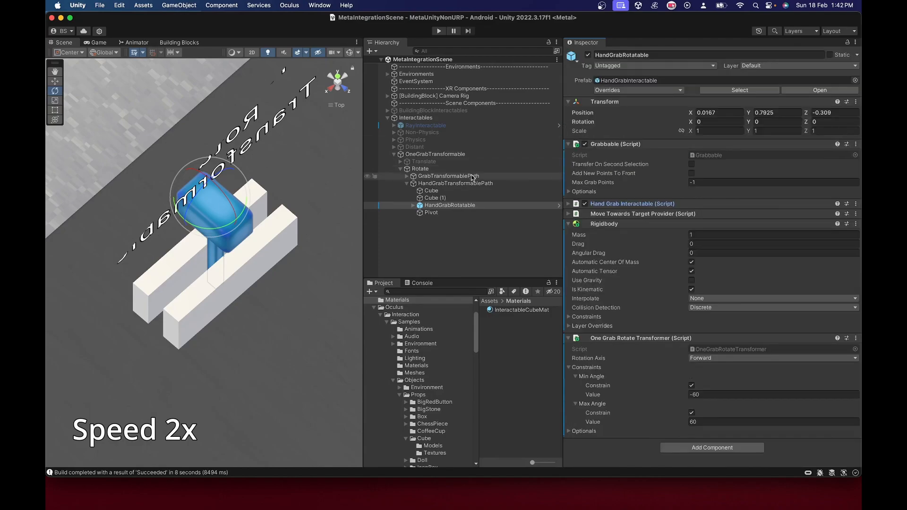
click(568, 192)
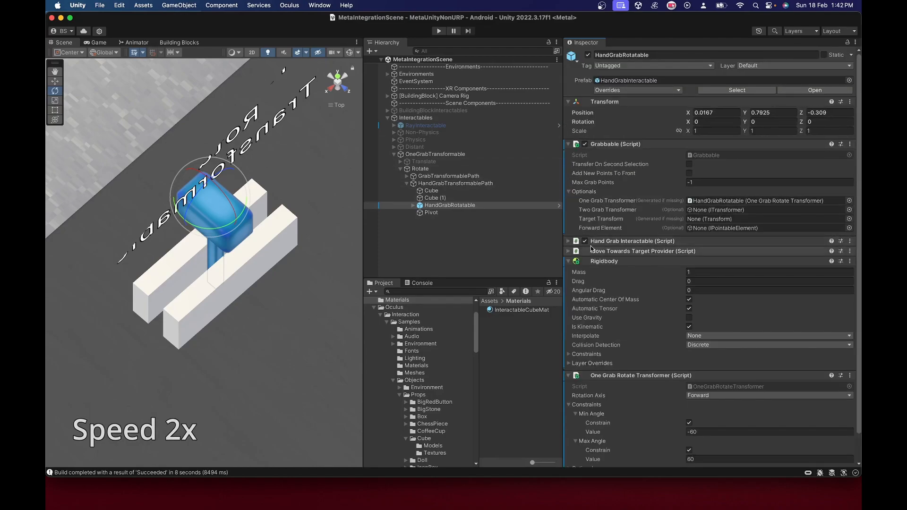
click(406, 183)
scroll(212, 208, up, 2)
scroll(213, 208, down, 5)
alt+drag(213, 208, 323, 124)
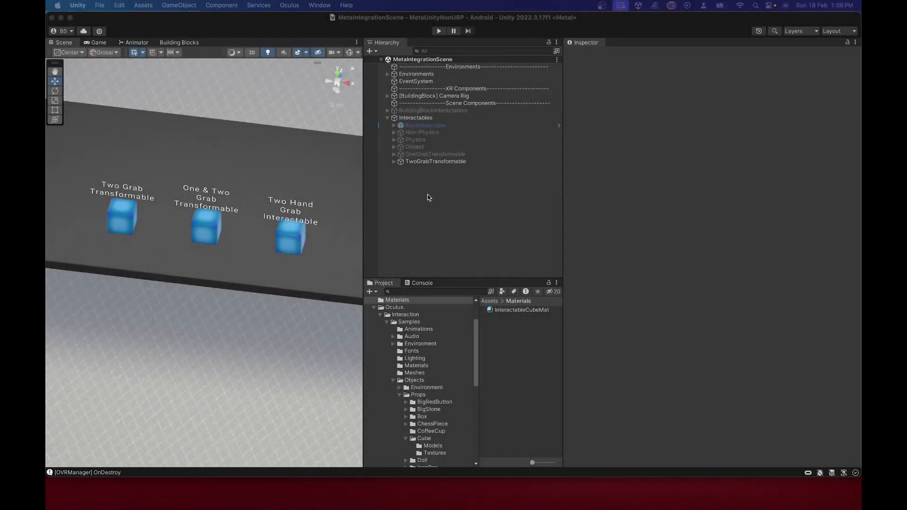
Look through the three interactables under TwoGrabTransformable and their components.
click(393, 162)
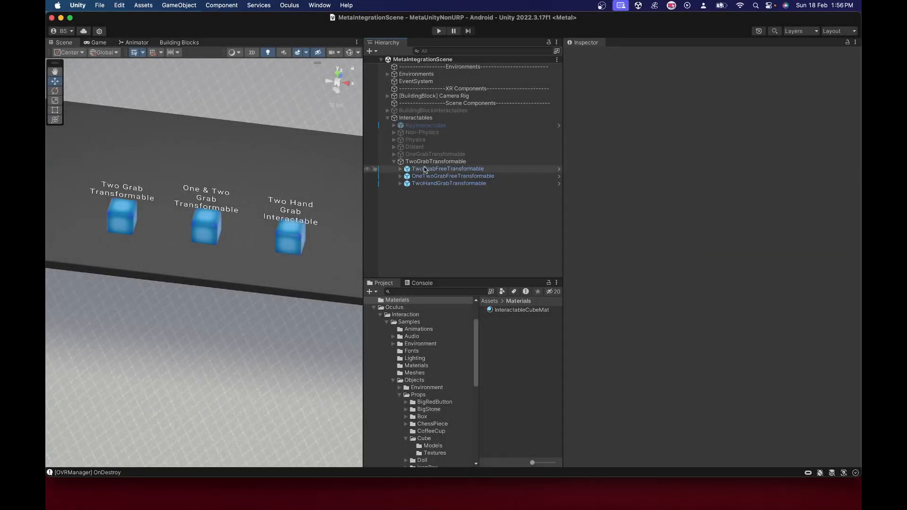
click(409, 133)
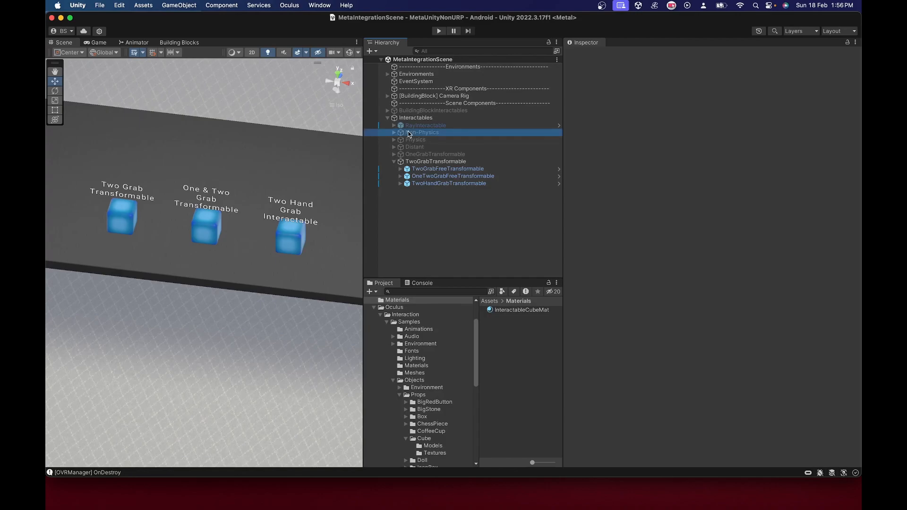
click(425, 169)
key(Down)
key(Down)
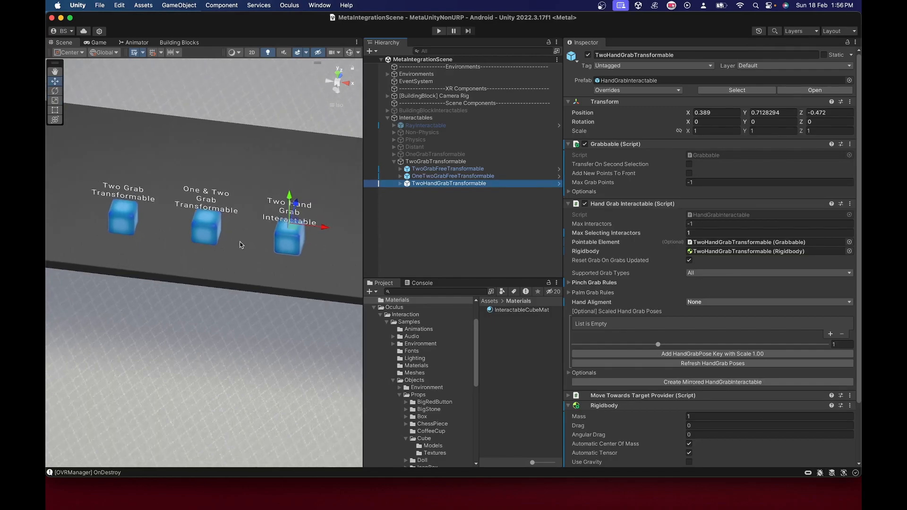
alt+drag(240, 251, 232, 212)
Run the scene briefly to examine which transformers TwoGrabFreeTransformable's Grabbable receives at runtime, and stop play mode.
click(447, 169)
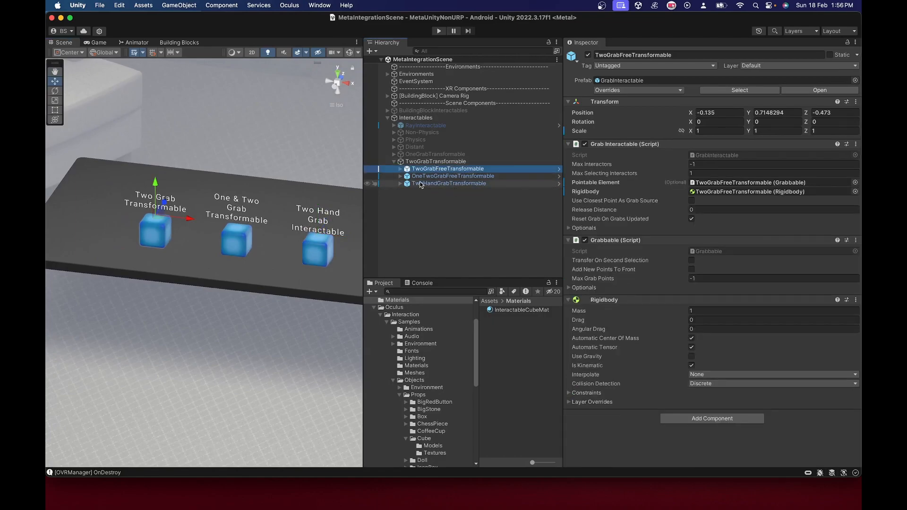
click(570, 287)
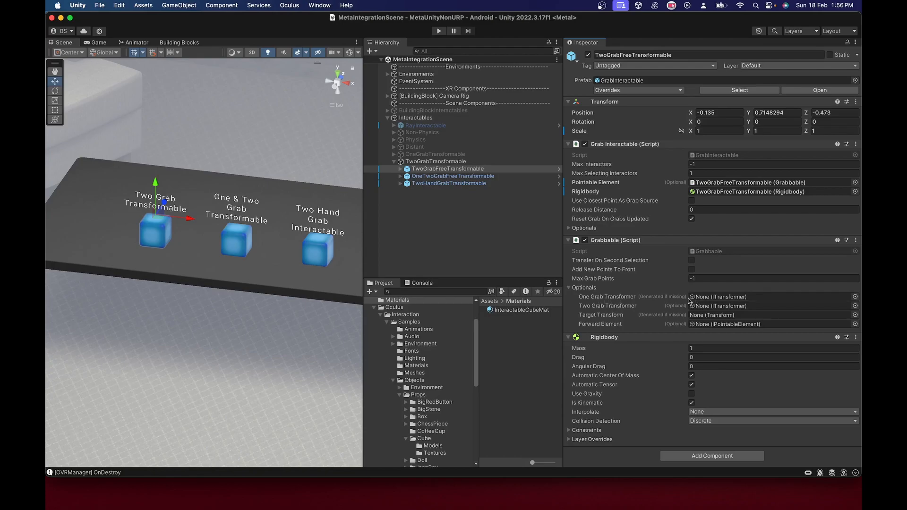
click(438, 31)
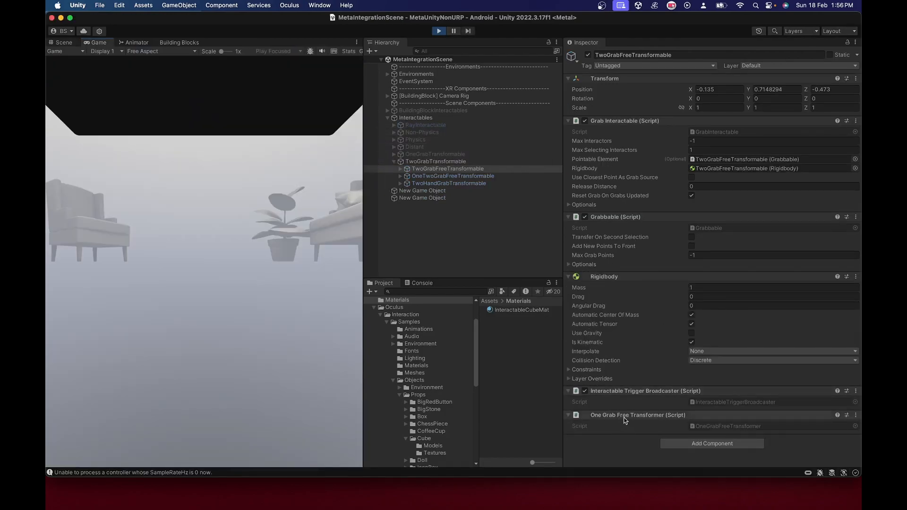
click(576, 264)
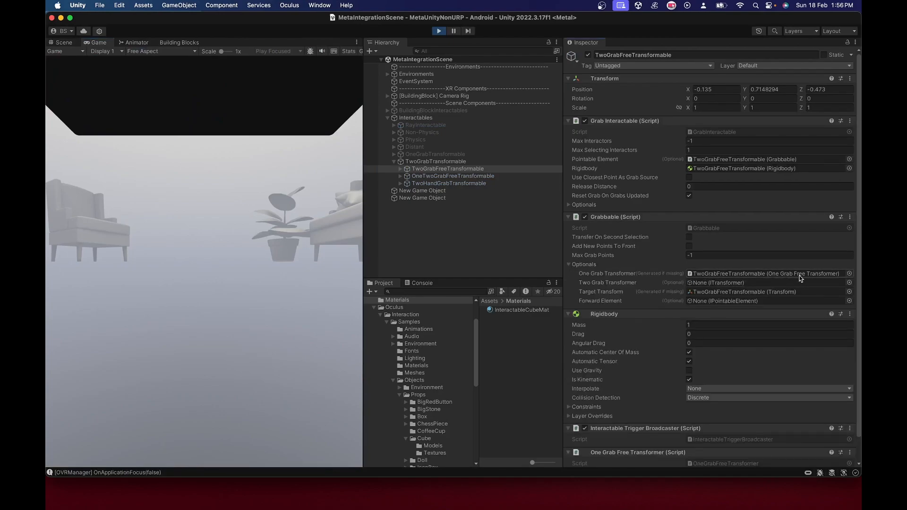
click(437, 31)
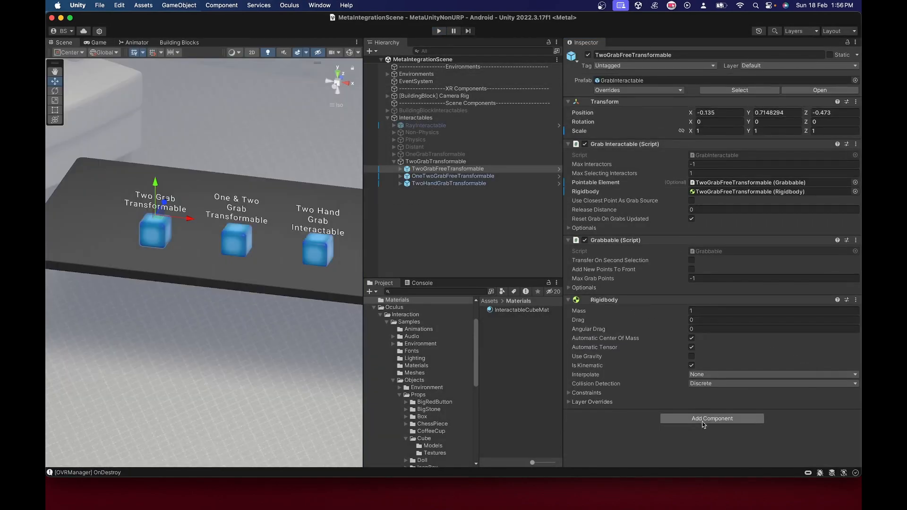
Add a Two Grab Free Transformer to TwoGrabFreeTransformable, assign it as the Grabbable's Two Grab Transformer, and review its scale constraints.
click(703, 420)
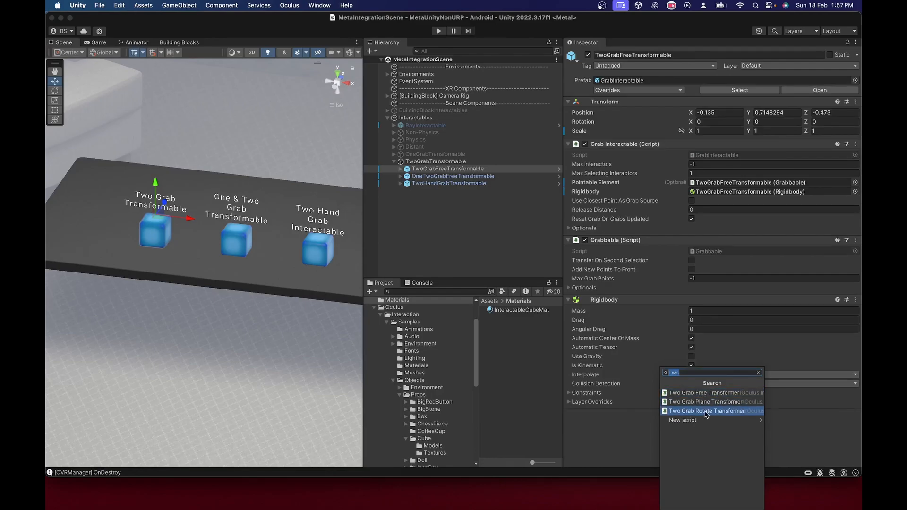
click(703, 393)
scroll(704, 381, down, 5)
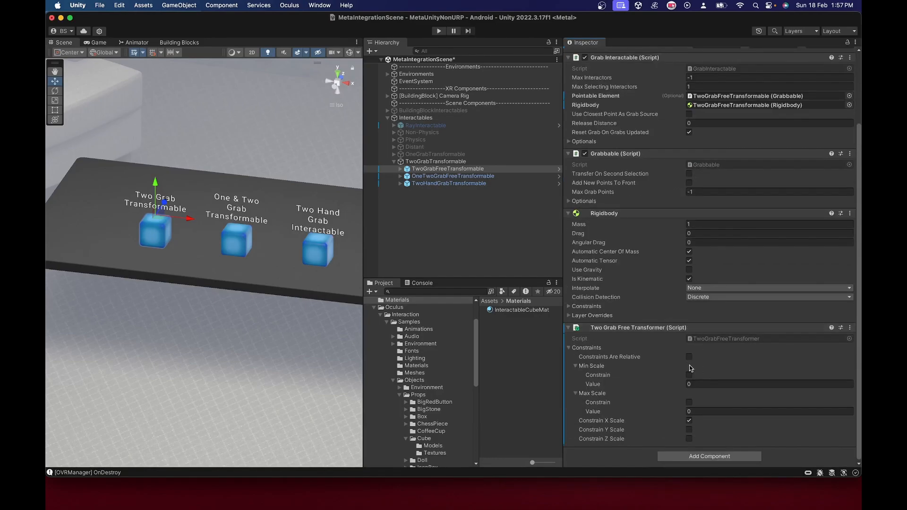
click(570, 201)
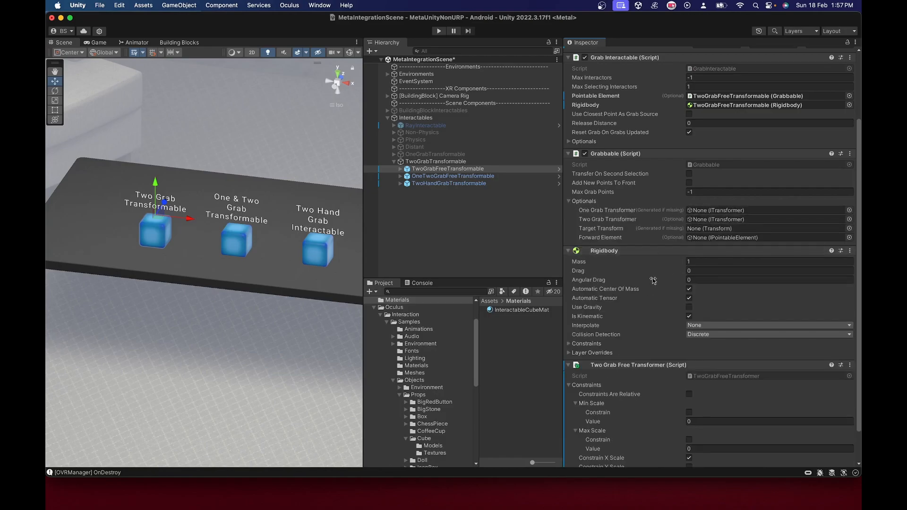
drag(623, 365, 698, 221)
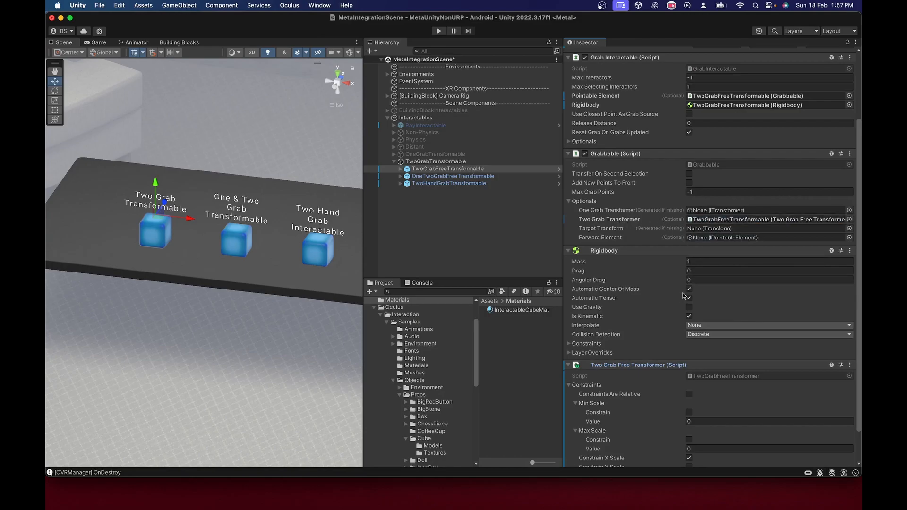
scroll(671, 294, down, 2)
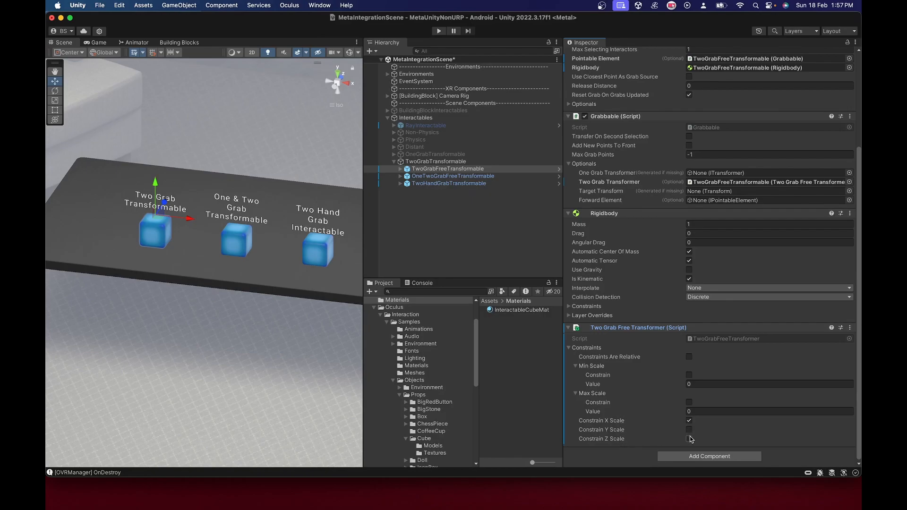
scroll(619, 303, up, 3)
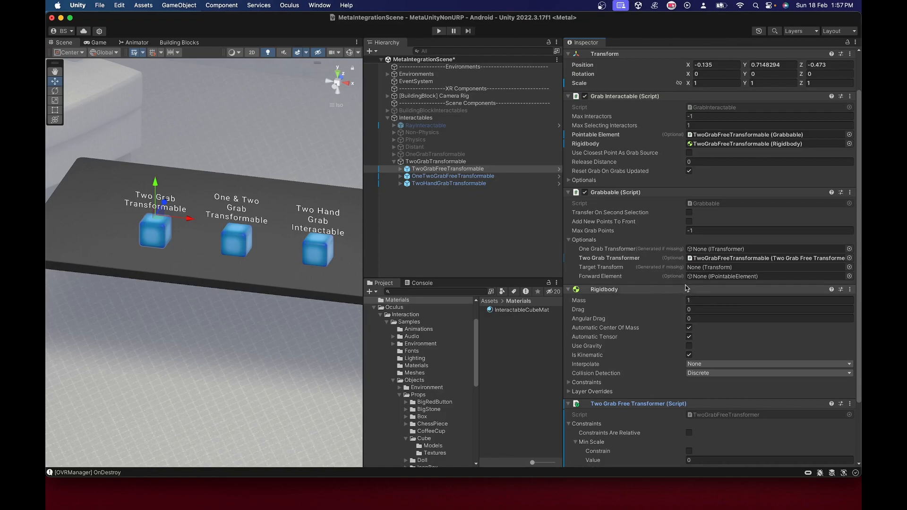
Run the scene briefly to examine the transformers assigned in TwoGrabFreeTransformable's Grabbable optionals, and stop play mode.
key(super+p)
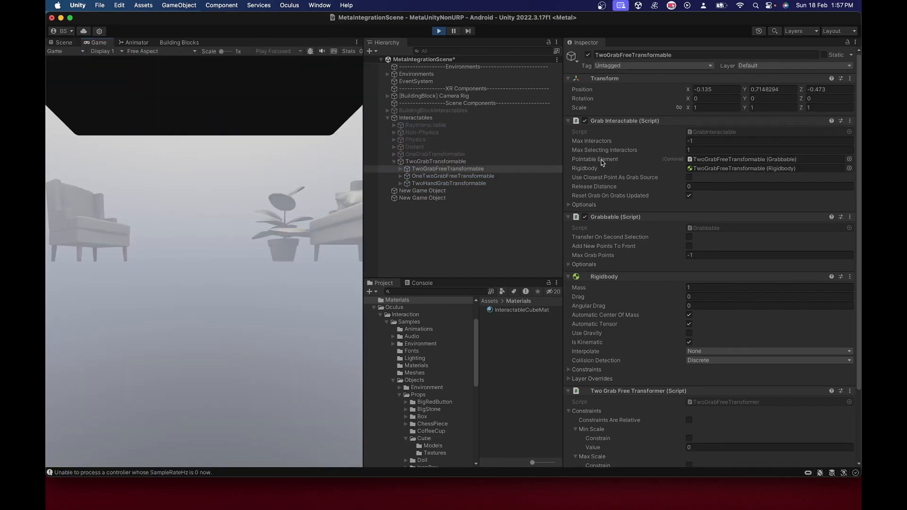
scroll(609, 326, down, 5)
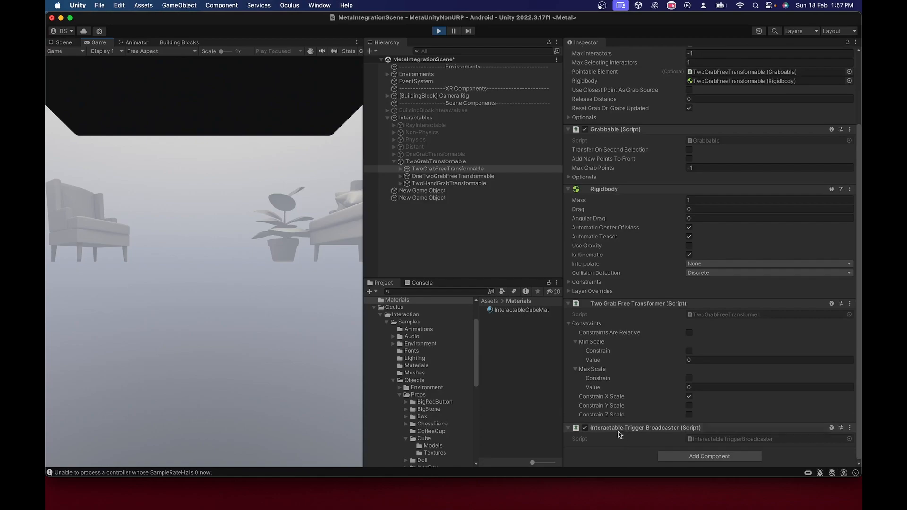
click(569, 177)
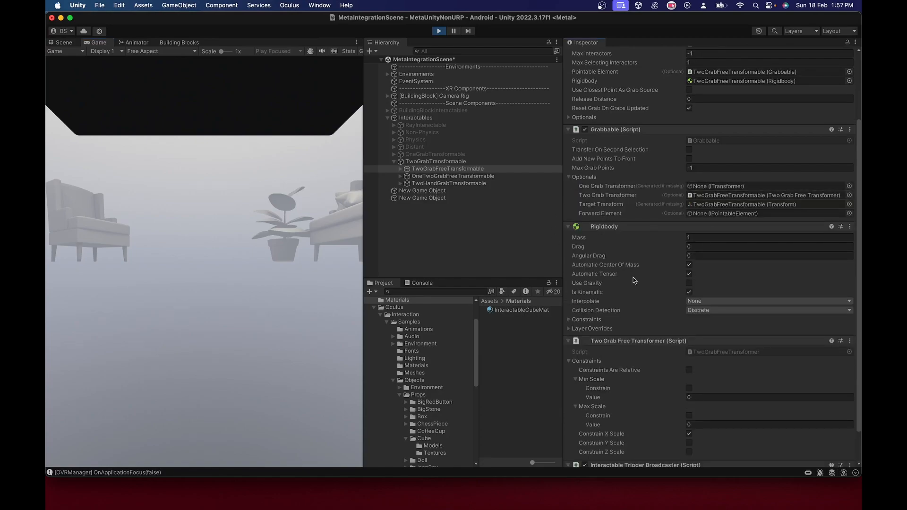
scroll(635, 282, up, 4)
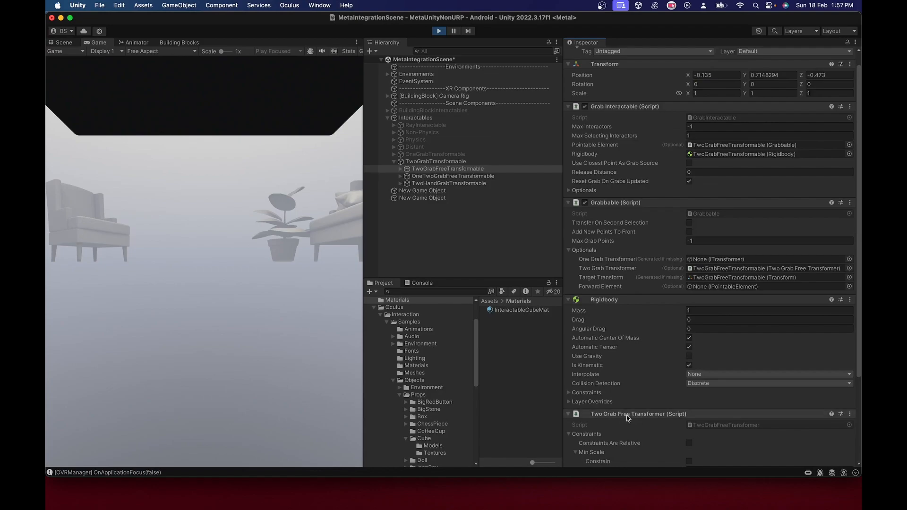
click(440, 31)
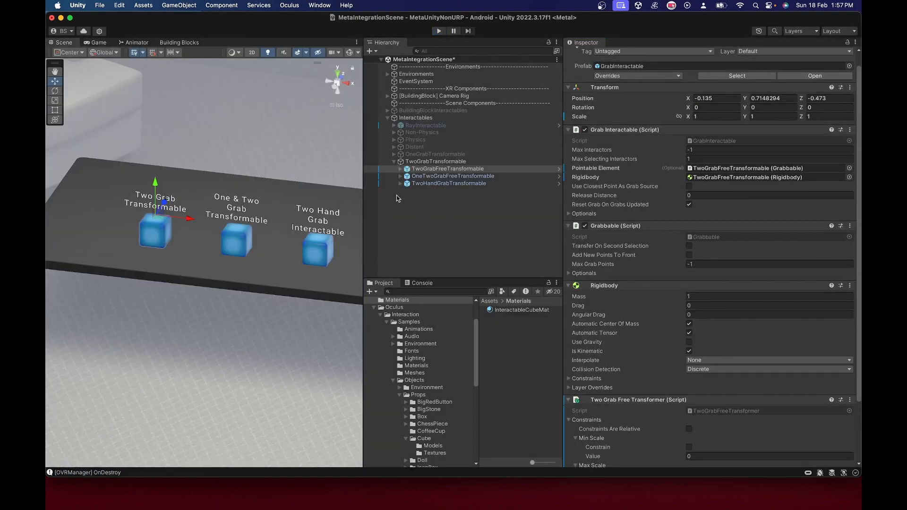
scroll(695, 361, down, 4)
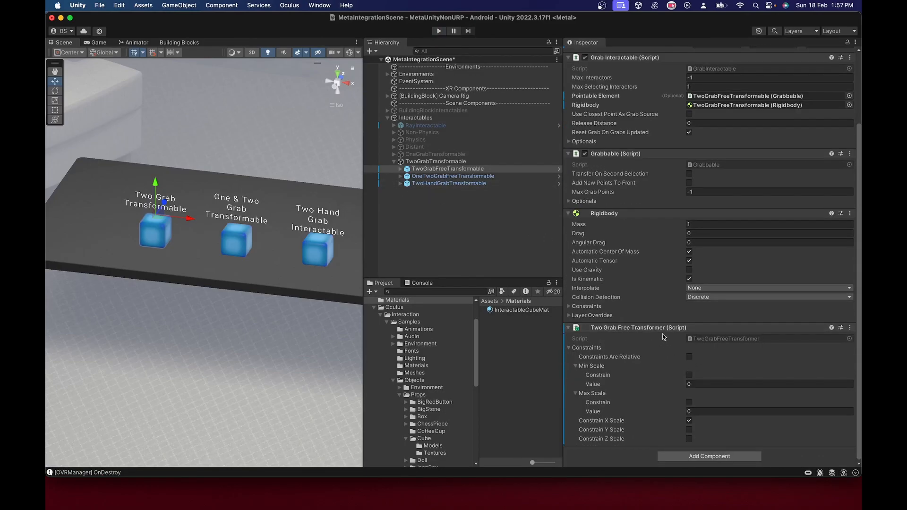
scroll(632, 265, up, 5)
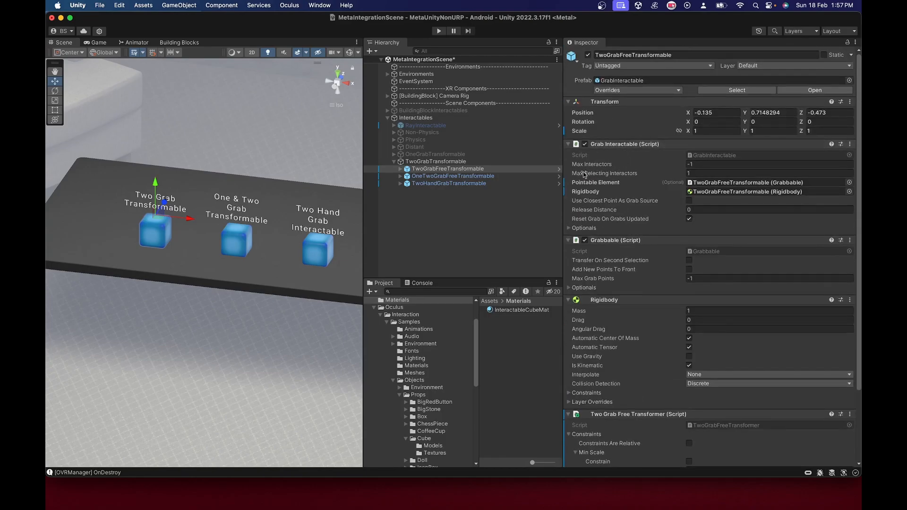
On TwoGrabFreeTransformable, set Max Selecting Interactors to -1 and enable the transformer's Min Scale, Max Scale, Y and Z scale constraints.
click(712, 174)
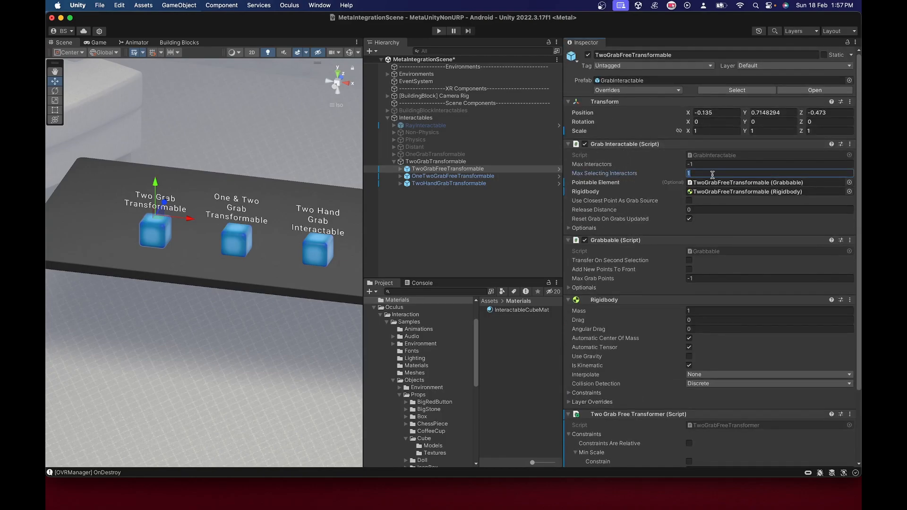
text(2)
scroll(706, 174, down, 3)
click(689, 375)
click(689, 403)
click(688, 429)
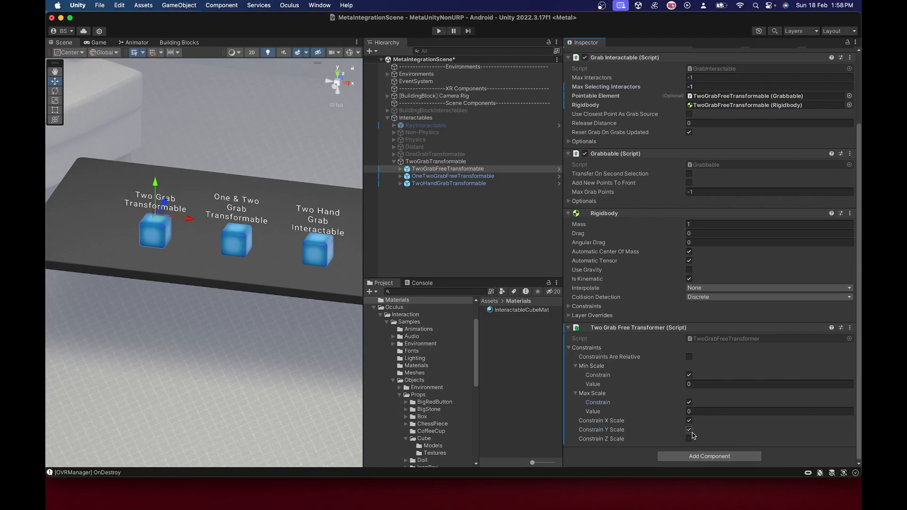
Try uniform scales of 2 and 1 and the prefab's original scale on TwoGrabFreeTransformable.
scroll(778, 219, up, 3)
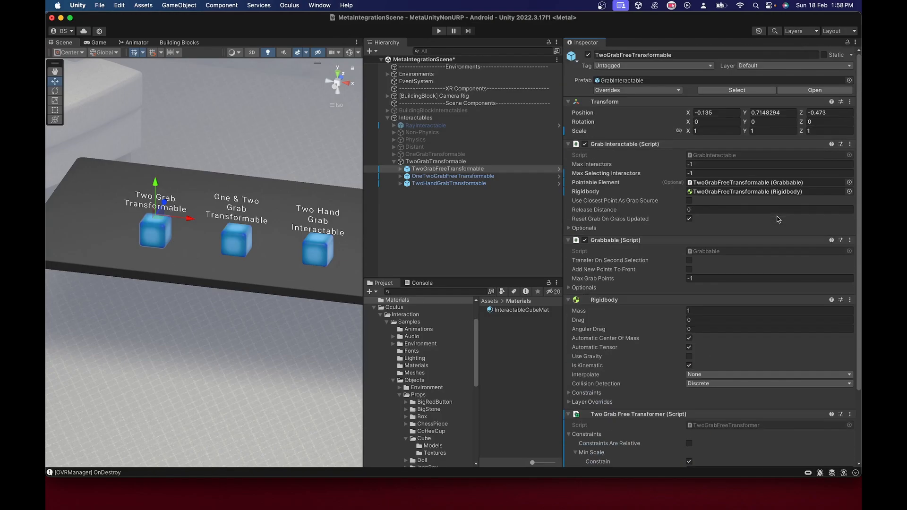
click(704, 130)
text(2)
key(Tab)
key(Tab)
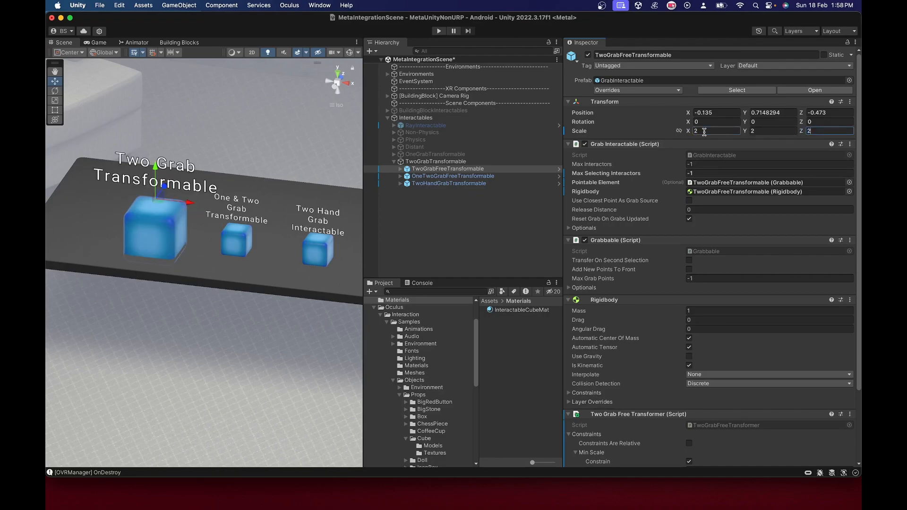
text(1)
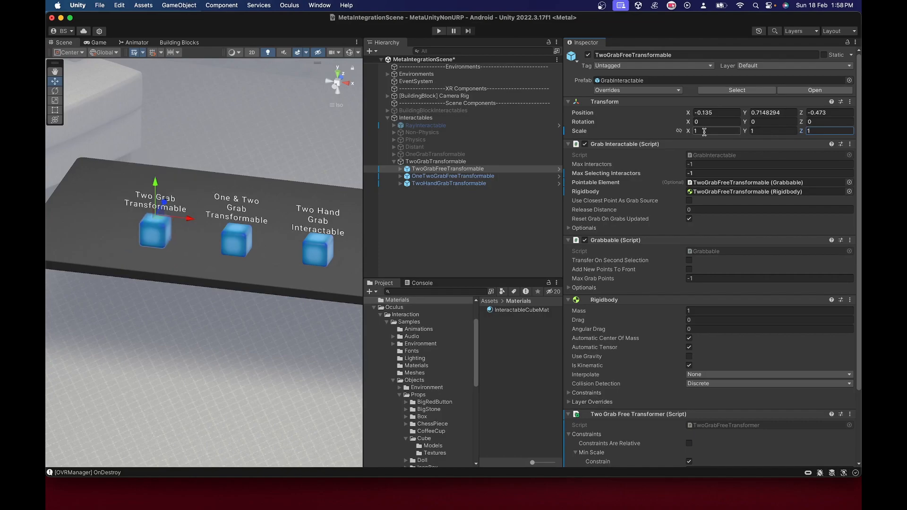
right_click(596, 133)
click(598, 155)
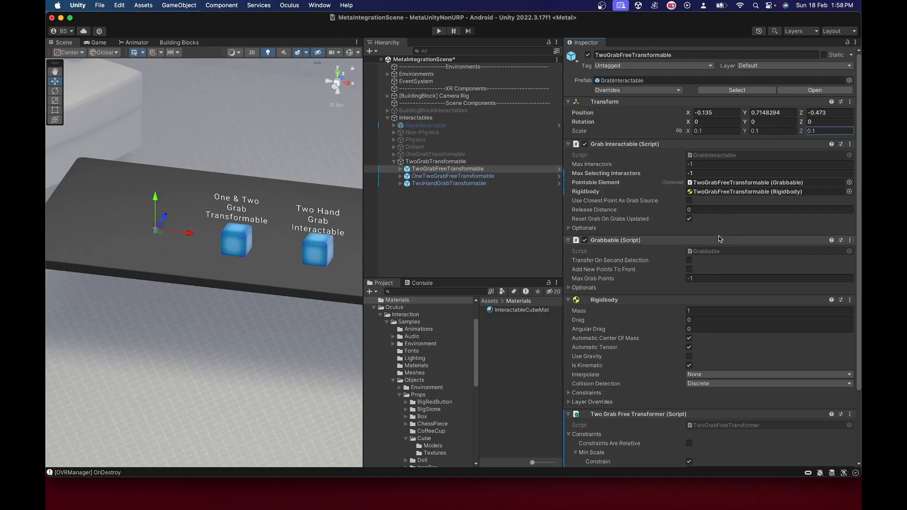
Set the Two Grab Free Transformer's Min Scale value to 1 and Max Scale value to 2 on TwoGrabFreeTransformable.
scroll(699, 284, down, 5)
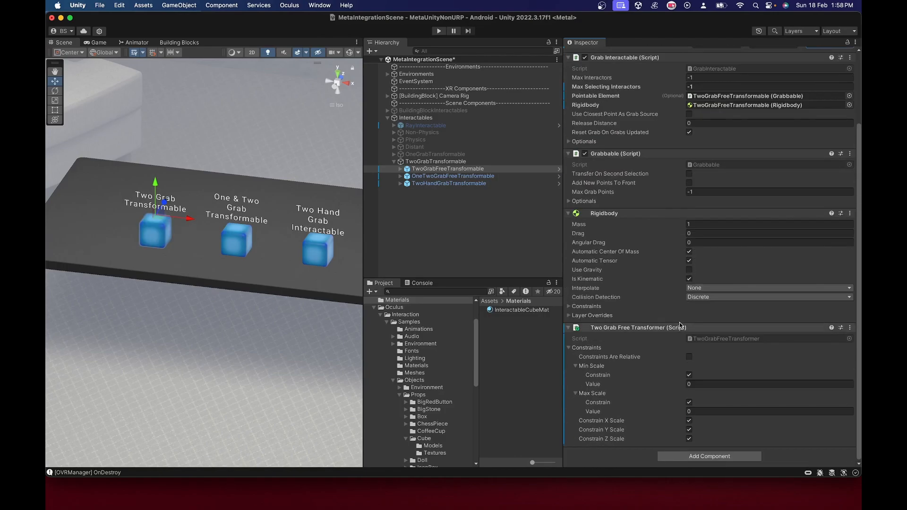
click(697, 385)
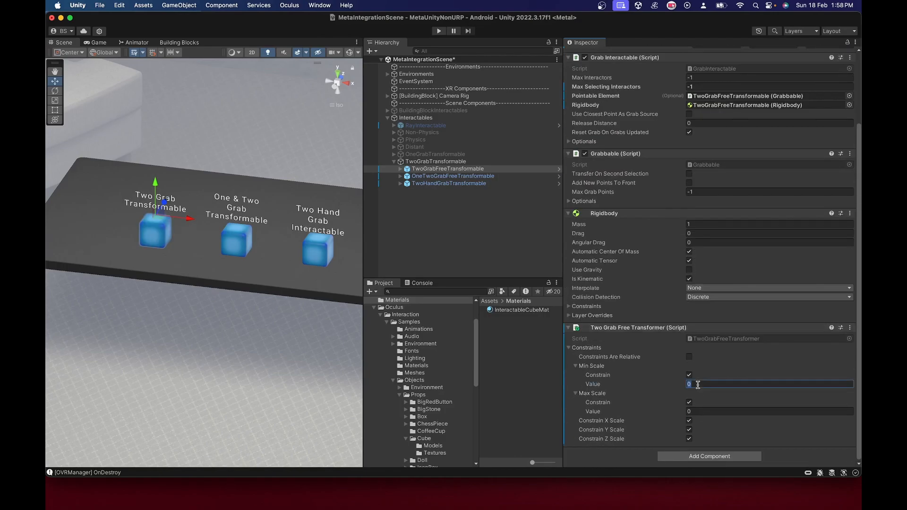
text(1)
click(697, 410)
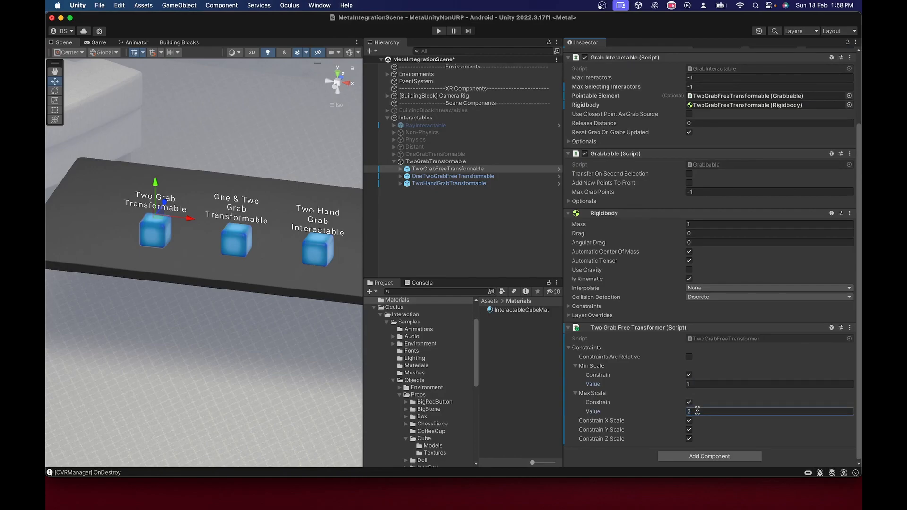
text(2)
Add a Two Grab Free Transformer to OneTwoGrabFreeTransformable and enable its Min Scale, Max Scale, Y and Z scale constraints.
click(439, 178)
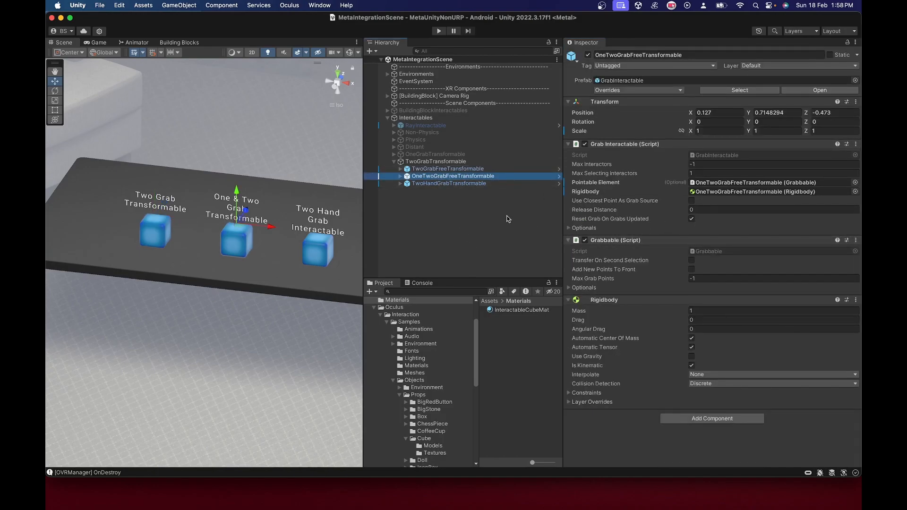
click(691, 418)
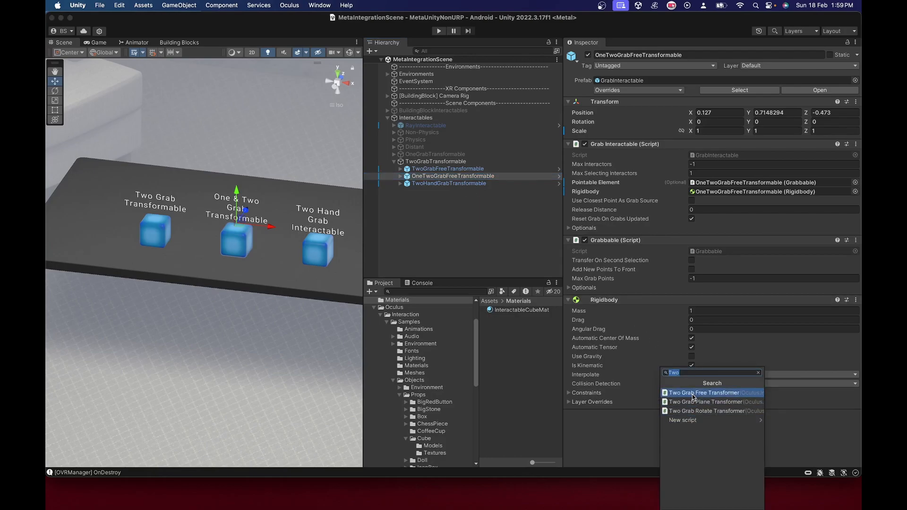
click(693, 393)
scroll(655, 359, down, 4)
click(689, 375)
click(689, 430)
click(688, 439)
click(688, 402)
Set OneTwoGrabFreeTransformable's Min Scale to 1 and Max Scale to 2, and assign the transformer as the Grabbable's Two Grab Transformer.
click(694, 384)
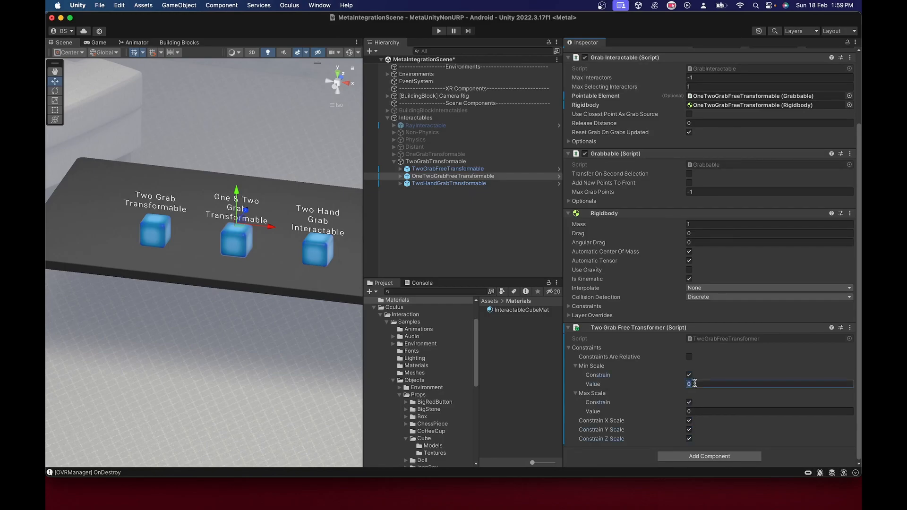
text(1)
click(696, 409)
text(2)
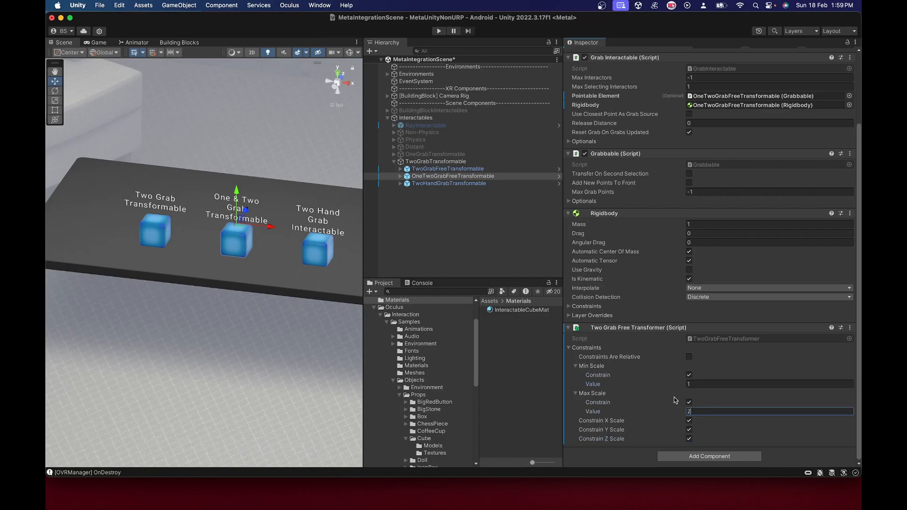
key(super+s)
click(569, 201)
drag(613, 365, 712, 222)
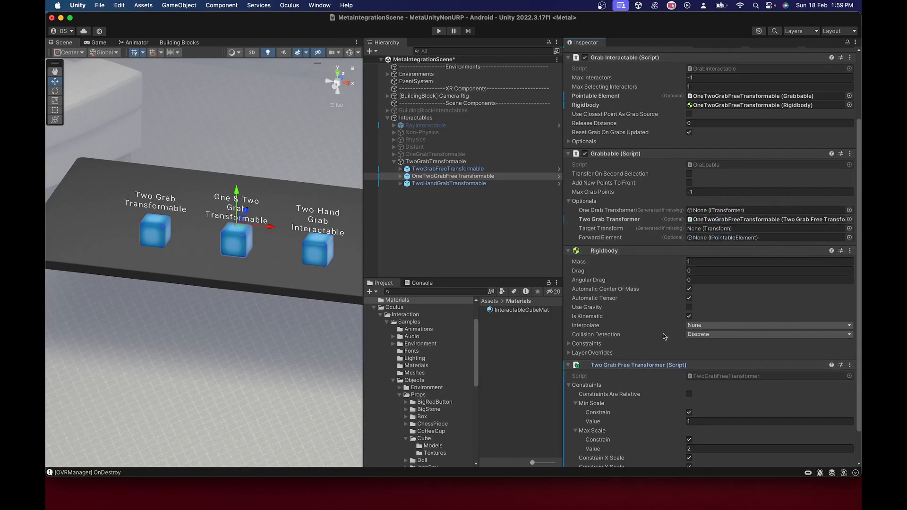
Add a One Grab Free Transformer above the Two Grab Free Transformer and assign it as the Grabbable's One Grab Transformer.
scroll(639, 336, down, 2)
click(673, 456)
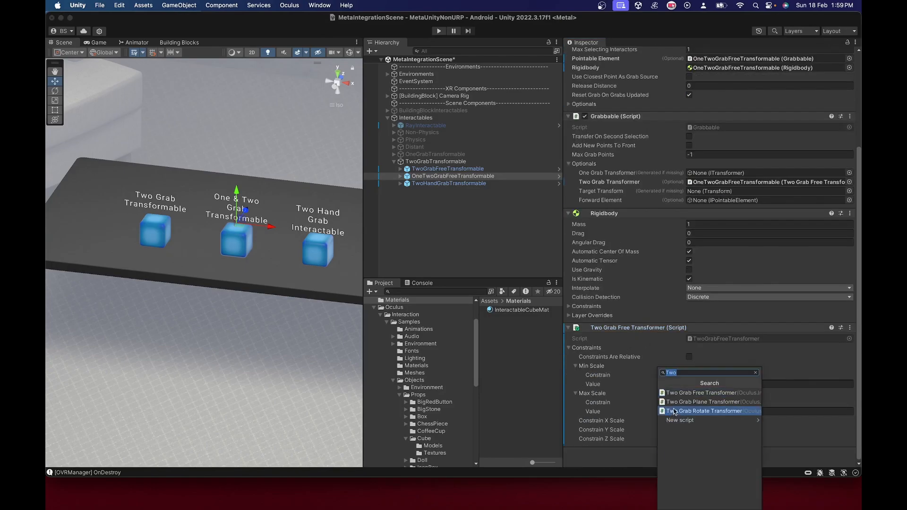
text(OneGr)
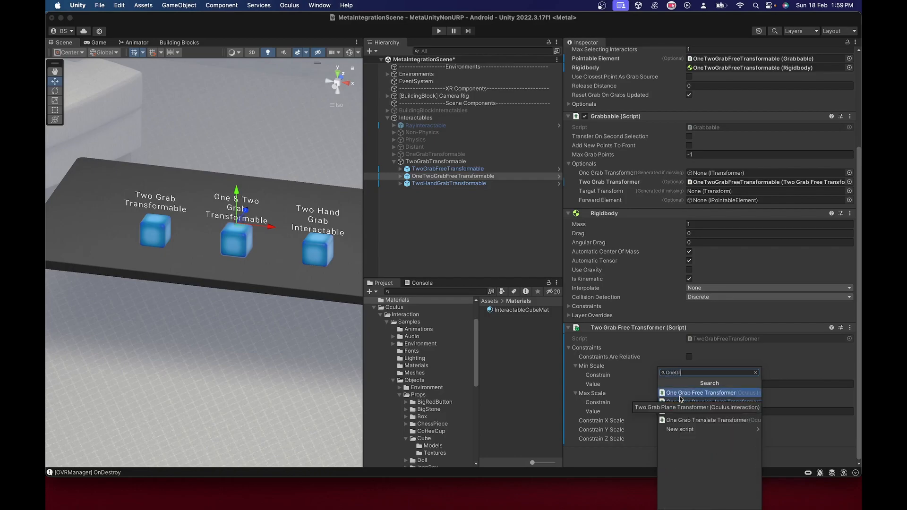
click(680, 396)
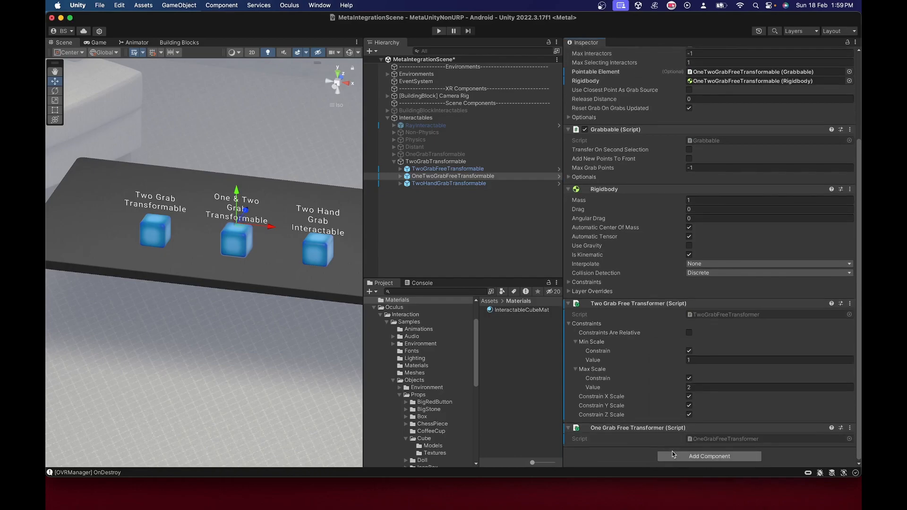
drag(639, 340, 645, 307)
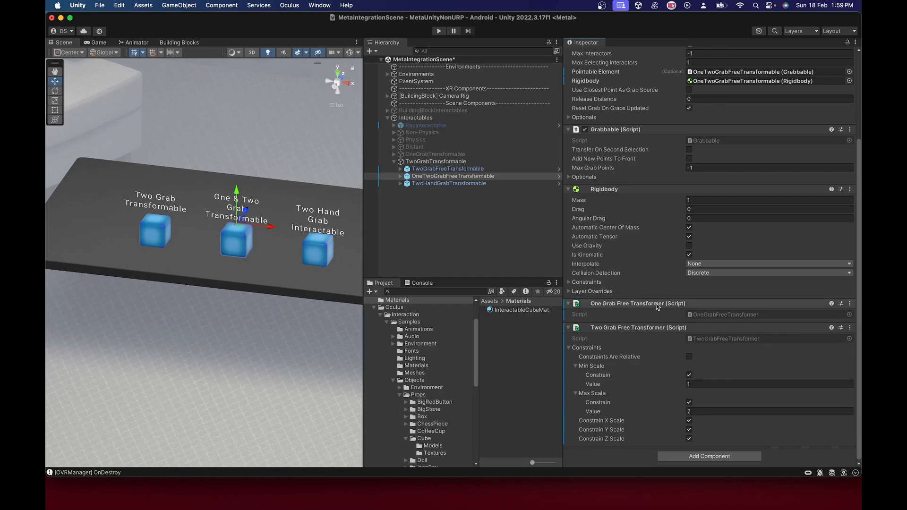
click(569, 178)
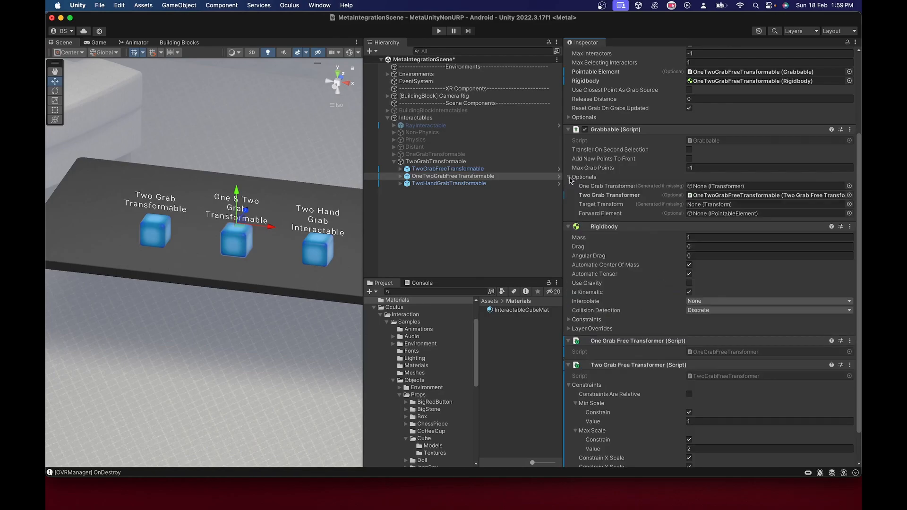
drag(635, 340, 702, 186)
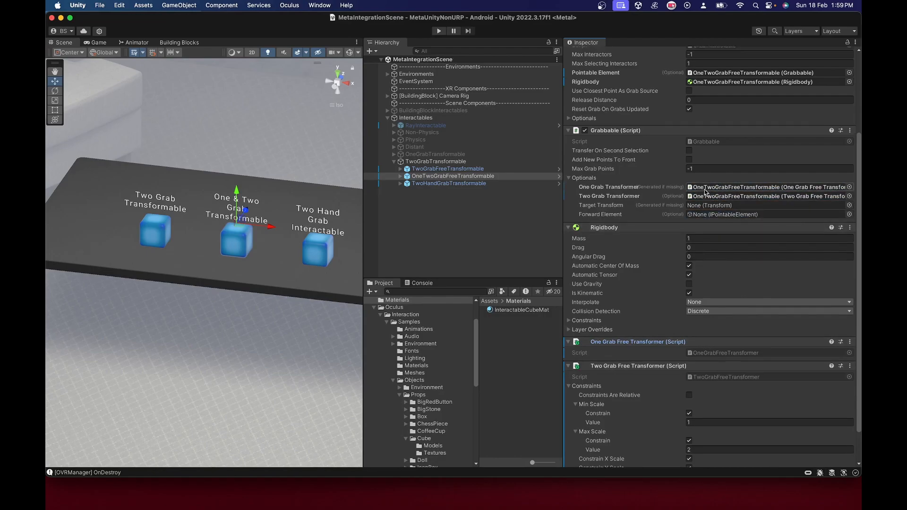
Set Max Selecting Interactors to -1 in OneTwoGrabFreeTransformable's Grab Interactable.
scroll(707, 196, up, 5)
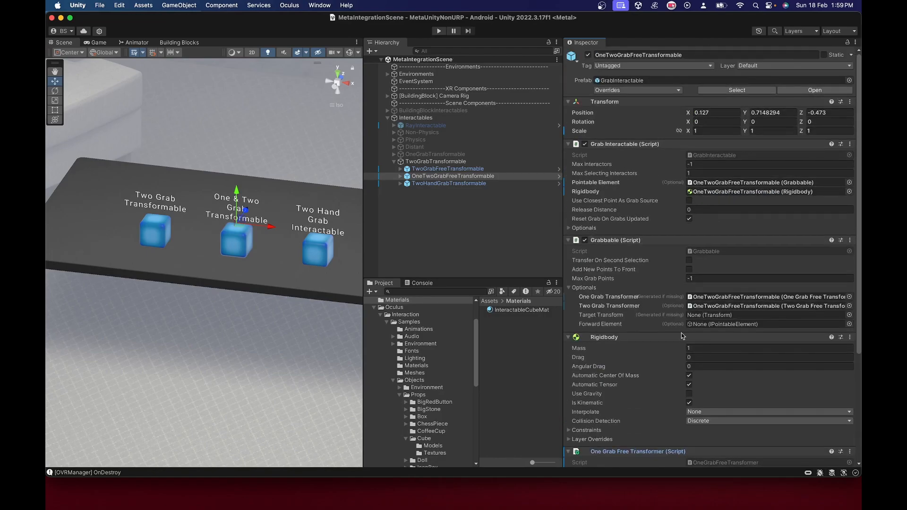
scroll(680, 328, down, 5)
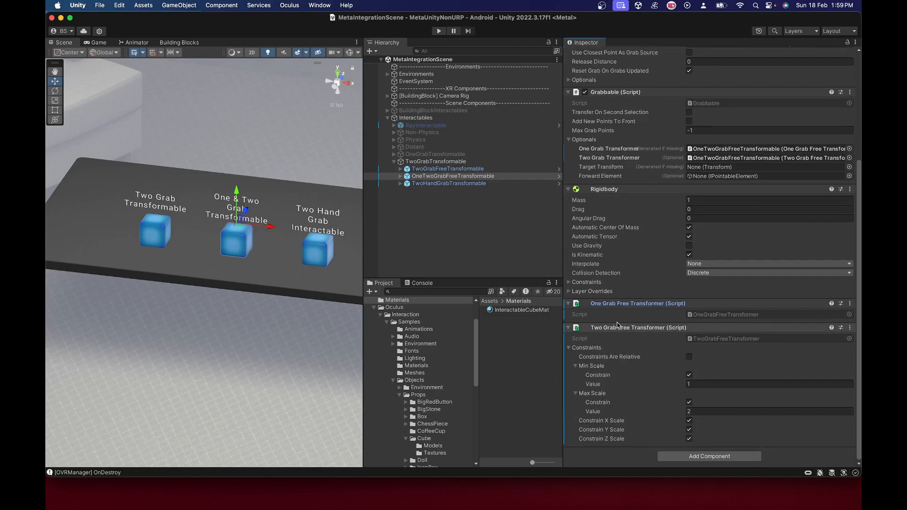
scroll(617, 325, up, 5)
click(696, 174)
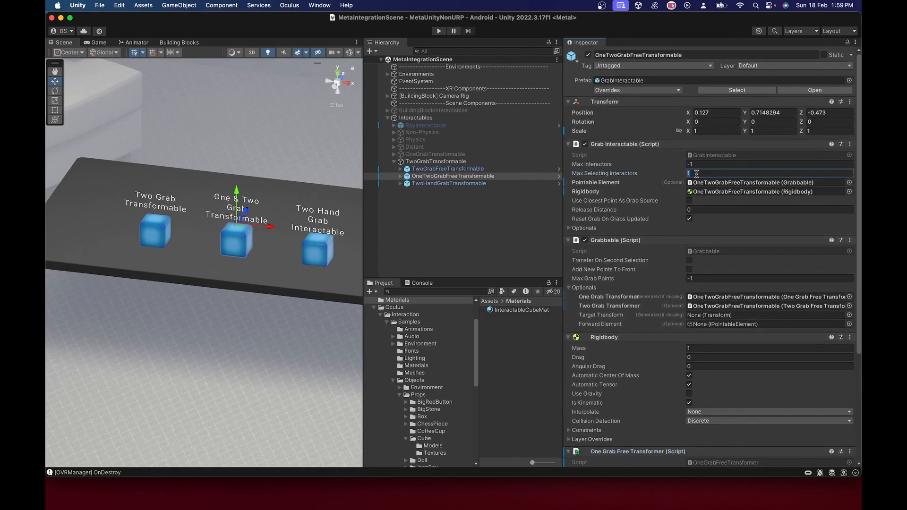
text(-1)
Add a Two Grab Free Transformer to TwoHandGrabTransformable and enable its Min Scale, Max Scale, Y and Z scale constraints.
click(449, 184)
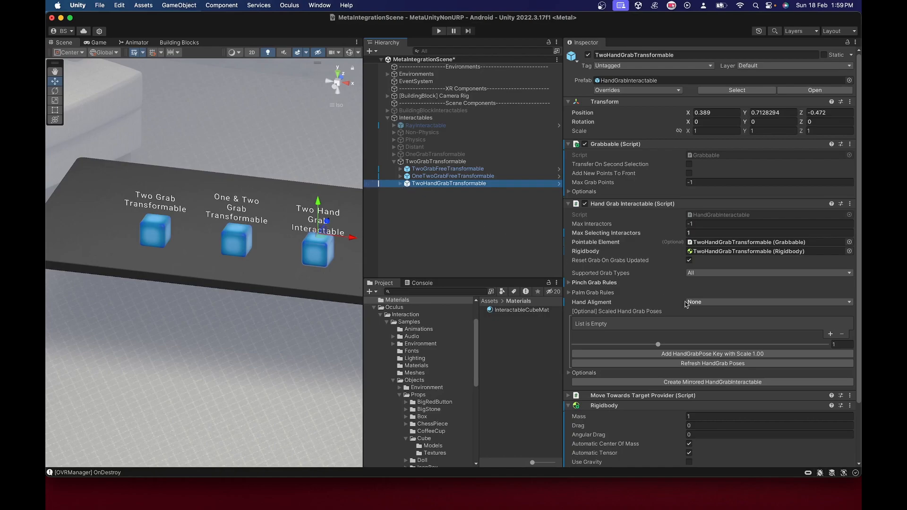
scroll(666, 299, down, 3)
click(685, 454)
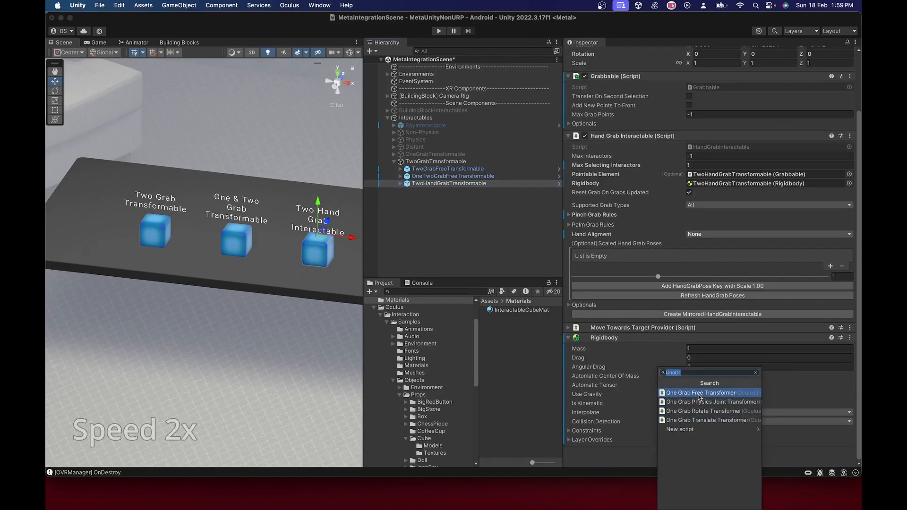
text(Two)
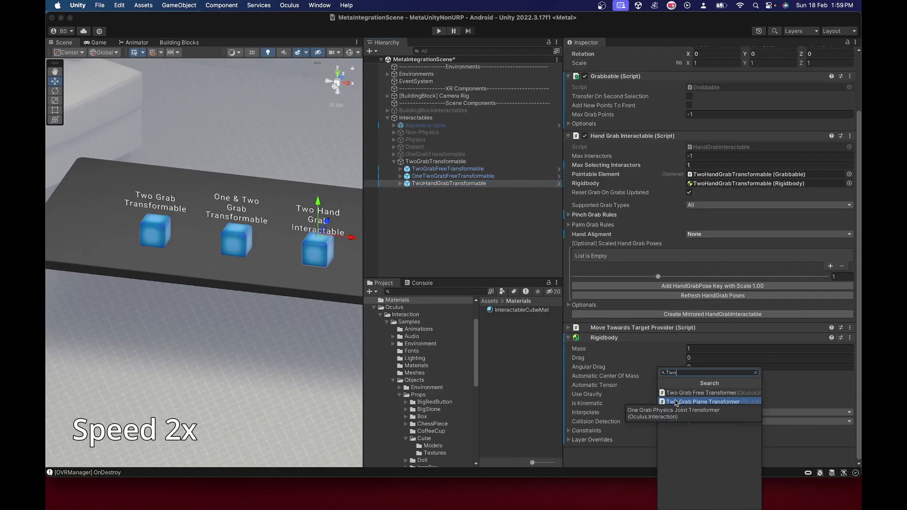
click(676, 393)
click(689, 374)
click(688, 402)
click(689, 430)
click(689, 438)
Set TwoHandGrabTransformable's Min Scale value to 1 and save the scene.
click(692, 384)
text(1)
key(Return)
key(super+s)
Assign the Two Grab Free Transformer as the Two Grab Transformer in TwoHandGrabTransformable's Grabbable optionals.
scroll(571, 137, up, 5)
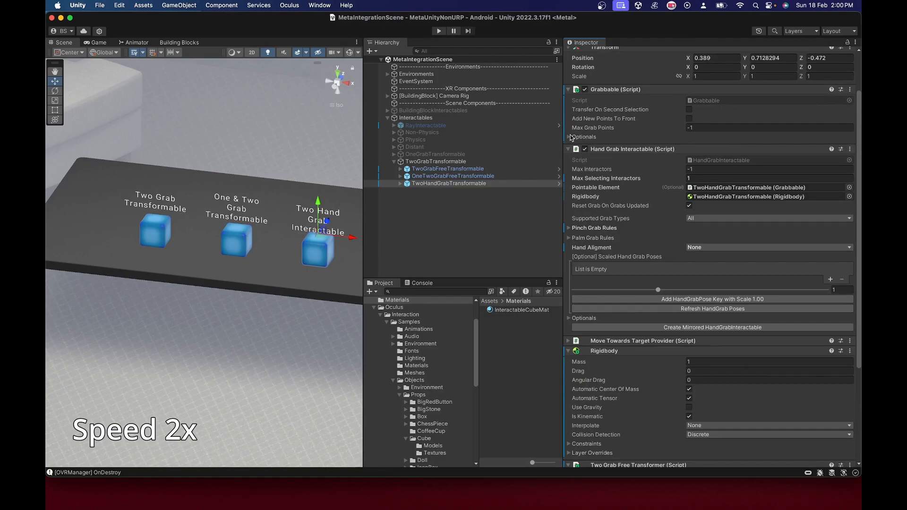
click(572, 137)
scroll(628, 379, down, 3)
drag(633, 422, 756, 74)
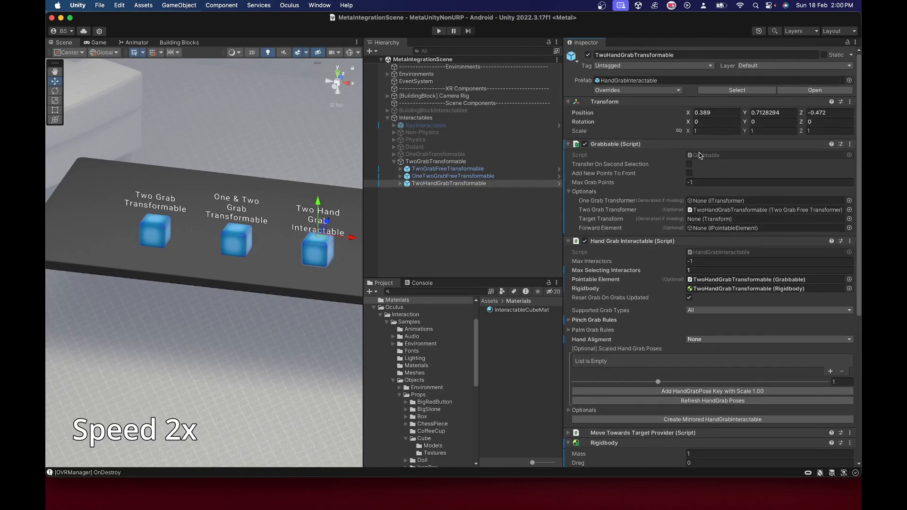
Set Max Selecting Interactors to 2 in TwoHandGrabTransformable's Hand Grab Interactable and check the same setting on OneTwoGrabFreeTransformable.
key(f)
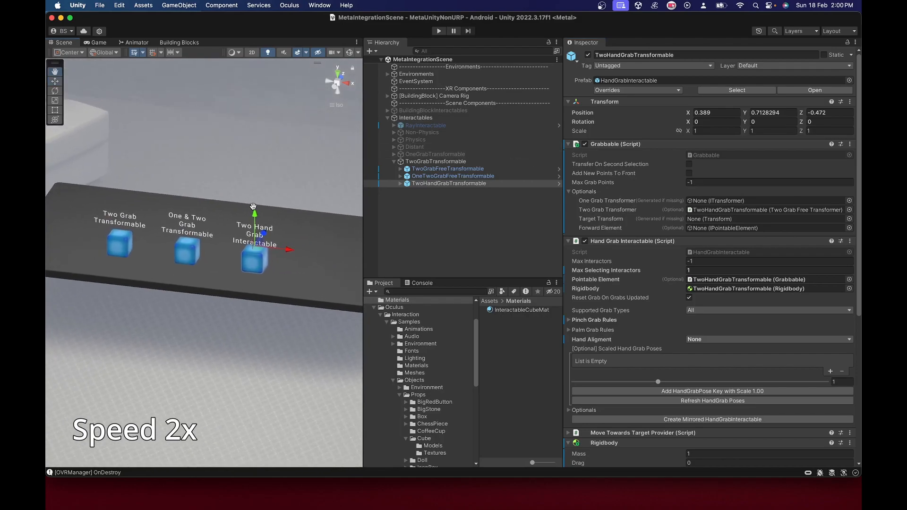
scroll(606, 180, down, 3)
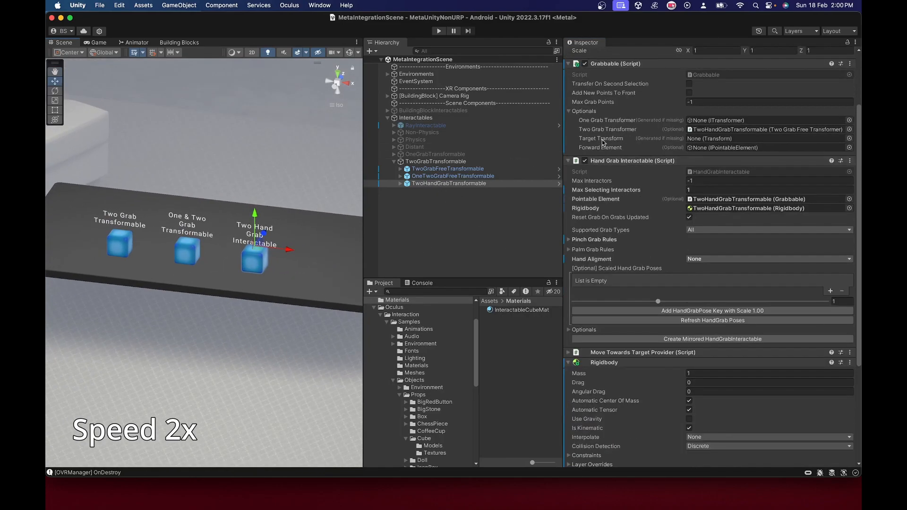
click(718, 190)
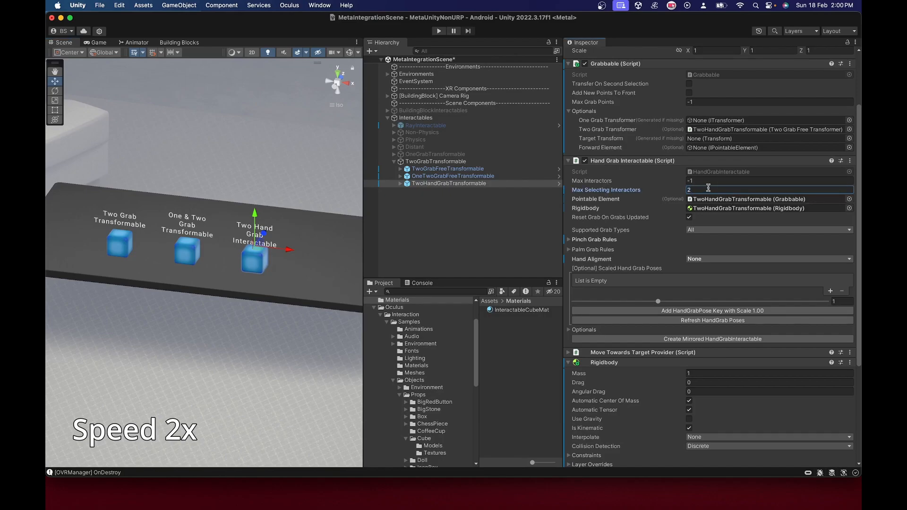
click(452, 176)
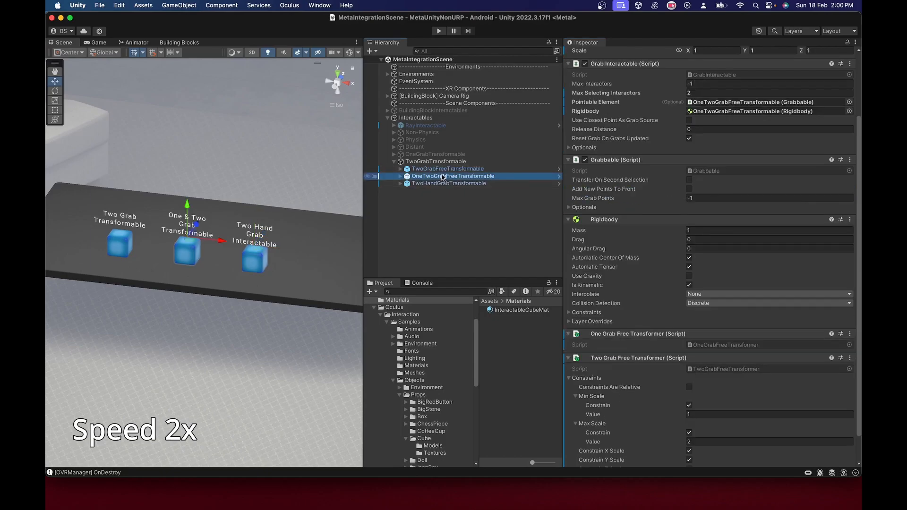
scroll(707, 148, up, 2)
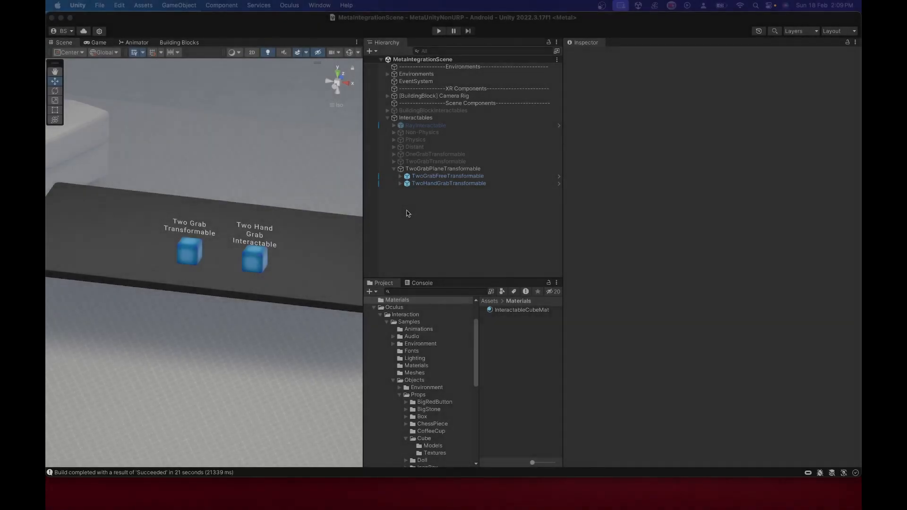
Change the label text of TwoGrabFreeTransformable under TwoGrabPlaneTransformable to "Two Grab Plane Transformable".
click(404, 162)
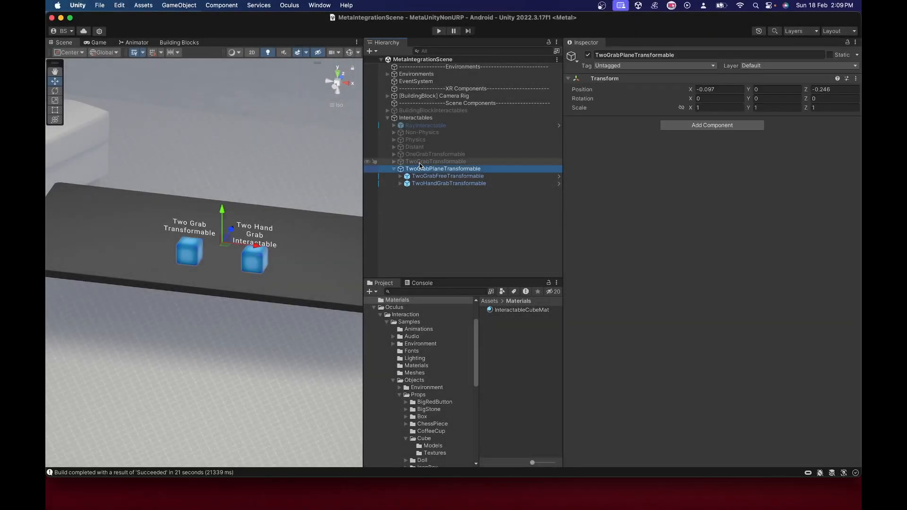
click(409, 169)
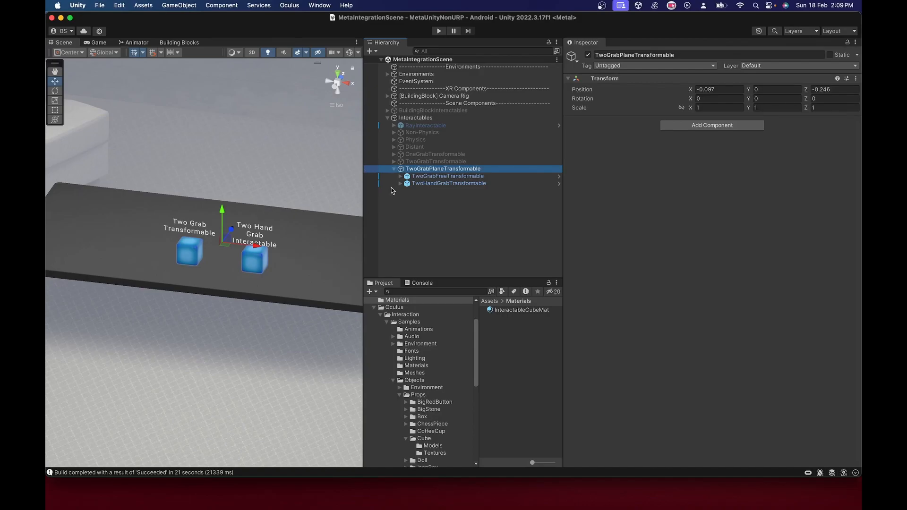
click(400, 176)
click(400, 198)
click(406, 190)
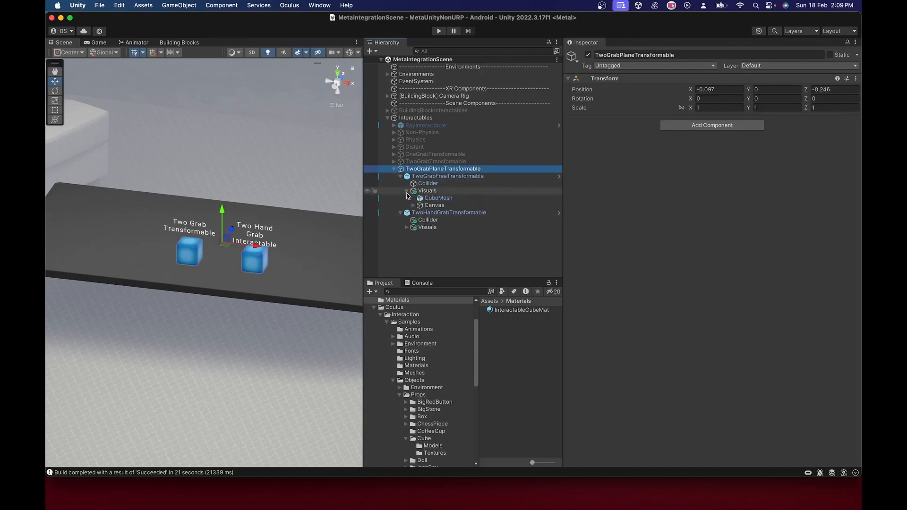
click(406, 227)
click(413, 205)
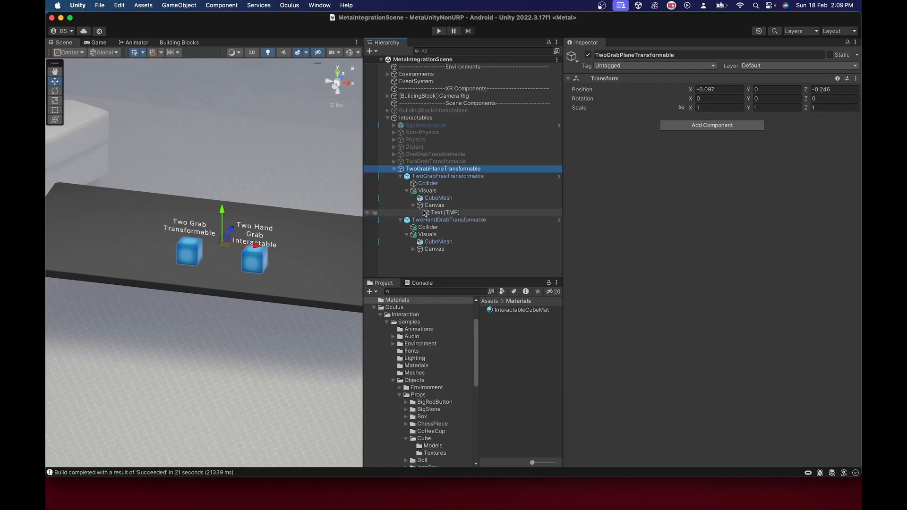
click(444, 213)
click(413, 249)
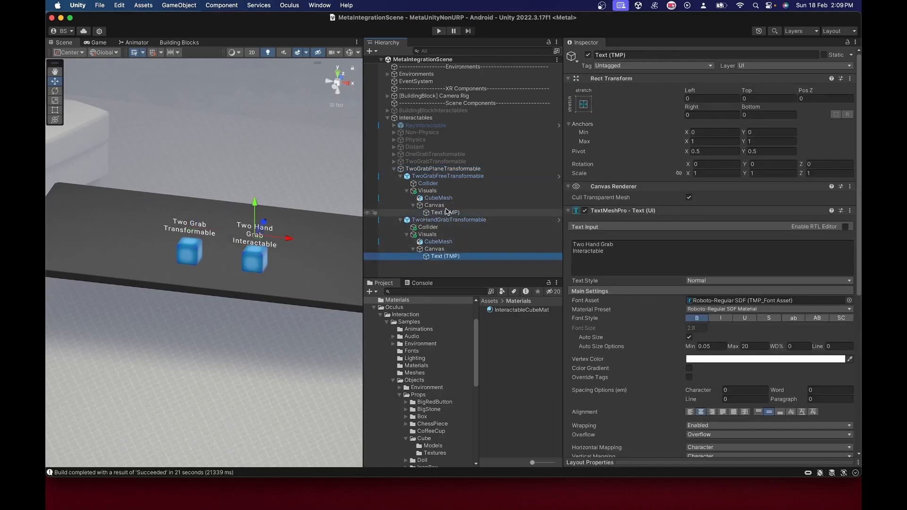
click(608, 241)
click(606, 244)
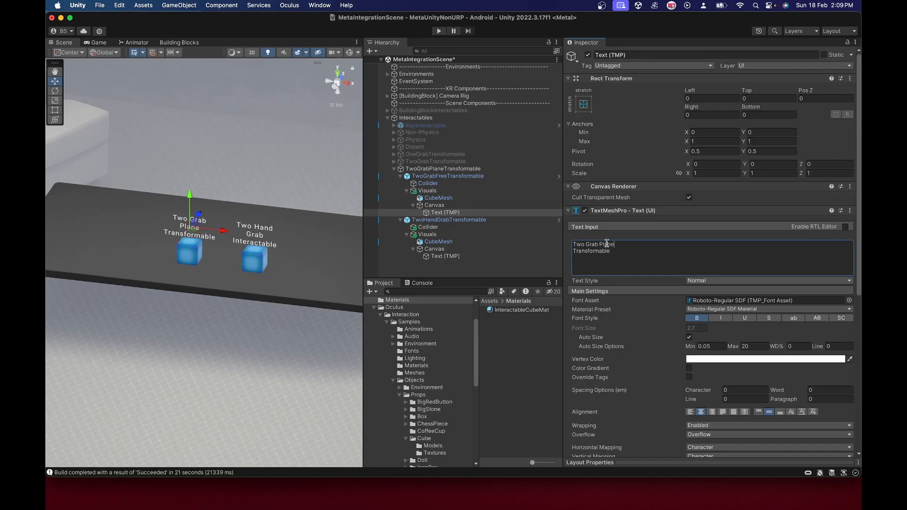
Change TwoHandGrabTransformable's label text to "Two Hand Grab Plane Interactable" and collapse both interactables in the hierarchy.
click(477, 255)
click(629, 244)
click(628, 245)
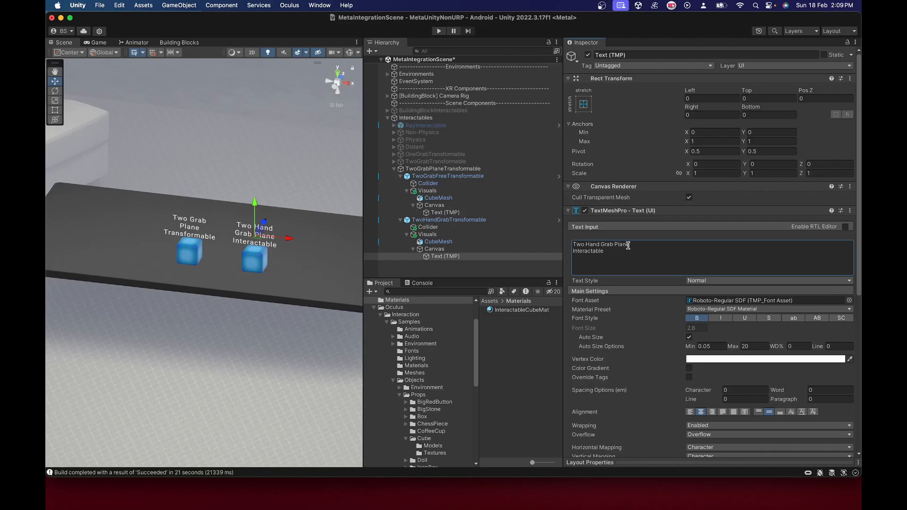
click(413, 249)
click(413, 205)
click(400, 213)
click(400, 176)
Add a Two Grab Plane Transformer component to TwoGrabFreeTransformable under TwoGrabPlaneTransformable.
click(450, 176)
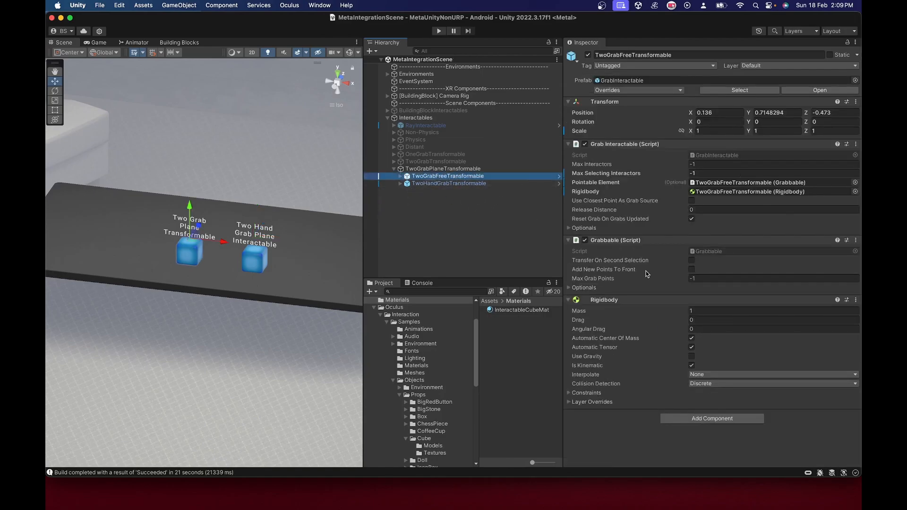
click(685, 419)
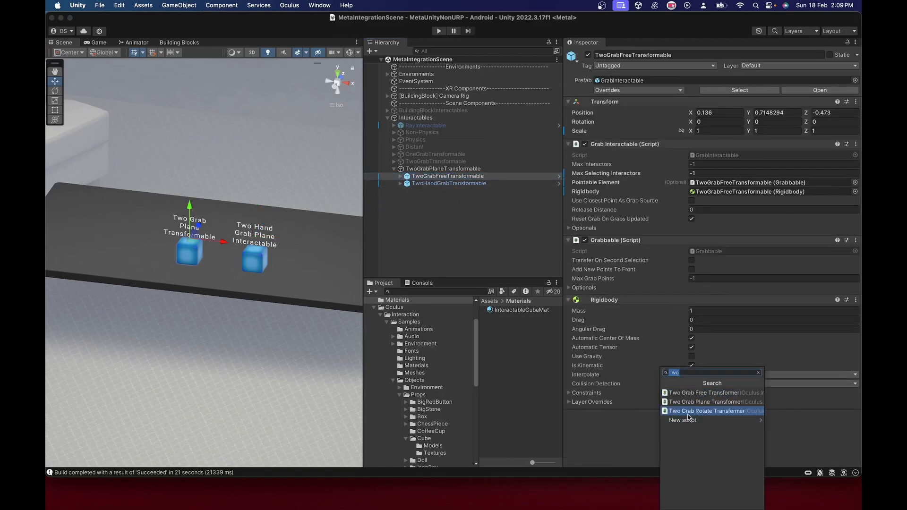
click(699, 405)
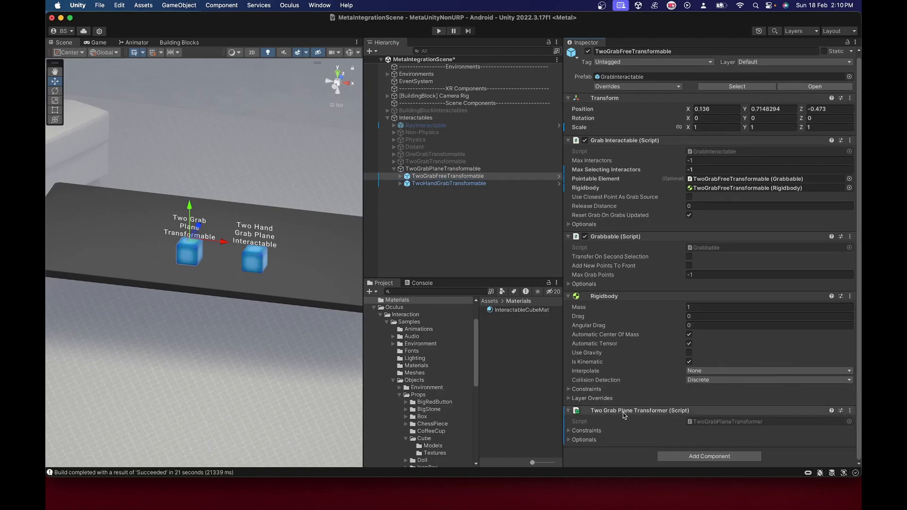
Assign the Two Grab Plane Transformer as TwoGrabFreeTransformable's Two Grab Transformer and set its Max Selecting Interactors to 2.
click(569, 284)
scroll(638, 278, down, 2)
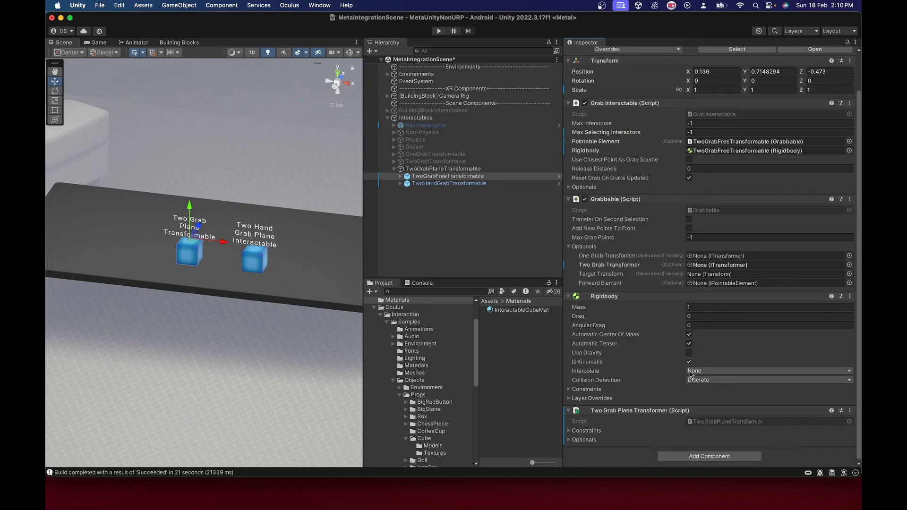
drag(636, 414, 701, 268)
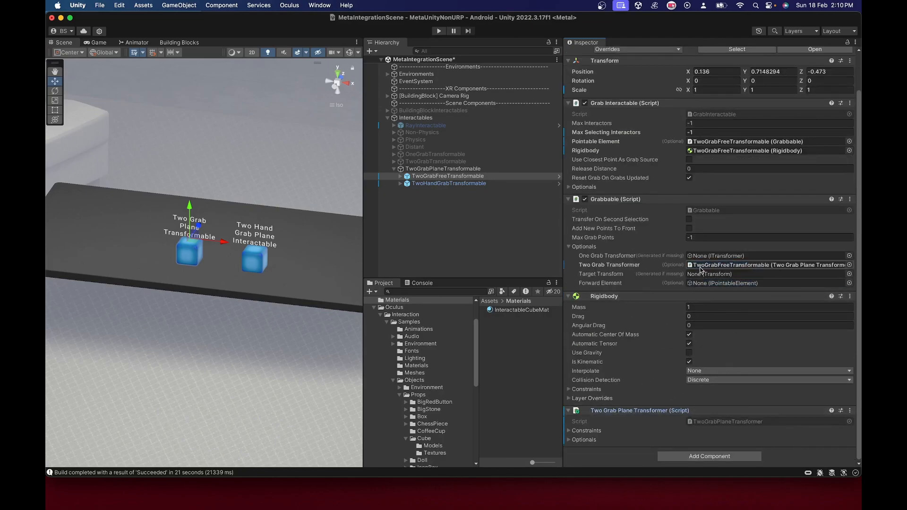
scroll(623, 185, up, 2)
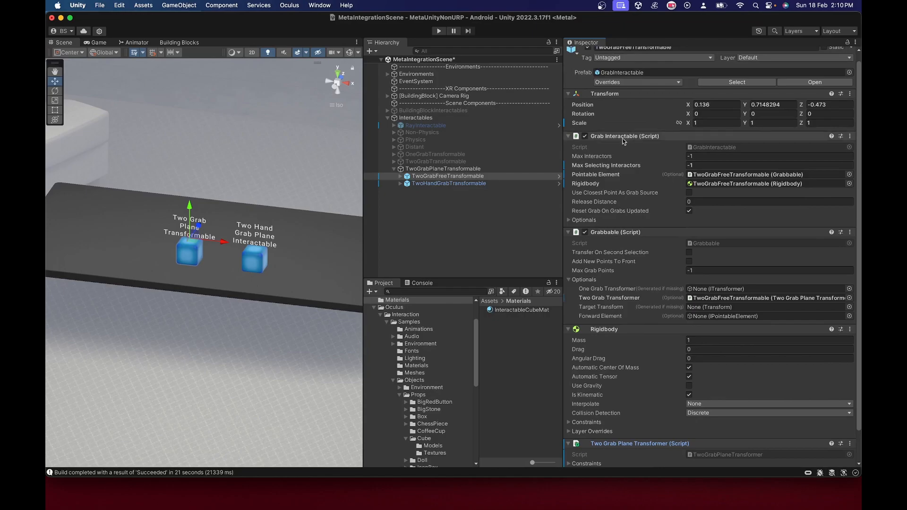
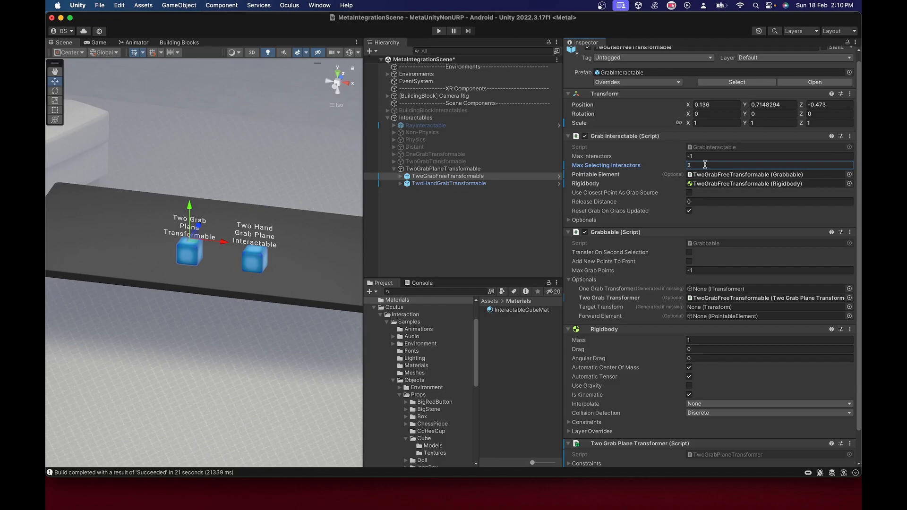
Examine the Two Grab Plane Transformer's scale and Y constraints and its optional Plane Transform.
scroll(676, 189, down, 2)
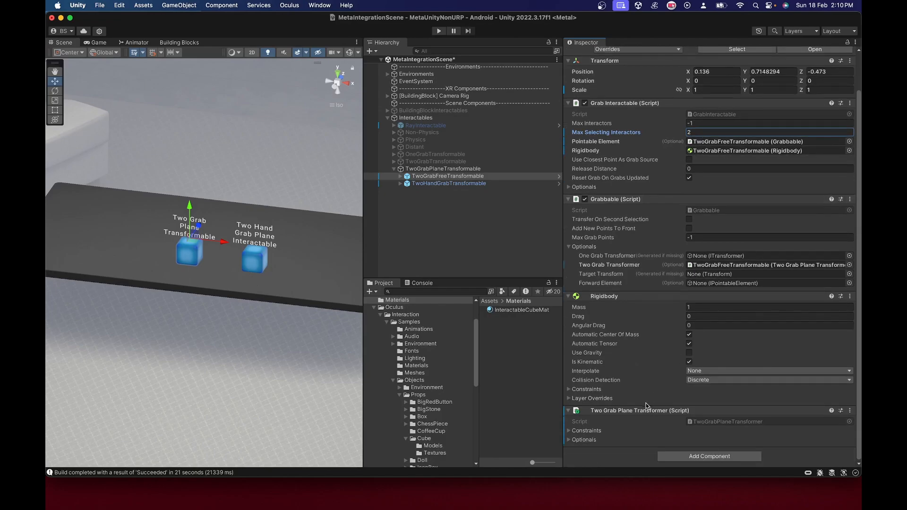
click(568, 430)
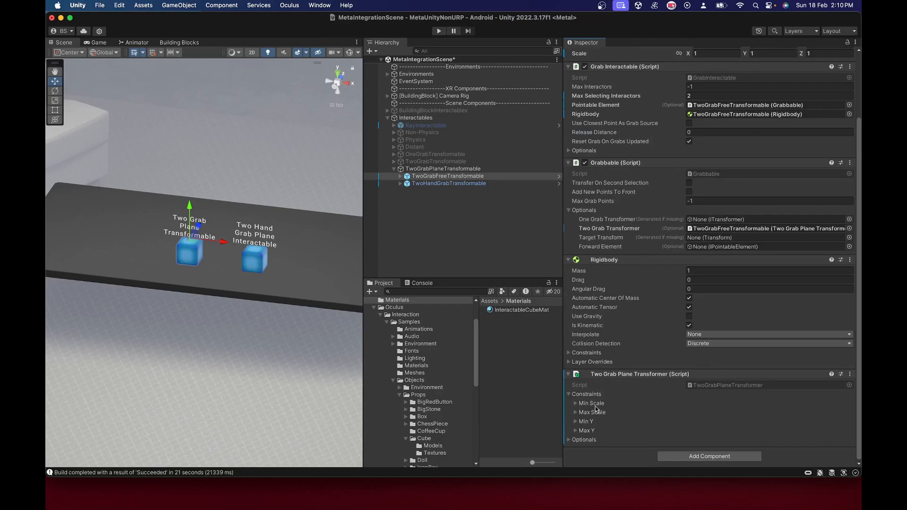
click(568, 440)
click(568, 394)
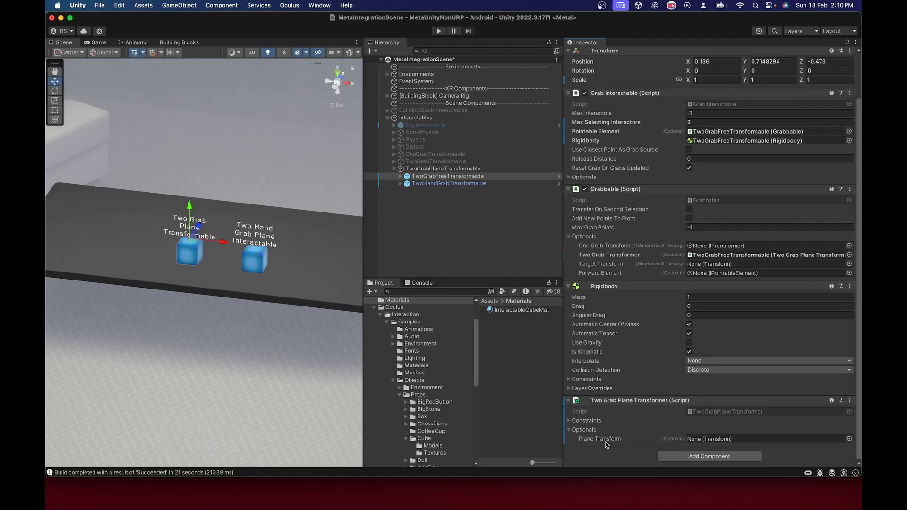
click(569, 430)
click(568, 431)
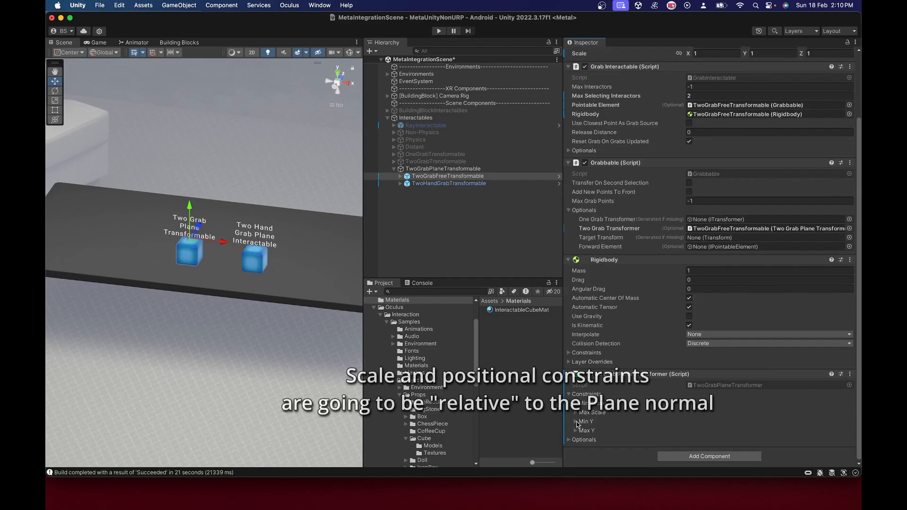
click(575, 422)
click(575, 431)
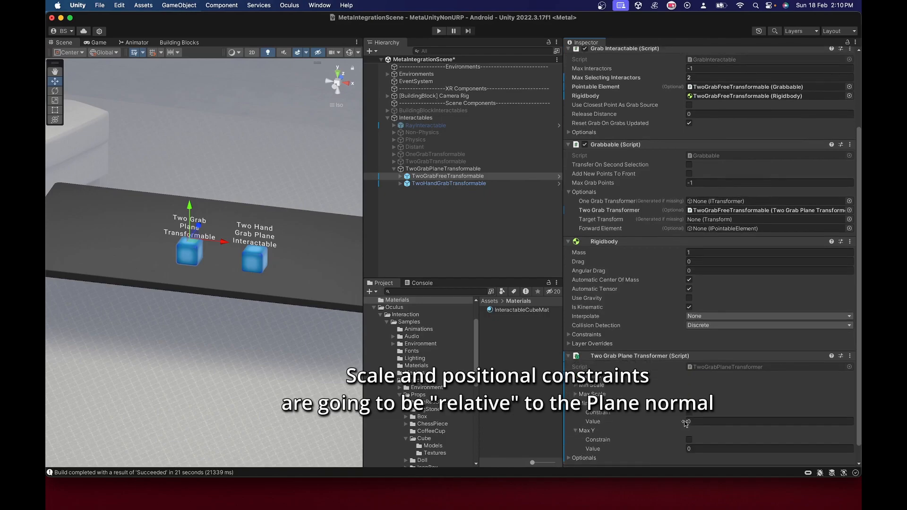
mouse_move(190, 208)
mouse_down()
mouse_move(190, 173)
mouse_move(189, 205)
mouse_up()
click(575, 403)
click(575, 394)
click(576, 385)
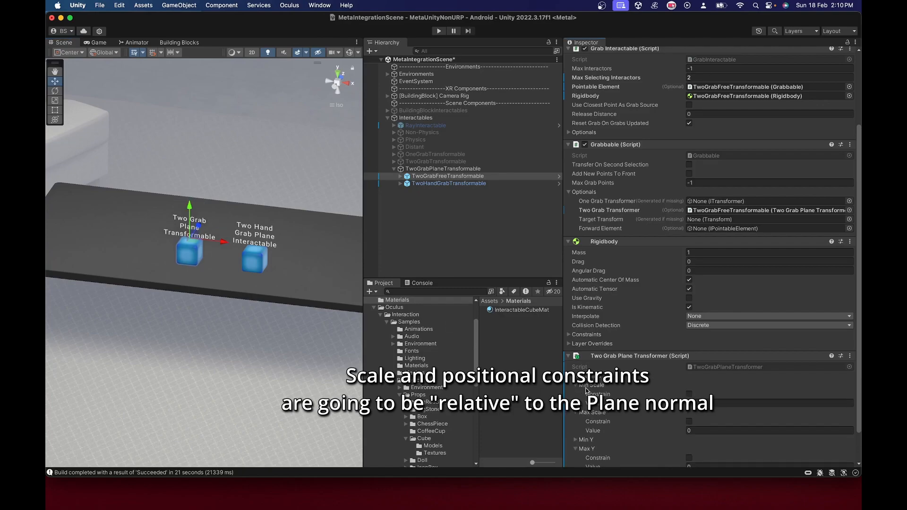
scroll(645, 412, down, 3)
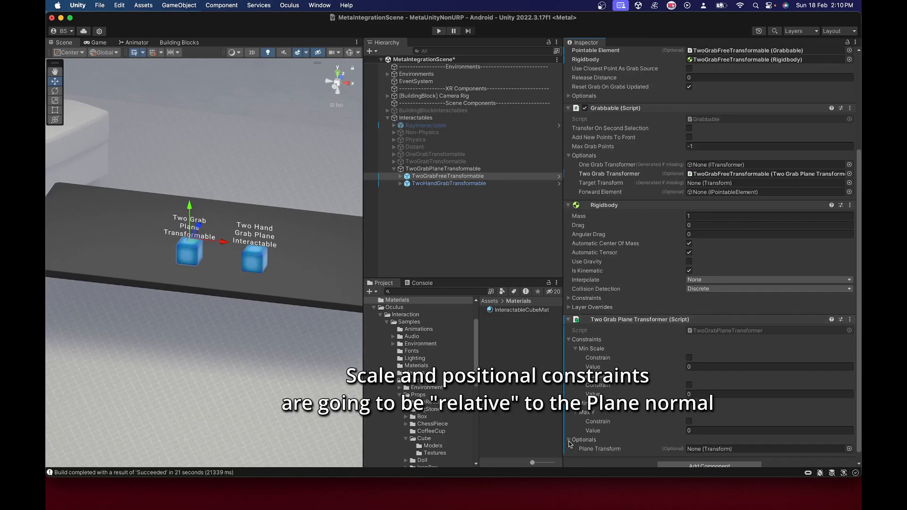
click(569, 440)
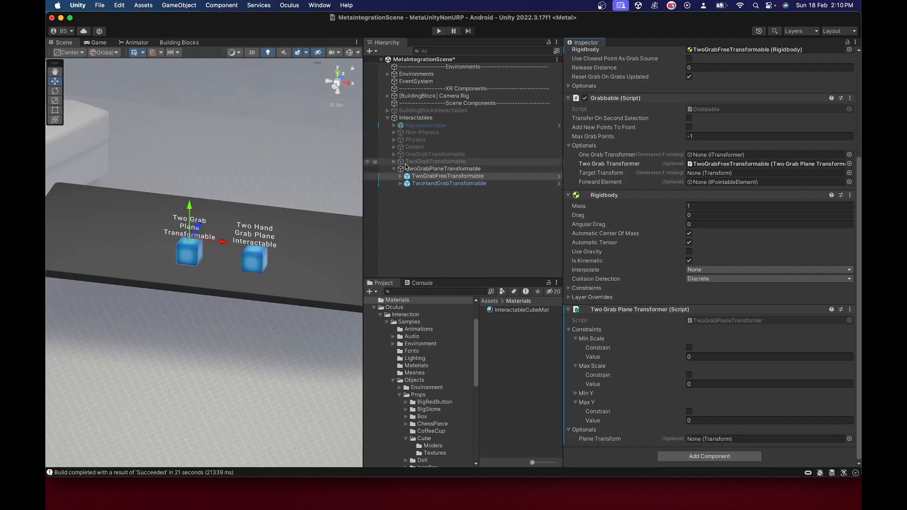
Create a 3D plane as a child of TwoGrabPlaneTransformable and raise it to about Y 0.66.
right_click(435, 168)
mouse_move(451, 308)
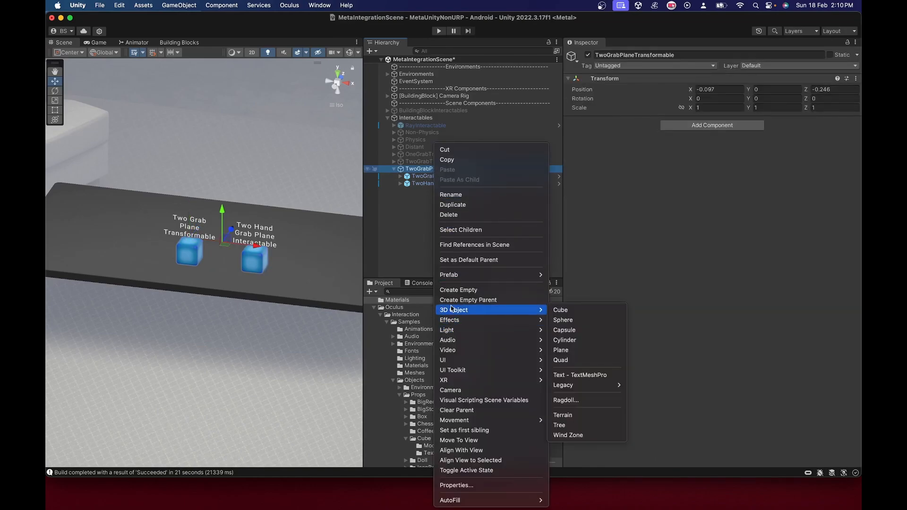
click(575, 351)
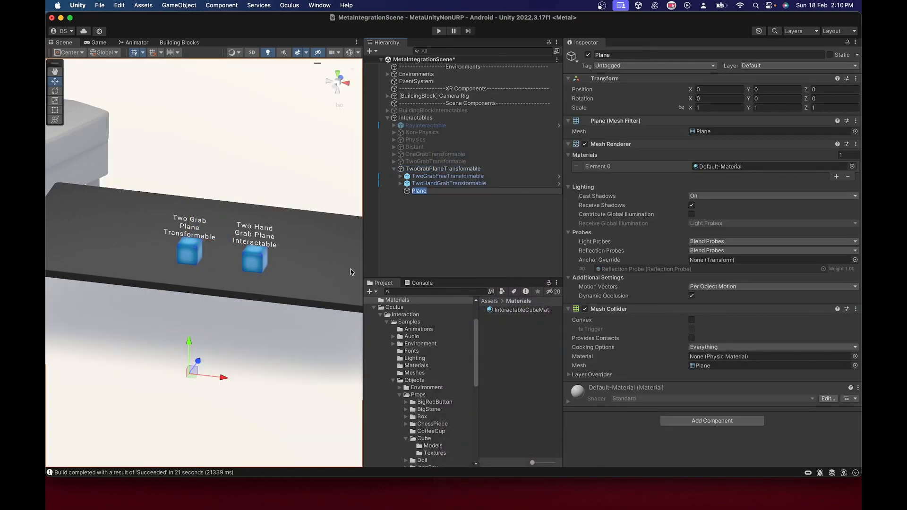
drag(193, 359, 209, 181)
View the scene from the top and set the plane's scale to 0.1 on X, Y and Z.
click(337, 74)
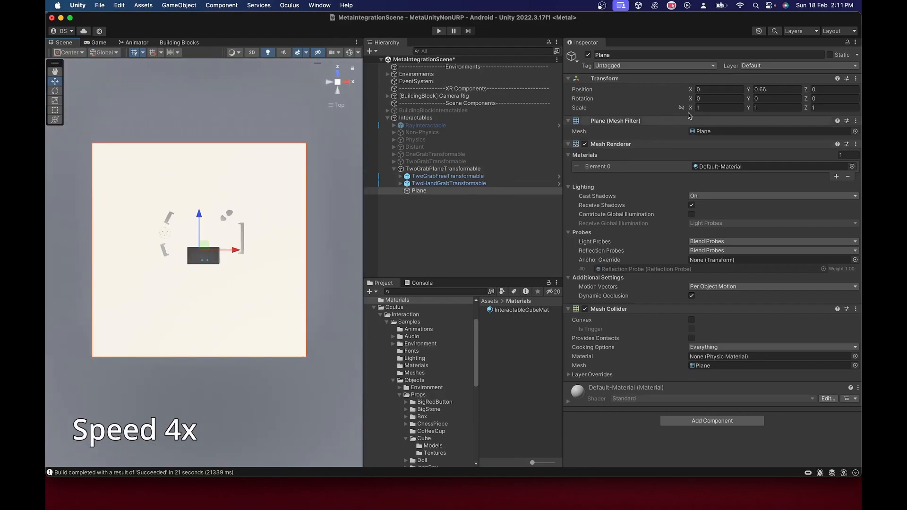
click(718, 108)
text(0.1)
key(Tab)
text(0.1)
key(Tab)
text(0.1)
Move the plane toward the cubes and shrink it to a scale of about 0.017, 0.037, 0.017.
scroll(185, 239, up, 10)
drag(185, 196, 194, 272)
key(r)
key(super+z)
key(w)
drag(241, 250, 243, 251)
key(r)
drag(207, 218, 191, 156)
Fine-tune the small plane's position at the cube on the table and save the scene.
scroll(210, 261, up, 8)
key(w)
drag(223, 242, 224, 237)
drag(248, 267, 268, 255)
key(r)
key(w)
drag(185, 237, 185, 235)
key(super+s)
Rename the plane as TwoGrabPlane.
click(423, 192)
key(Left)
text(TwoGrab)
key(Return)
Duplicate TwoGrabPlane so each cube has a plane, tilt the Two Hand Grab cube's plane to X rotation -60, and save the scene.
key(super+d)
drag(219, 271, 97, 279)
click(709, 98)
text(-60)
scroll(248, 274, up, 3)
drag(328, 280, 317, 282)
alt+drag(245, 293, 416, 322)
key(super+s)
Disable the Mesh Collider and Mesh Renderer on both TwoGrabPlane objects and save the scene.
click(430, 190)
shift+click(434, 198)
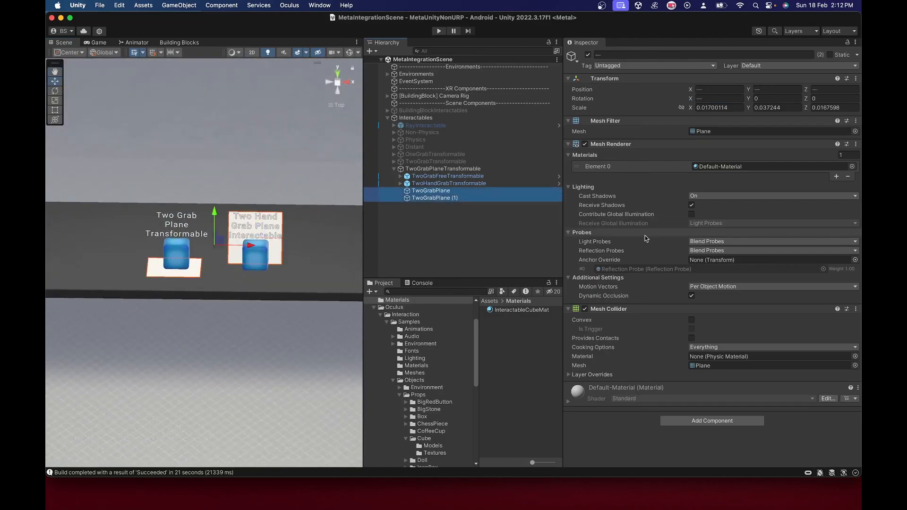
click(585, 309)
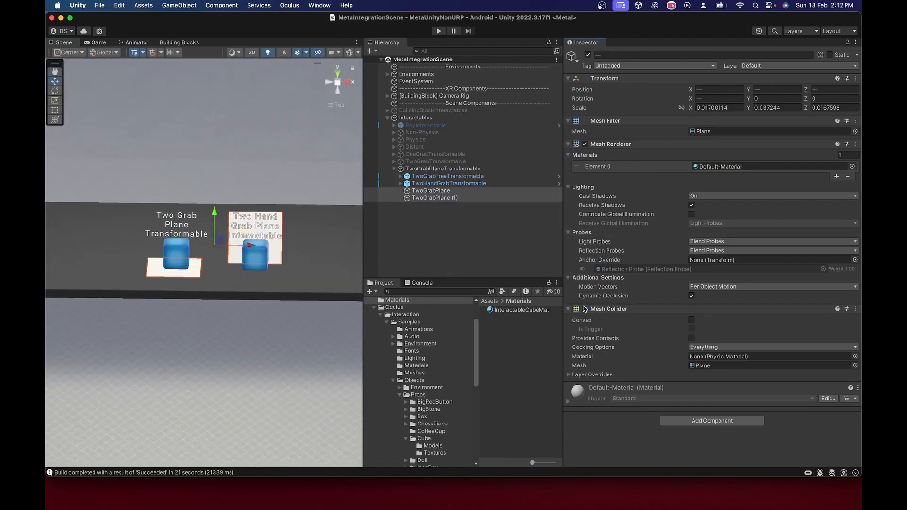
click(585, 144)
key(super+s)
Assign TwoGrabPlane as the Plane Transform of TwoGrabFreeTransformable's Two Grab Plane Transformer.
click(431, 176)
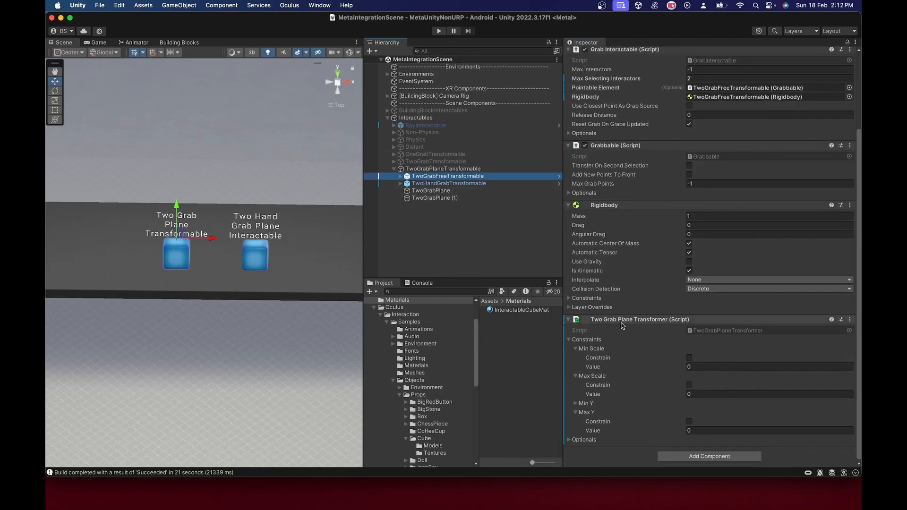
click(570, 441)
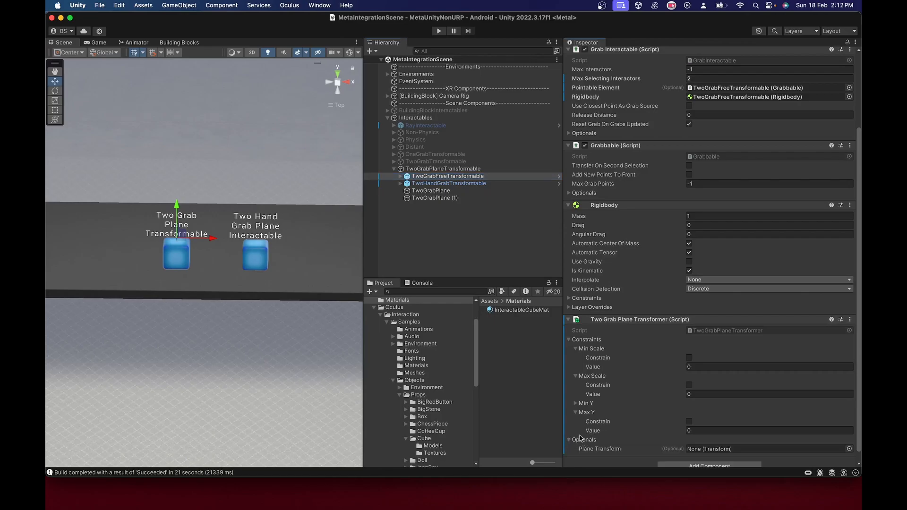
scroll(595, 427, down, 1)
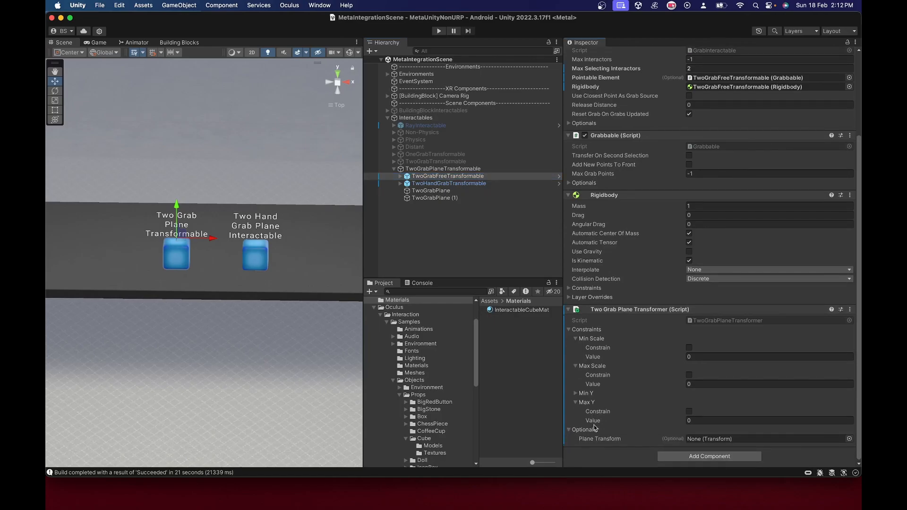
click(575, 394)
scroll(581, 385, down, 2)
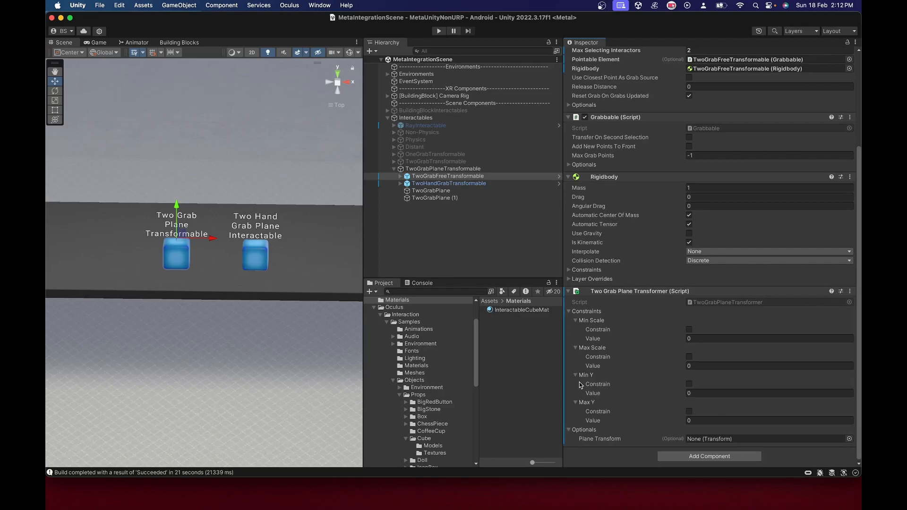
drag(432, 193, 710, 438)
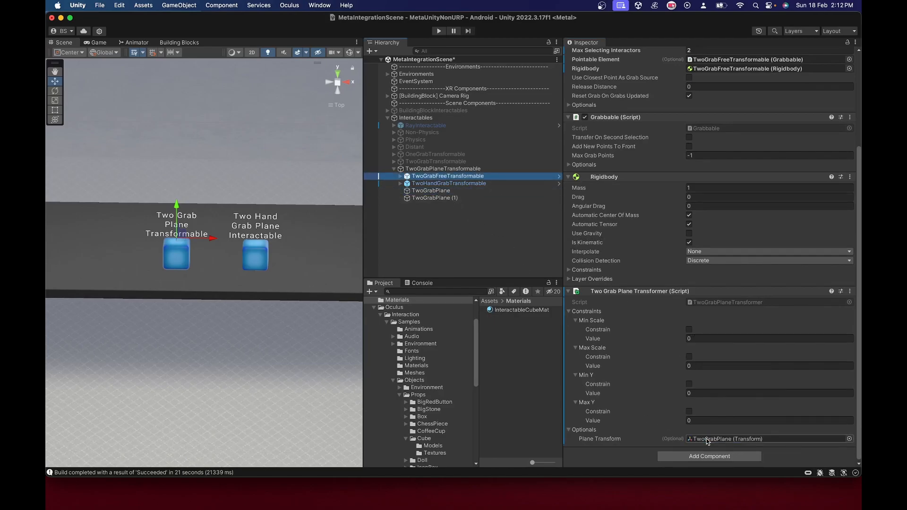
Check which plane is assigned as the Plane Transform in TwoGrabFreeTransformable's Two Grab Plane Transformer.
click(441, 184)
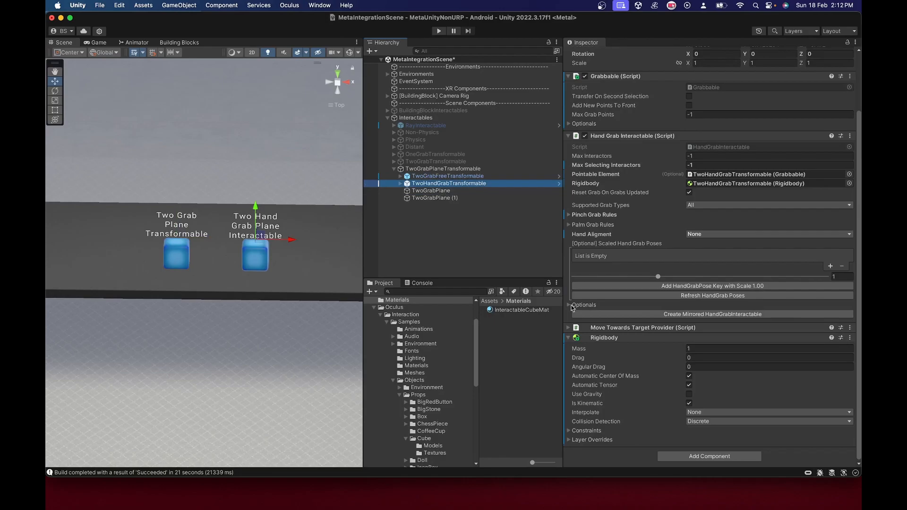
click(683, 456)
click(447, 176)
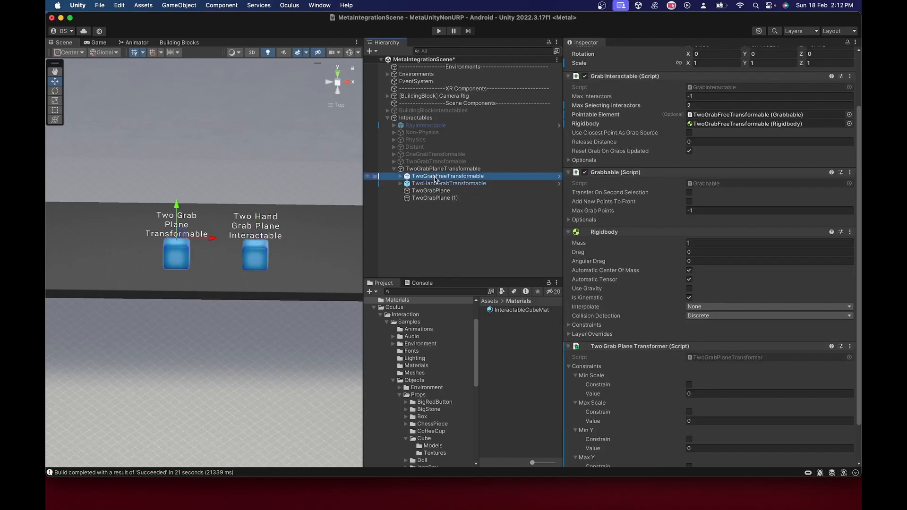
scroll(651, 304, down, 3)
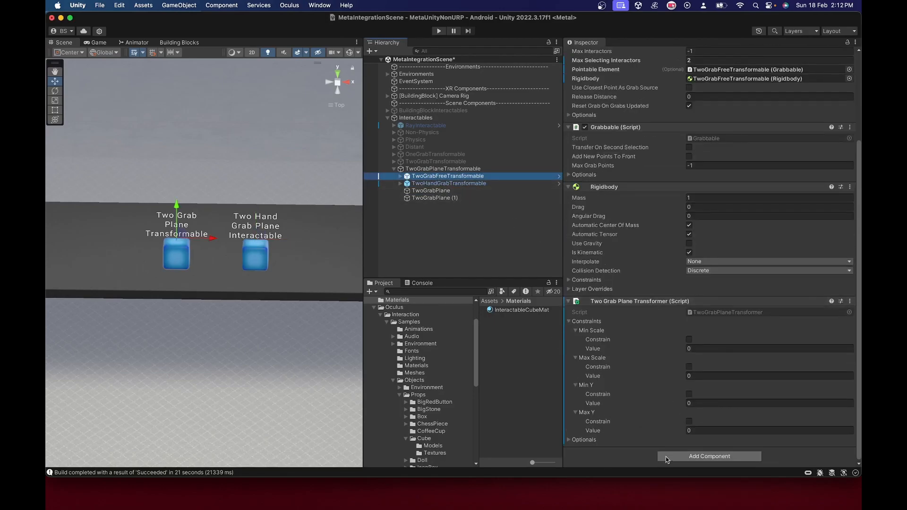
click(568, 439)
scroll(708, 444, down, 1)
click(727, 438)
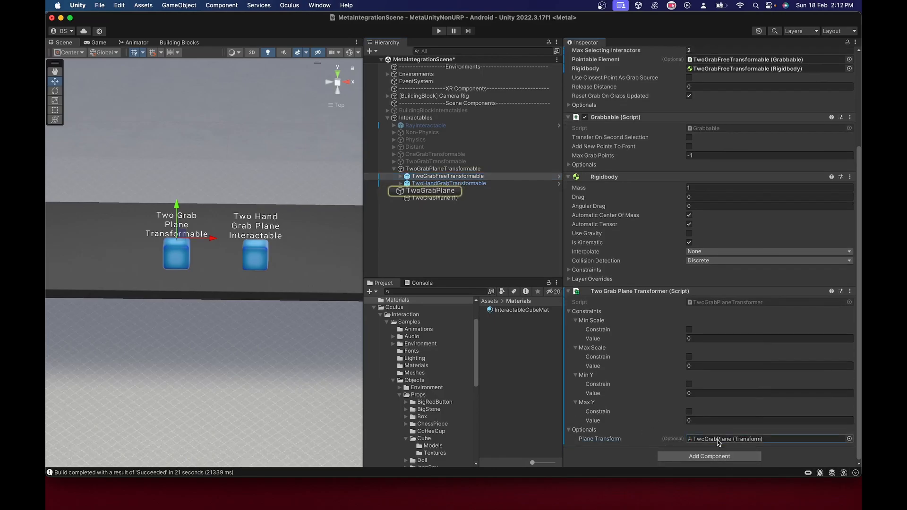
Rename the duplicated plane, TwoGrabPlane (1), as TwoHandGrabPlane.
click(456, 198)
click(456, 199)
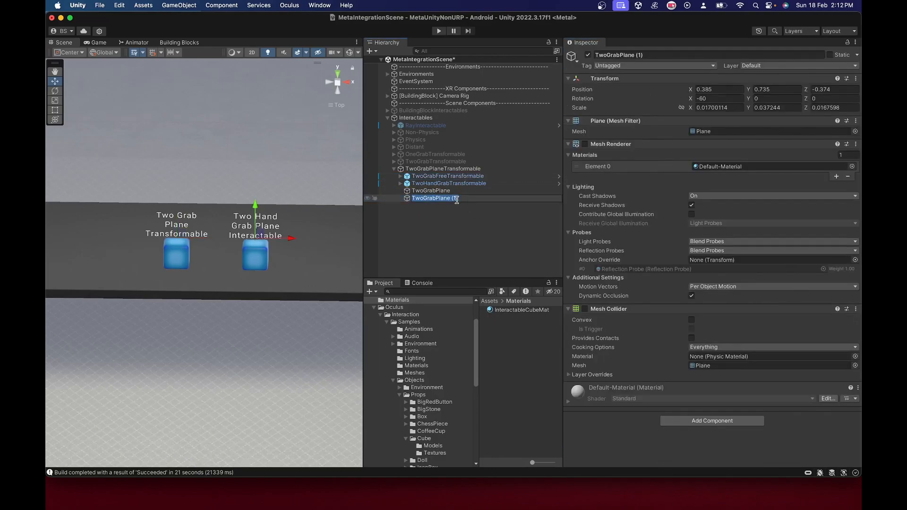
text(Hand)
key(Return)
key(Return)
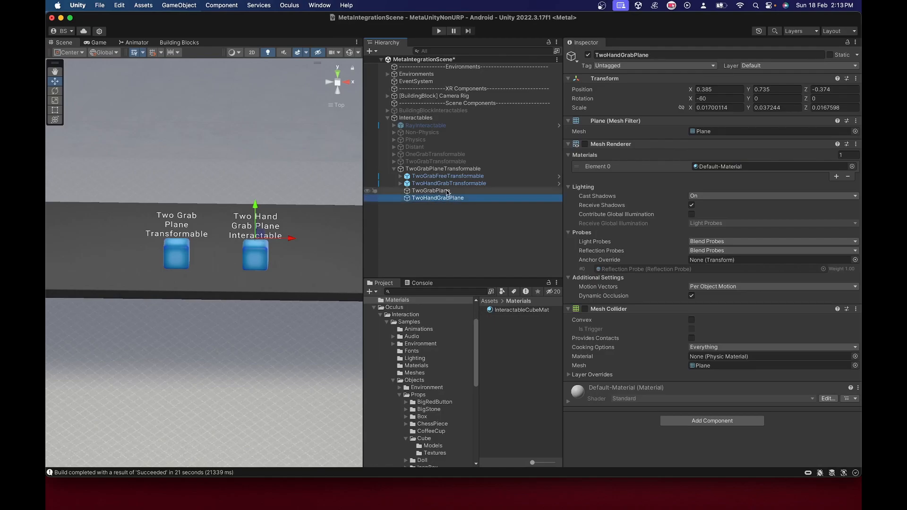
Enable the Min Scale and Max Scale constraints in TwoGrabFreeTransformable's Two Grab Plane Transformer.
click(438, 177)
scroll(684, 374, down, 5)
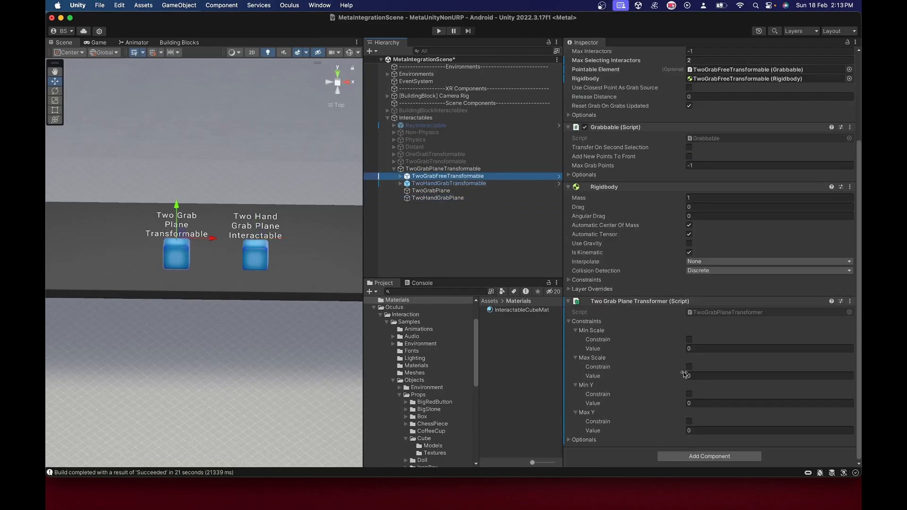
click(689, 340)
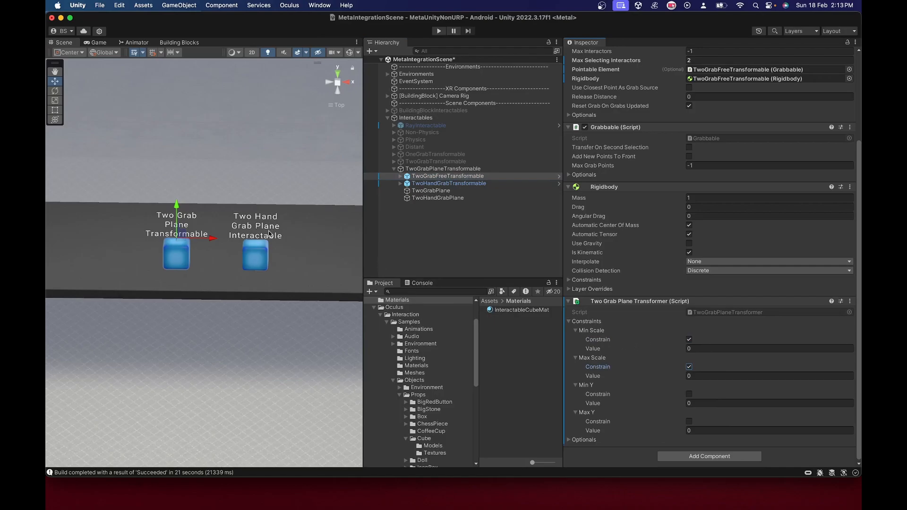
Re-enable the Mesh Renderer on TwoGrabPlane and dismiss the storage notification.
click(527, 192)
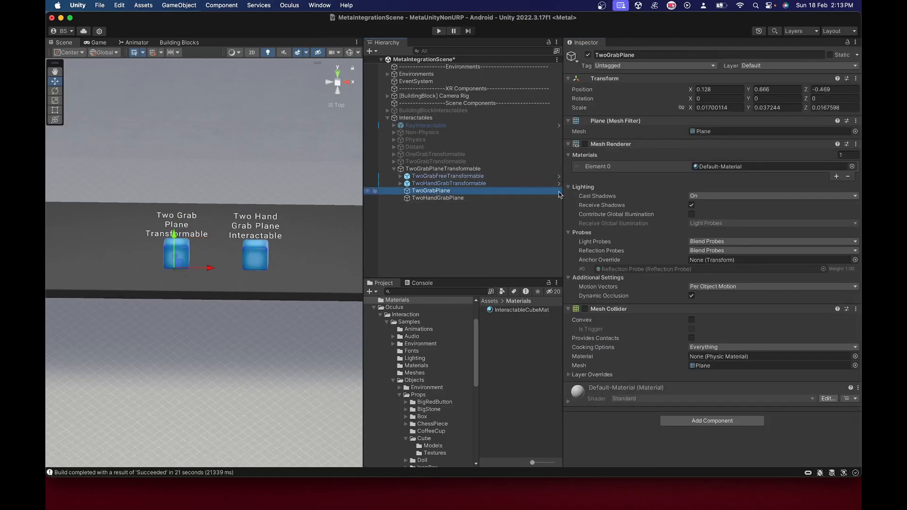
click(585, 144)
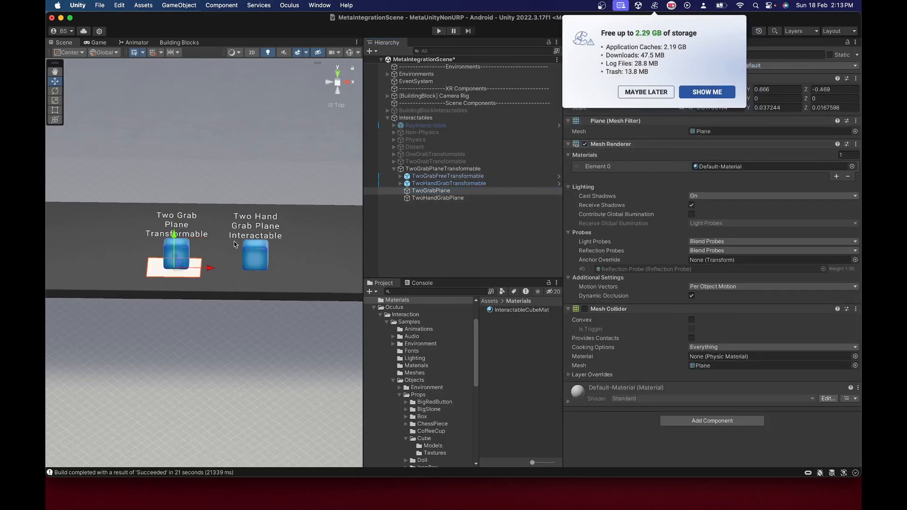
click(632, 91)
click(737, 107)
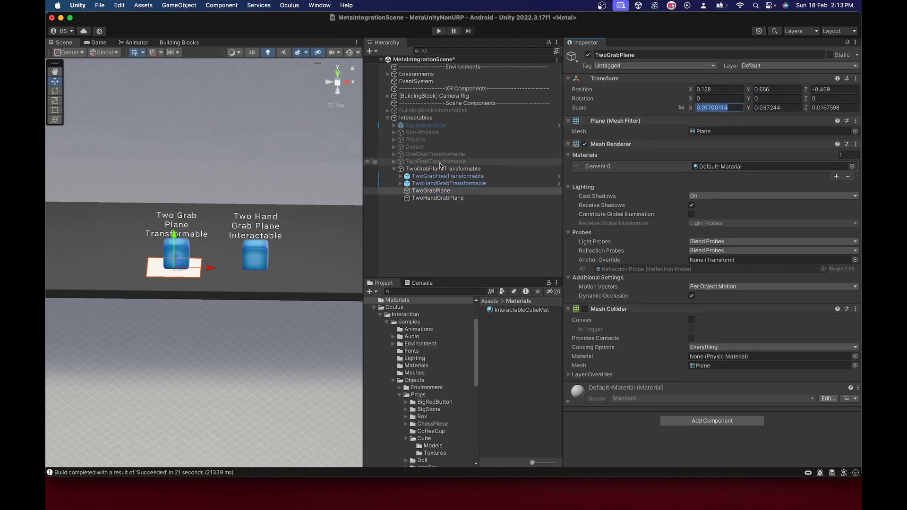
Try an X scale of 1.5 on TwoGrabFreeTransformable and restore the X scale to 1.
click(444, 176)
click(720, 131)
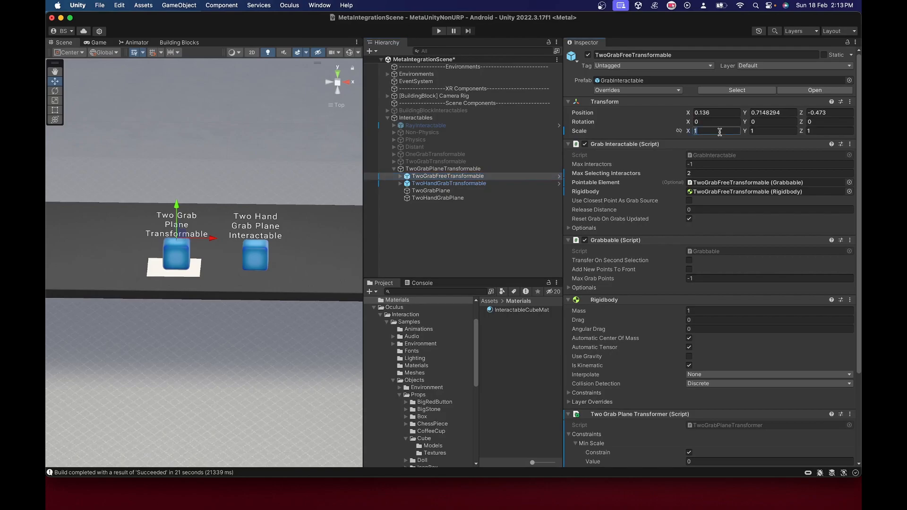
text(.5)
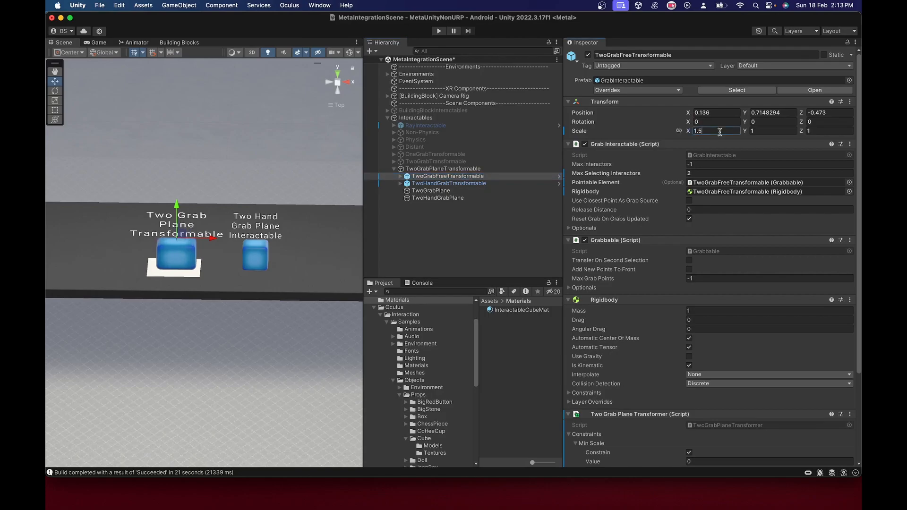
key(BackSpace)
key(BackSpace)
key(BackSpace)
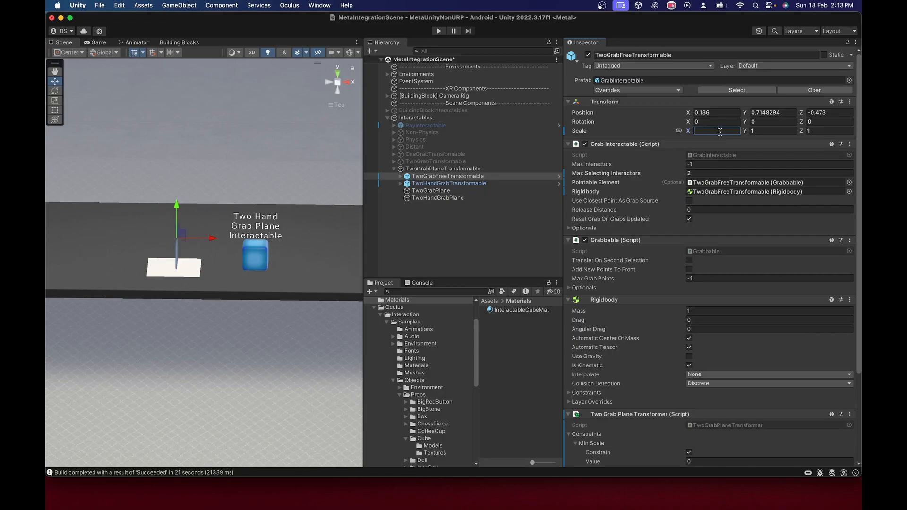
text(2)
key(BackSpace)
text(1)
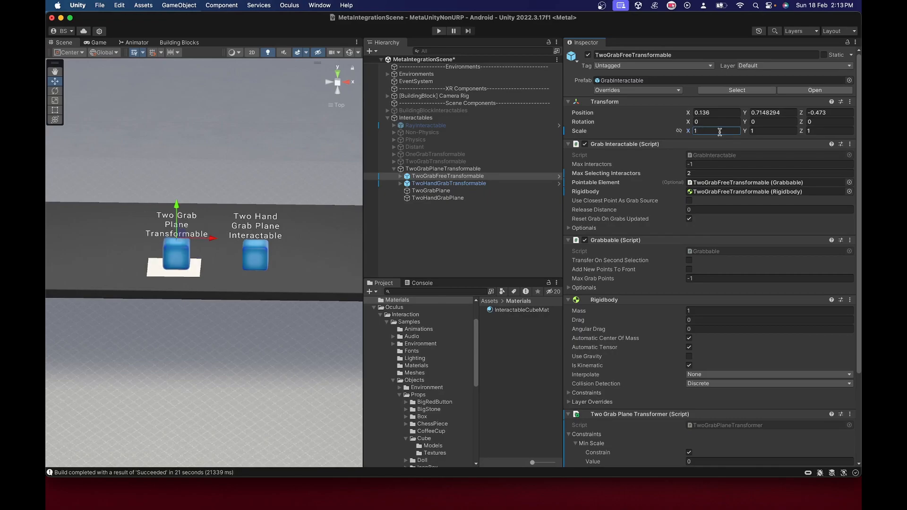
Set the transformer's Min Scale value to 0.5 and its Max Scale value to 1.5.
scroll(732, 245, down, 5)
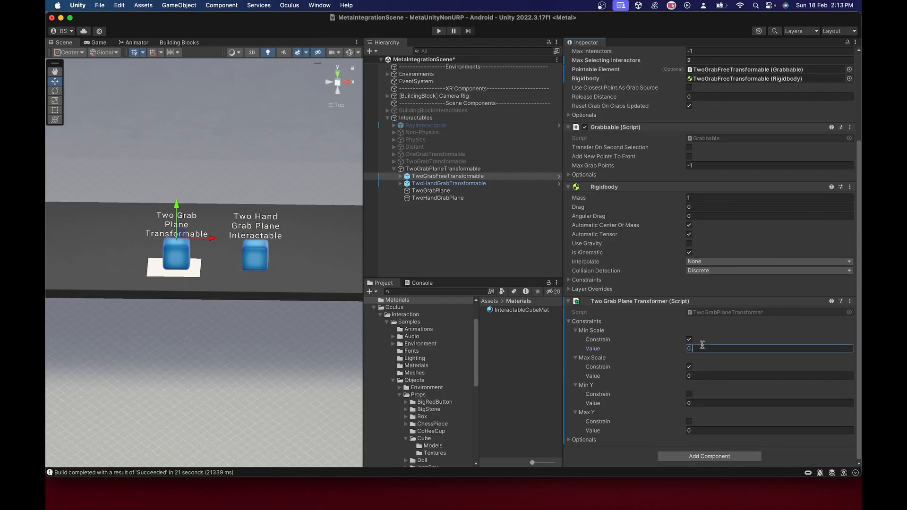
click(707, 376)
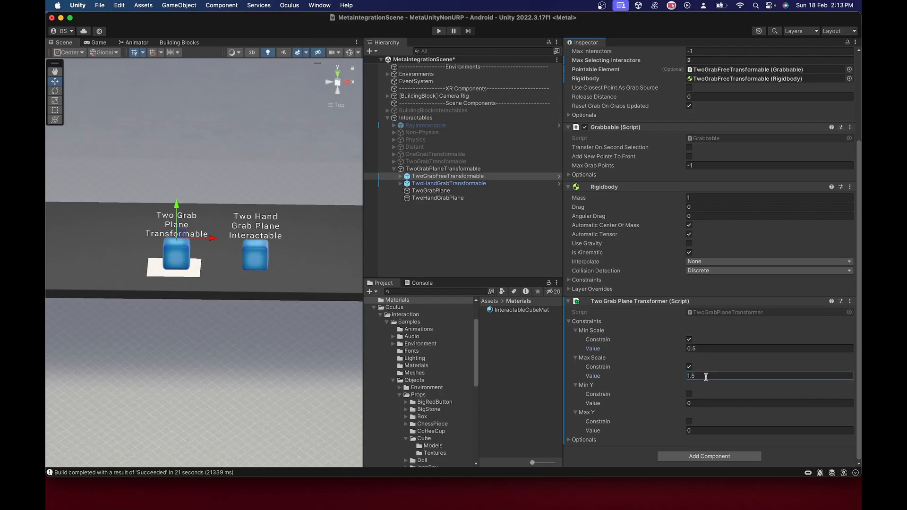
Enable the Min Y and Max Y constraints and set Min Y to the cube's current Y position, 0.7148294.
click(688, 394)
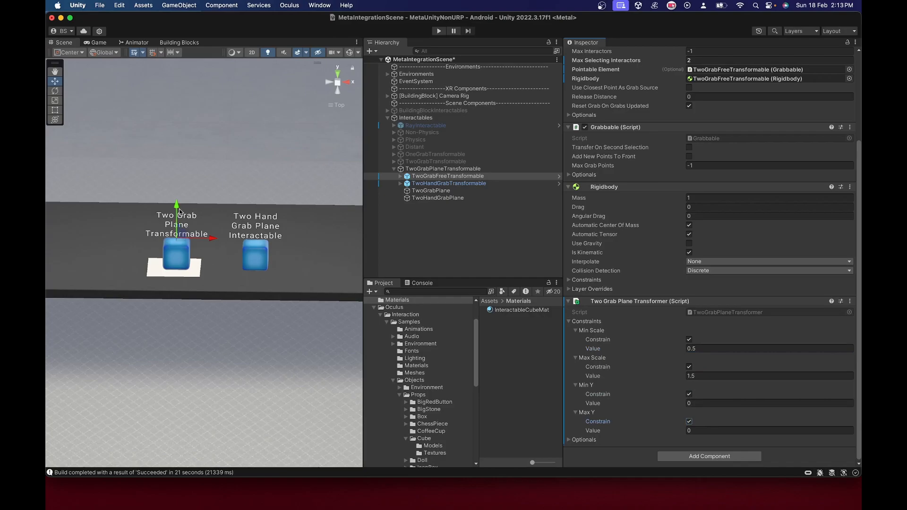
drag(177, 206, 177, 195)
key(super+z)
scroll(704, 352, up, 5)
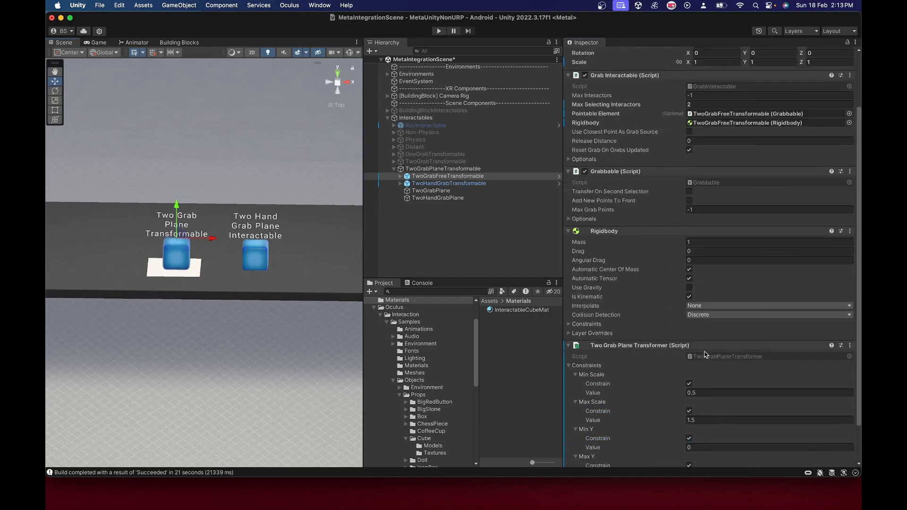
scroll(738, 256, down, 3)
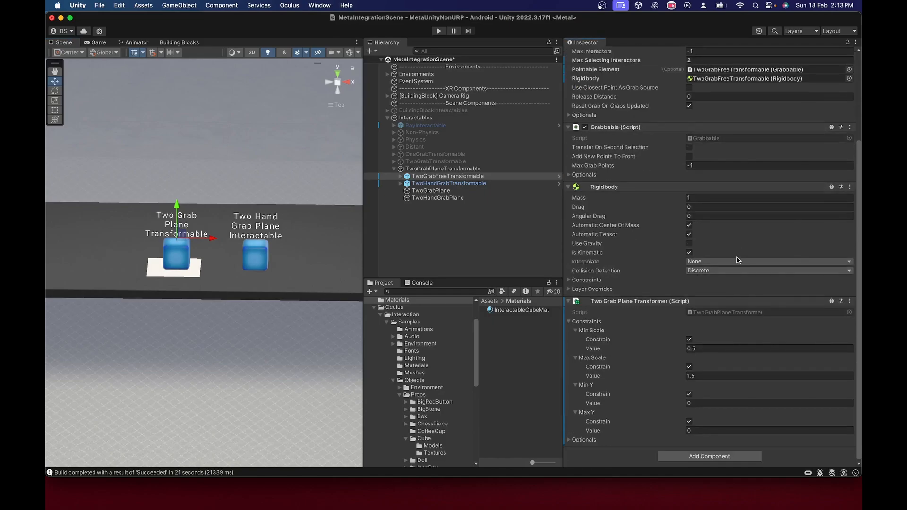
click(699, 402)
text(0.7148294)
key(Tab)
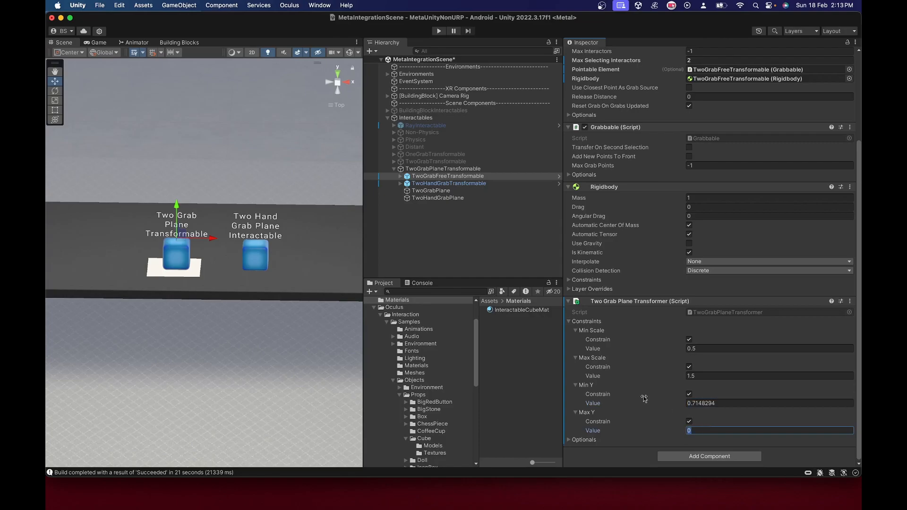
Raise the TwoGrabFreeTransformable cube to Y position 0.827 and enter 0.827 as the Max Y value.
scroll(694, 242, up, 3)
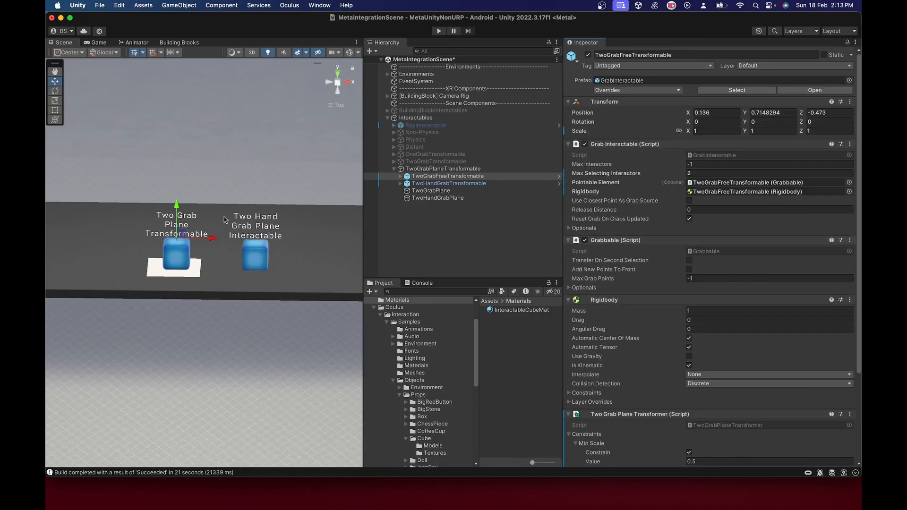
drag(176, 208, 178, 175)
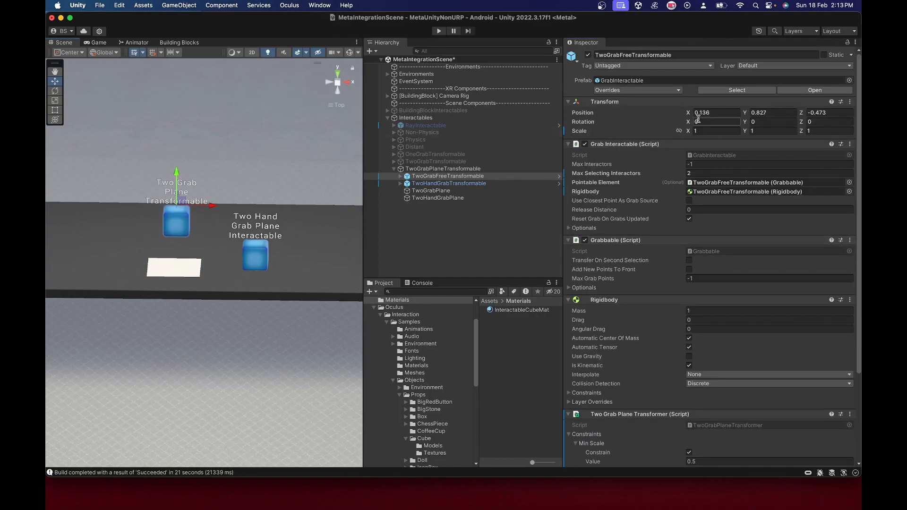
scroll(728, 425, down, 3)
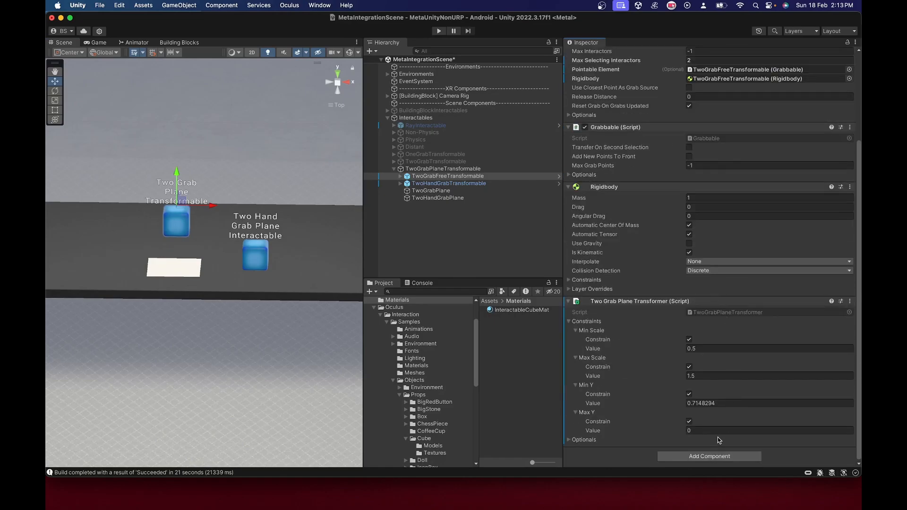
click(716, 430)
text(0.827)
Set the cube's Y position back to the Min Y value, 0.7148294, and save the scene.
click(729, 403)
key(super+c)
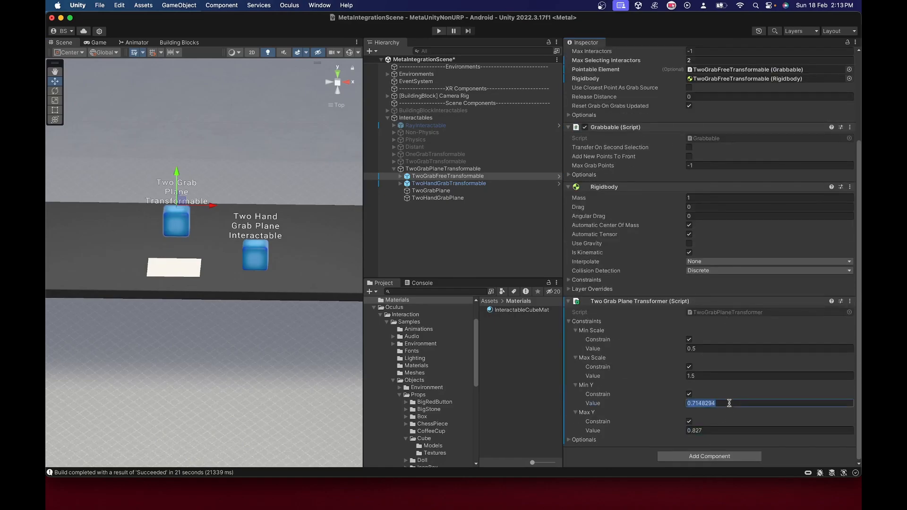
scroll(739, 283, up, 3)
click(773, 112)
key(super+v)
key(super+s)
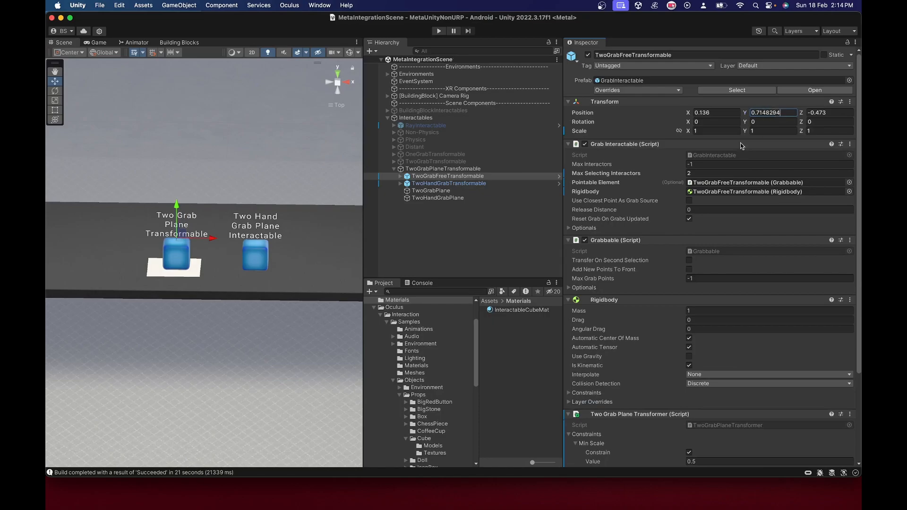
Review the constraint values and optional plane reference of TwoGrabFreeTransformable's Two Grab Plane Transformer.
scroll(723, 225, down, 3)
click(570, 440)
scroll(707, 443, down, 1)
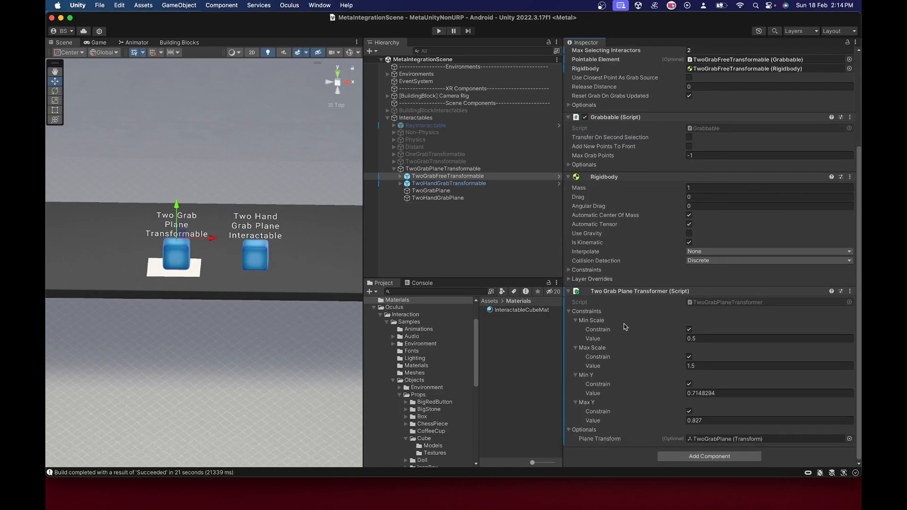
Add a Two Grab Plane Transformer component to TwoHandGrabTransformable and expand its optional settings.
click(438, 185)
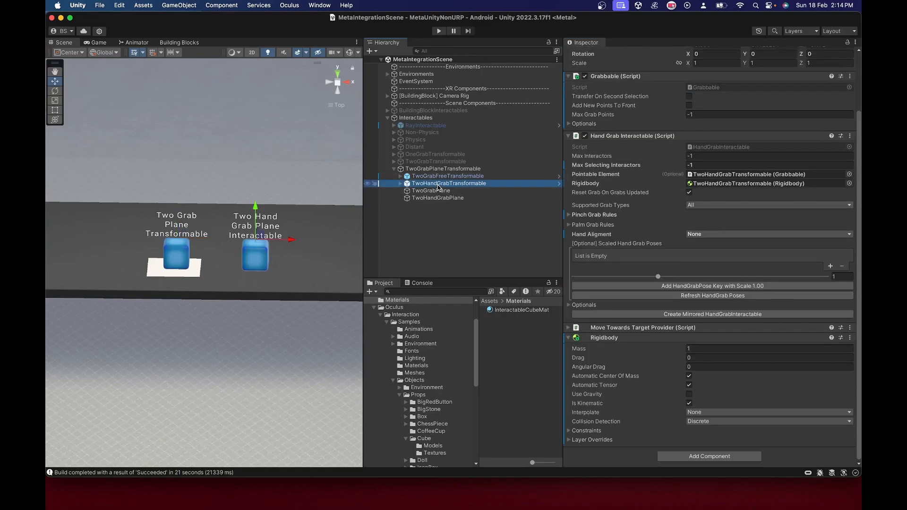
click(693, 456)
click(694, 402)
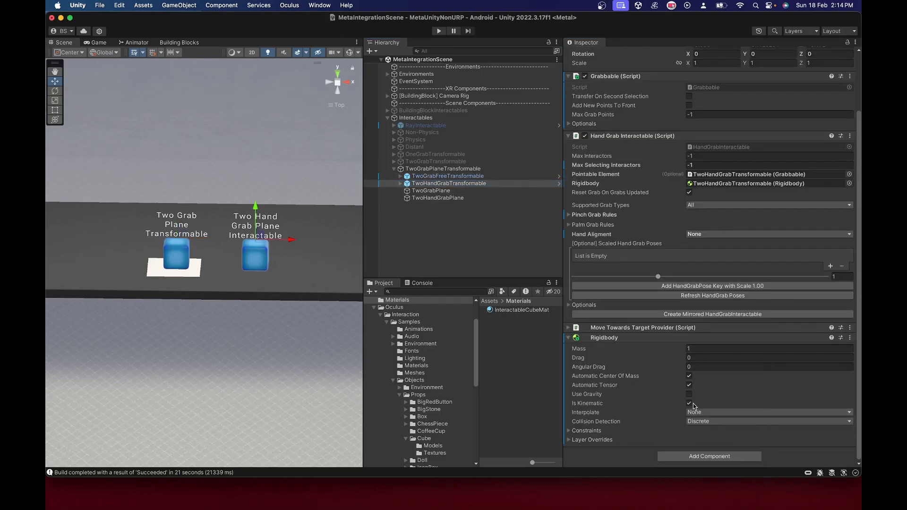
click(570, 442)
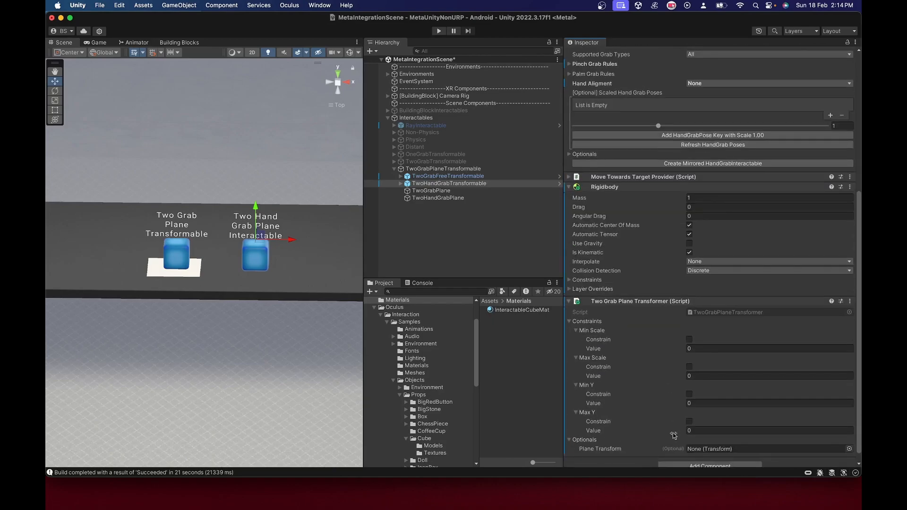
Assign TwoHandGrabPlane as TwoHandGrabTransformable's Plane Transform and set its Two Grab Plane Transformer as the Grabbable's Two Grab Transformer.
scroll(673, 434, down, 1)
drag(430, 199, 720, 439)
scroll(586, 170, up, 10)
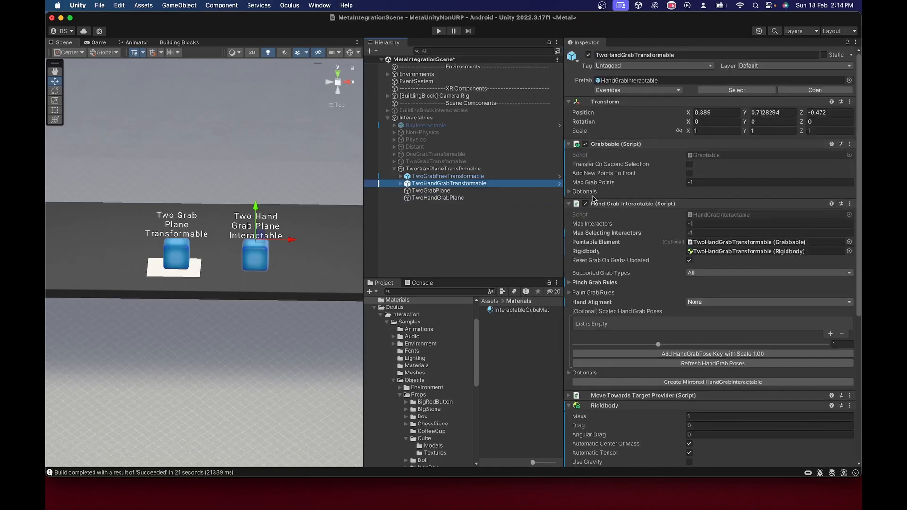
click(569, 204)
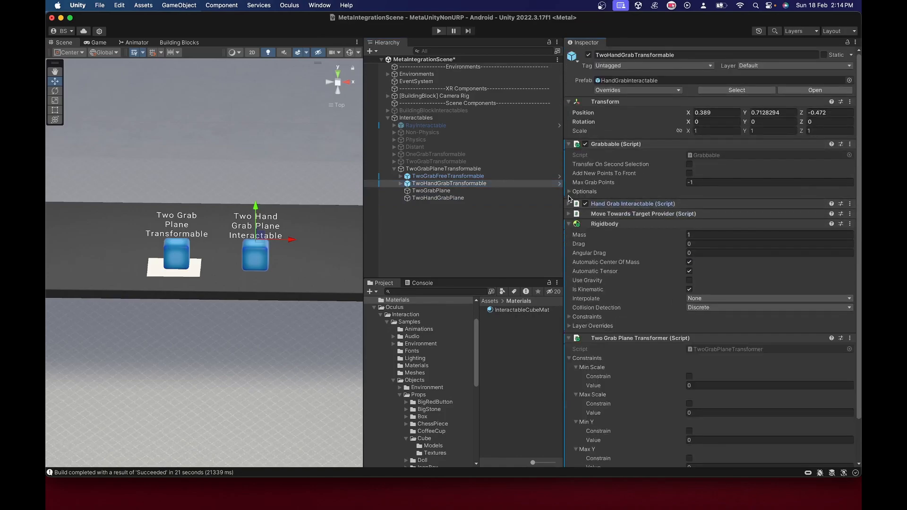
click(569, 191)
scroll(690, 234, down, 1)
drag(618, 353, 717, 188)
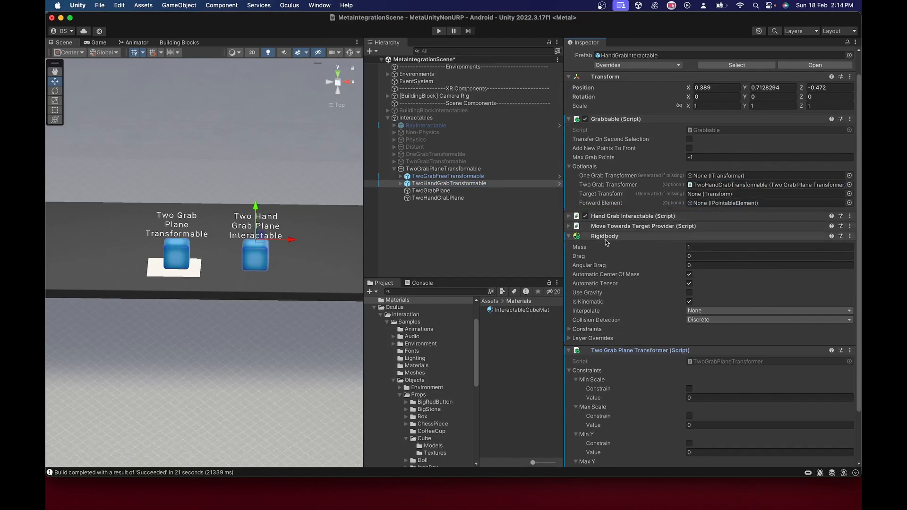
Set Max Selecting Interactors to 2 on TwoHandGrabTransformable's Hand Grab Interactable and save the scene.
click(569, 216)
scroll(602, 254, down, 6)
click(703, 102)
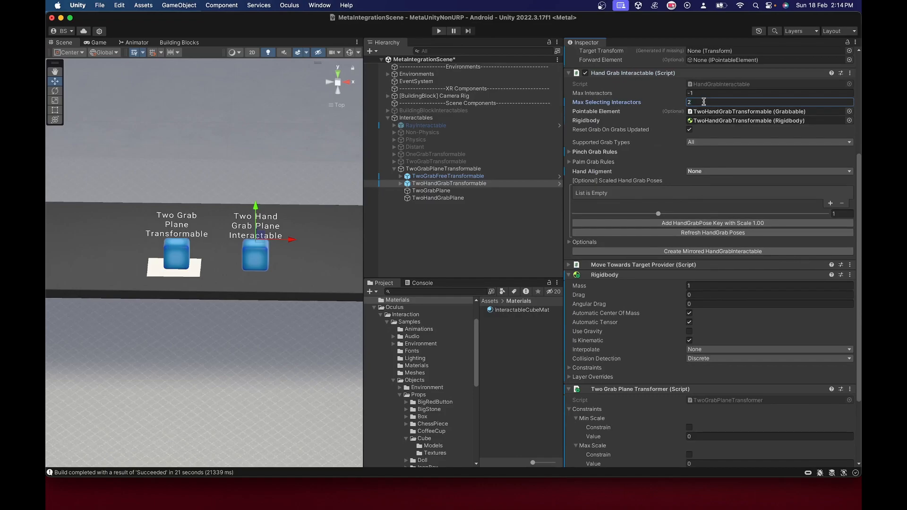
text(2)
scroll(702, 102, up, 2)
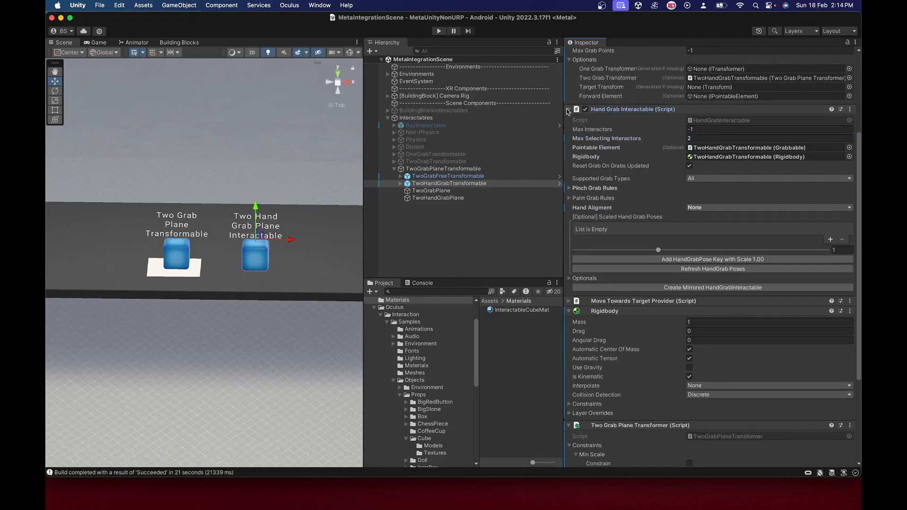
click(569, 108)
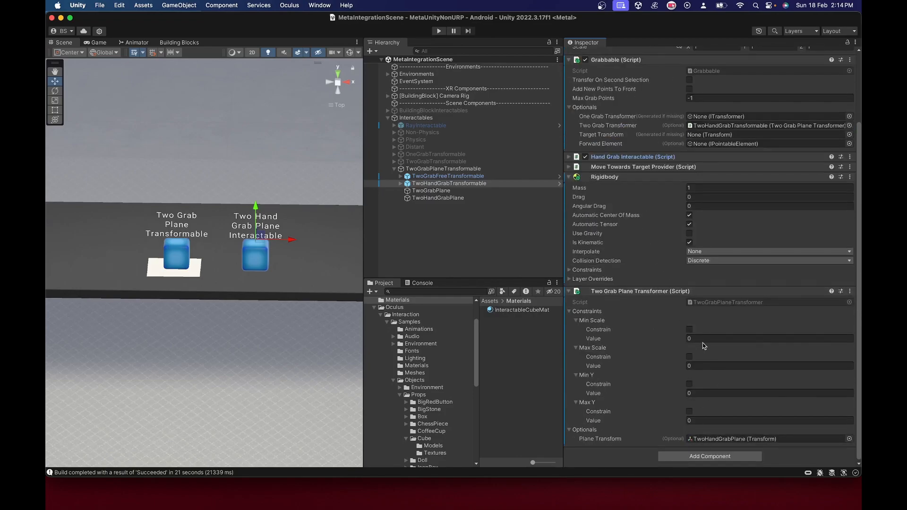
Constrain the Two Grab Plane Transformer's scale to a minimum of 0.8 and a maximum of 2.
click(689, 330)
click(689, 357)
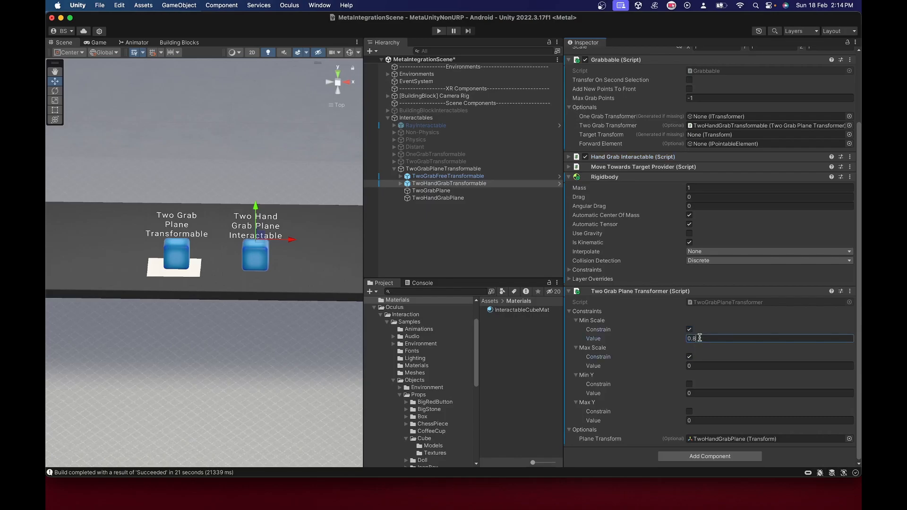
click(698, 364)
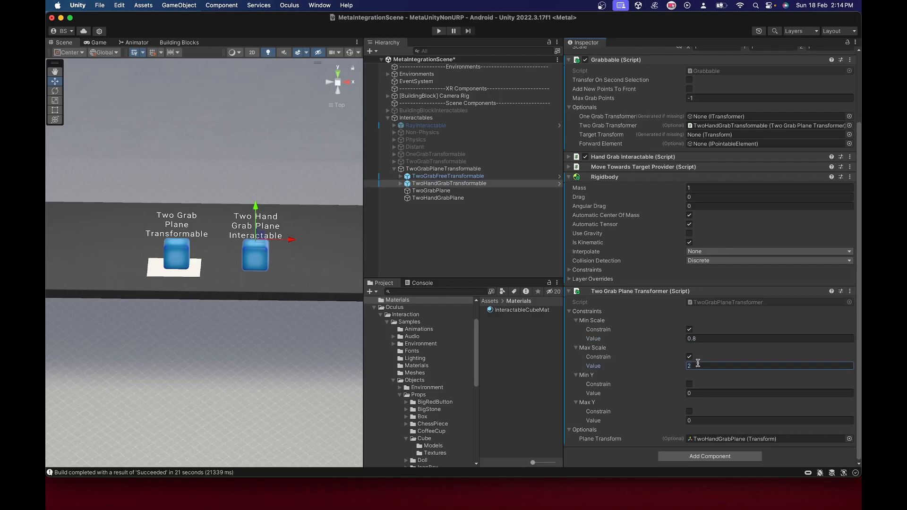
Enable the Min Y and Max Y constraints and enter the cube's Y position, 0.7128294, as the Min Y value.
click(689, 384)
click(690, 412)
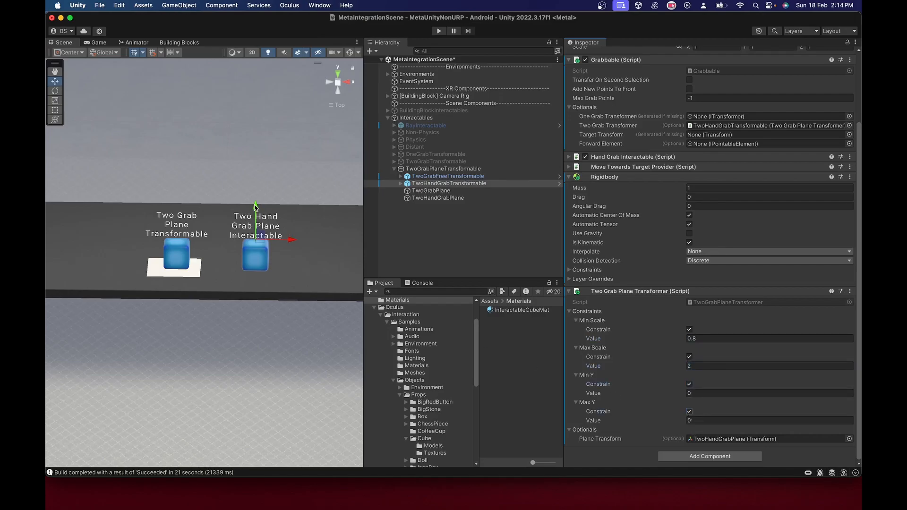
scroll(779, 131, up, 3)
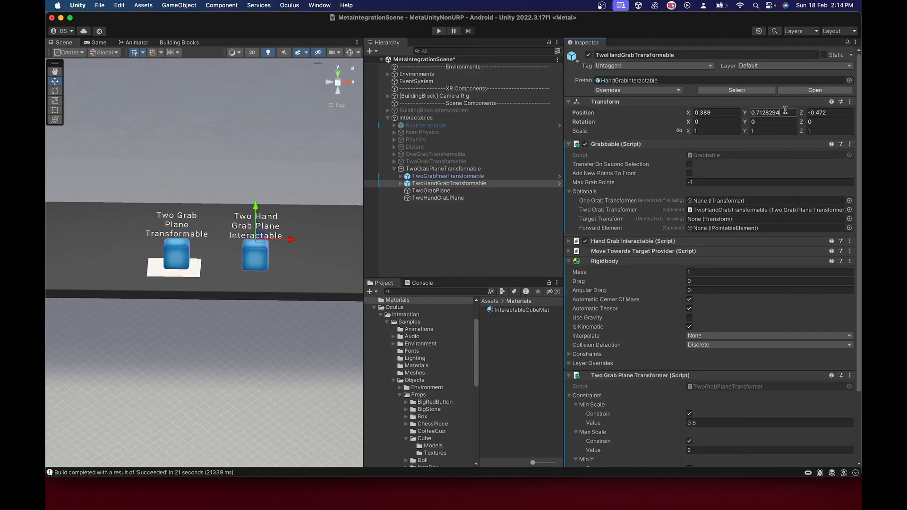
scroll(741, 278, down, 3)
text(0.7136294)
Raise the TwoHandGrabTransformable cube to Y position 0.83 and enter 0.83 as the Max Y value.
drag(254, 206, 255, 173)
scroll(749, 143, up, 3)
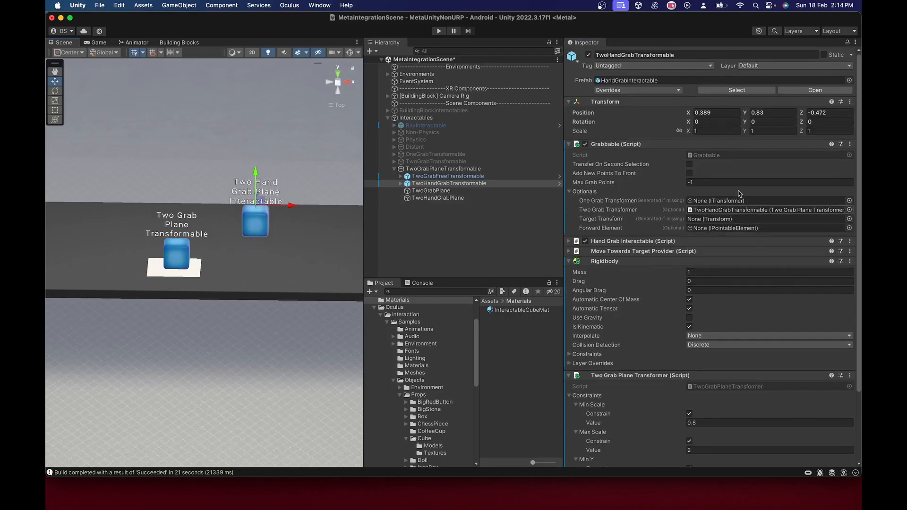
scroll(746, 220, down, 3)
click(701, 420)
text(0.83)
Set the TwoHandGrabTransformable cube's Y position back to the Min Y value, 0.7128294, and save the scene.
click(719, 394)
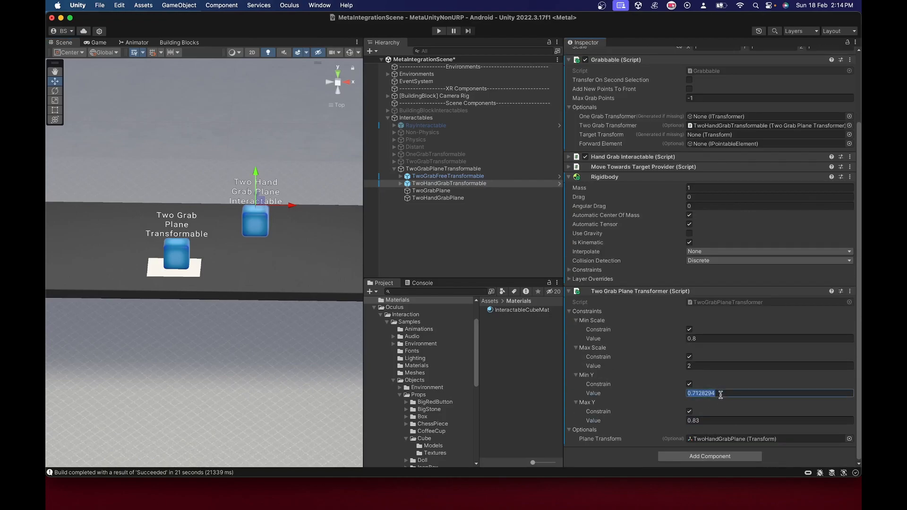
key(super+c)
scroll(718, 367, up, 3)
click(784, 114)
key(super+v)
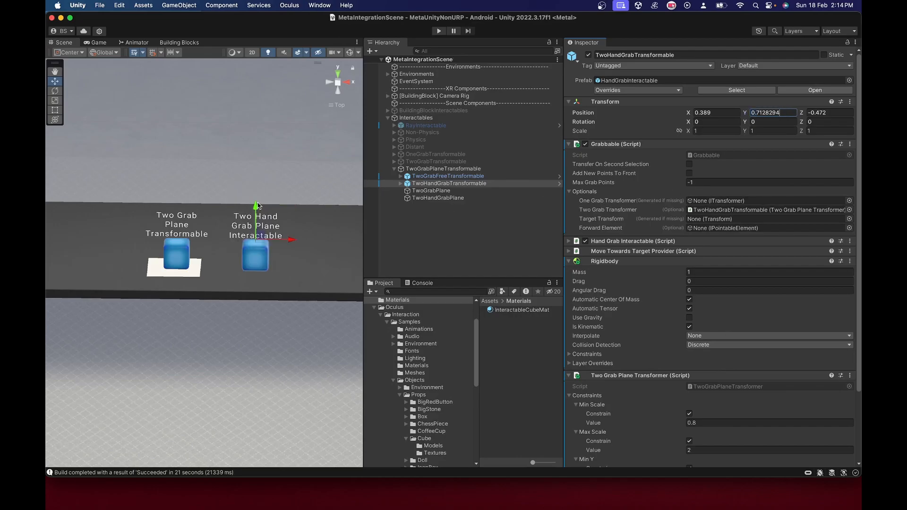
Enable the Mesh Renderer of TwoHandGrabPlane so that the tilted plane shows in the scene.
click(444, 198)
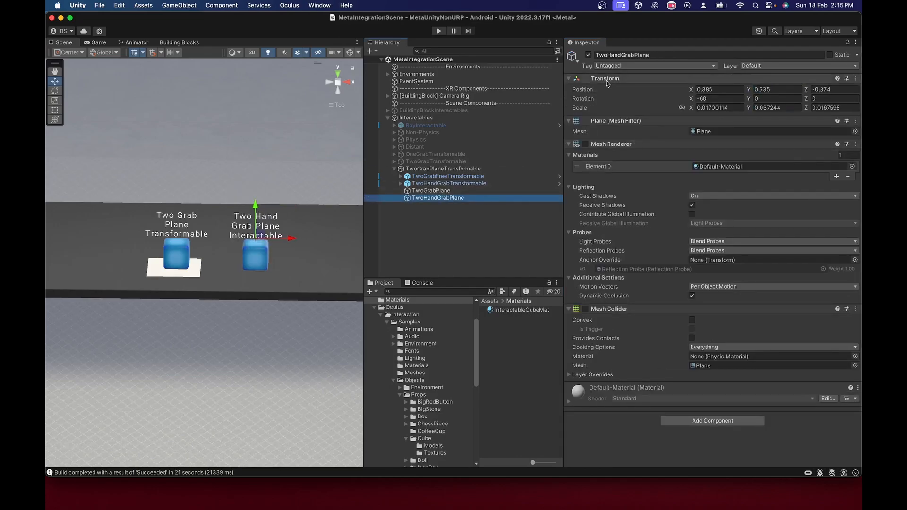
click(585, 144)
scroll(203, 237, up, 3)
alt+drag(203, 222, 511, 305)
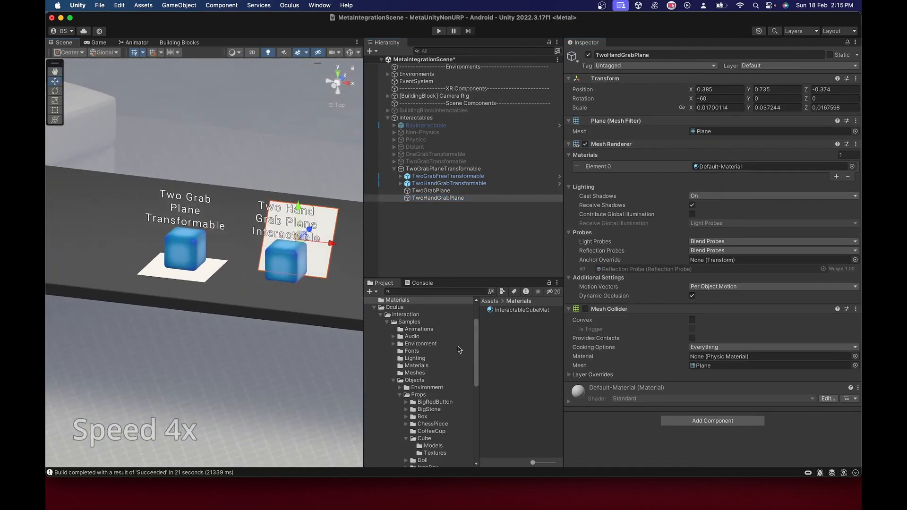
Create a new material named PlaneMaterial in the project's Assets/Materials folder.
scroll(425, 354, up, 3)
click(381, 358)
right_click(517, 369)
mouse_move(531, 218)
click(671, 279)
text(PlaneM)
key(Return)
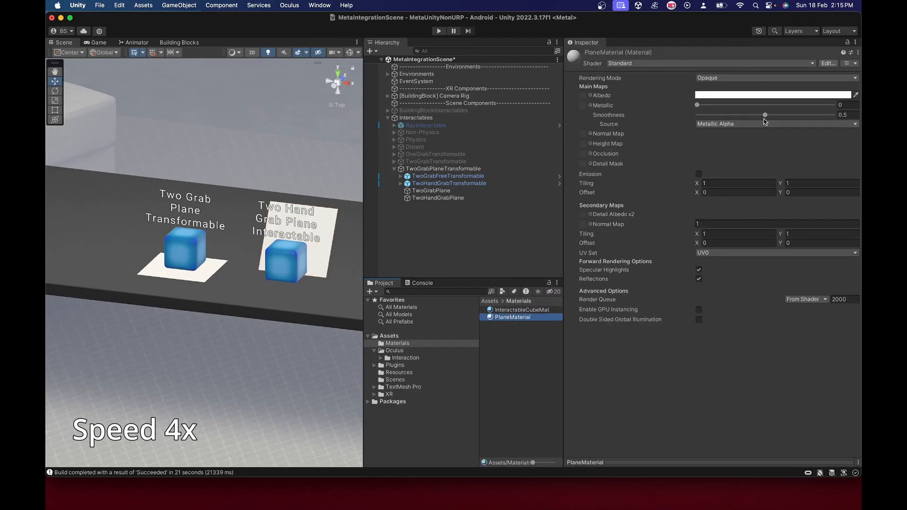
Set PlaneMaterial's smoothness to 0 and give it a light turquoise albedo colour.
drag(764, 115, 695, 115)
click(718, 95)
mouse_move(746, 156)
mouse_down()
mouse_move(732, 168)
mouse_move(730, 155)
mouse_up()
click(727, 158)
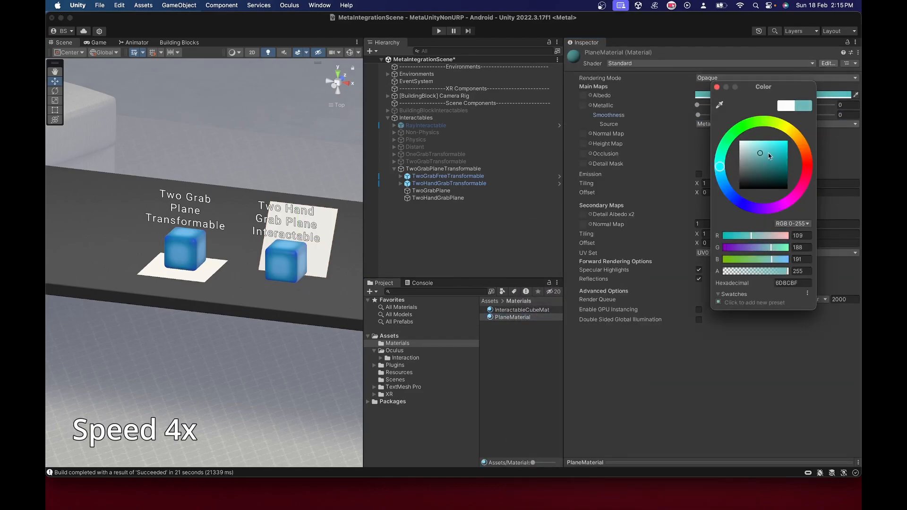
click(716, 87)
Apply PlaneMaterial to both TwoGrabPlane and TwoHandGrabPlane.
click(431, 190)
shift+click(438, 198)
drag(513, 317, 695, 189)
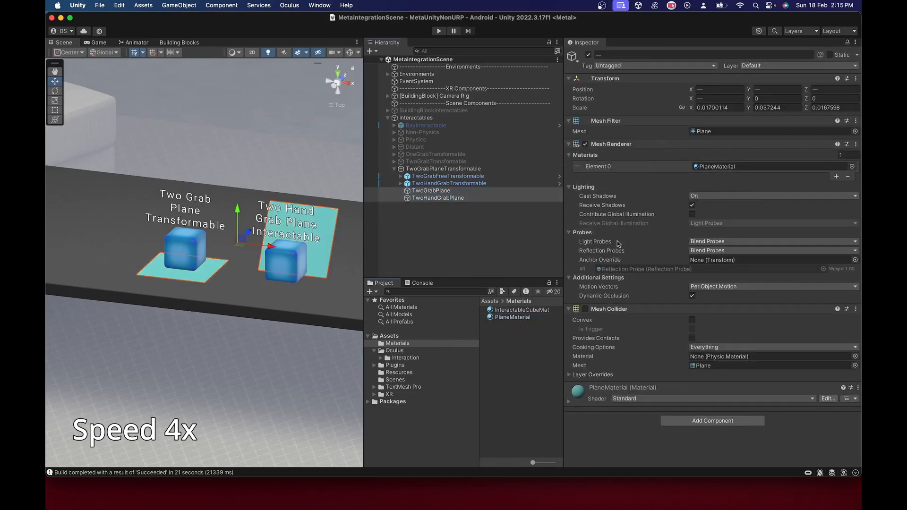
Change PlaneMaterial's albedo colour to the mid-grey 7E7E7E.
click(513, 317)
click(718, 95)
click(746, 171)
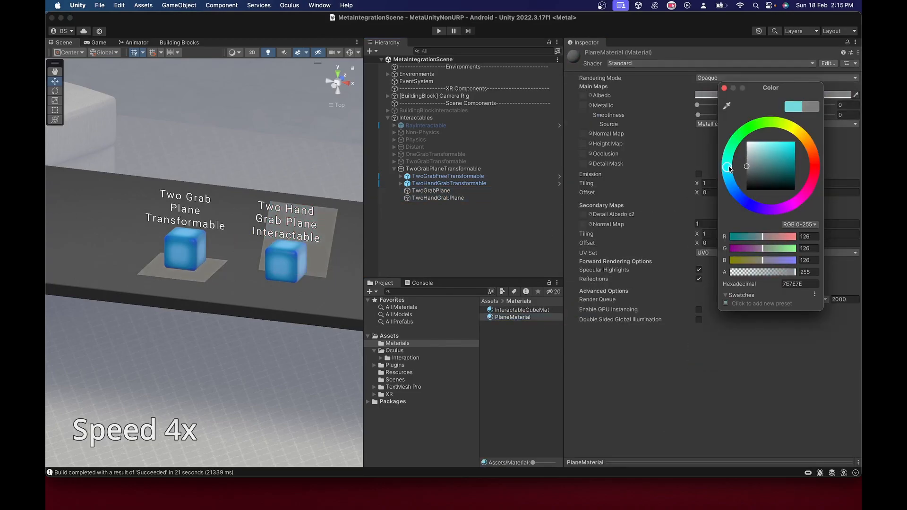
click(723, 88)
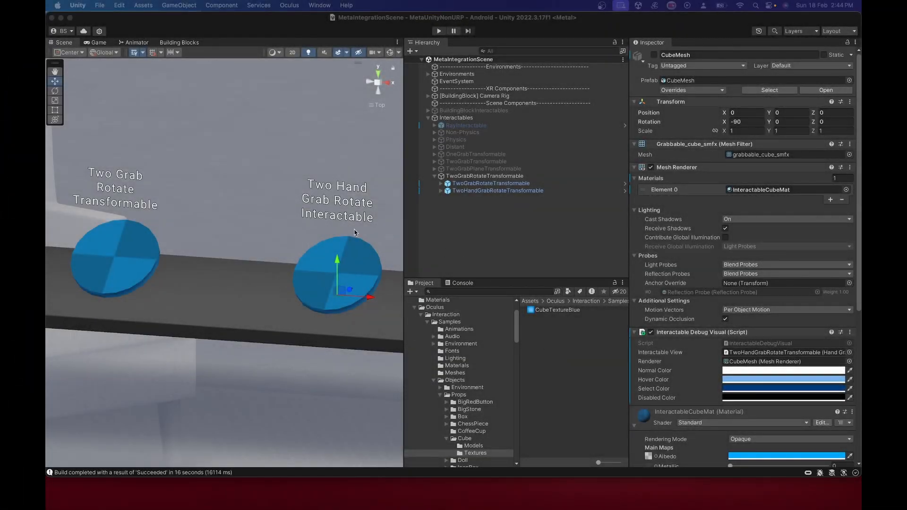
Examine the child objects of both two-grab rotate interactables, including the Cylinder's Capsule Collider and Interactable Debug Visual references.
scroll(315, 234, down, 2)
click(472, 183)
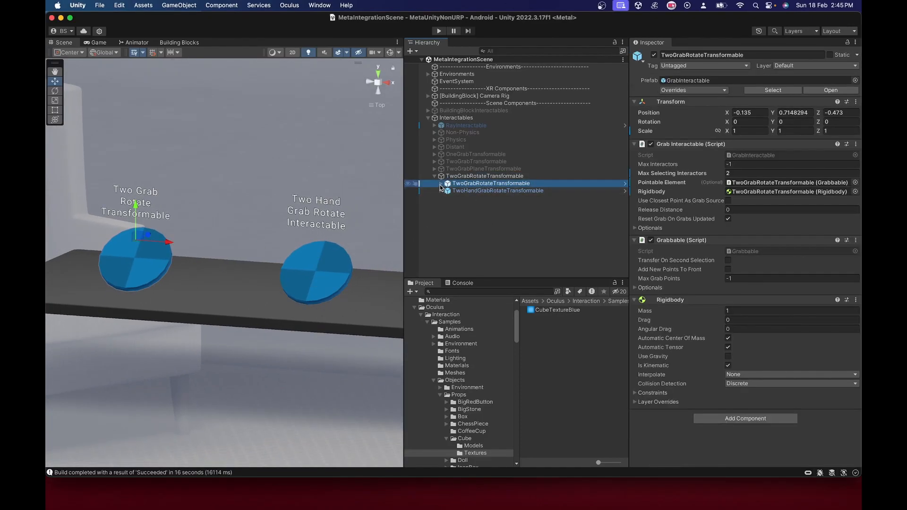
click(443, 205)
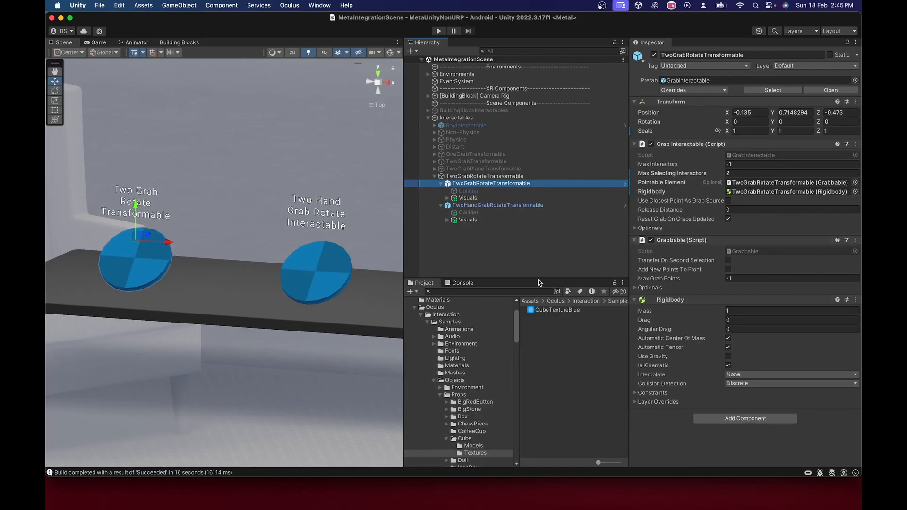
click(476, 234)
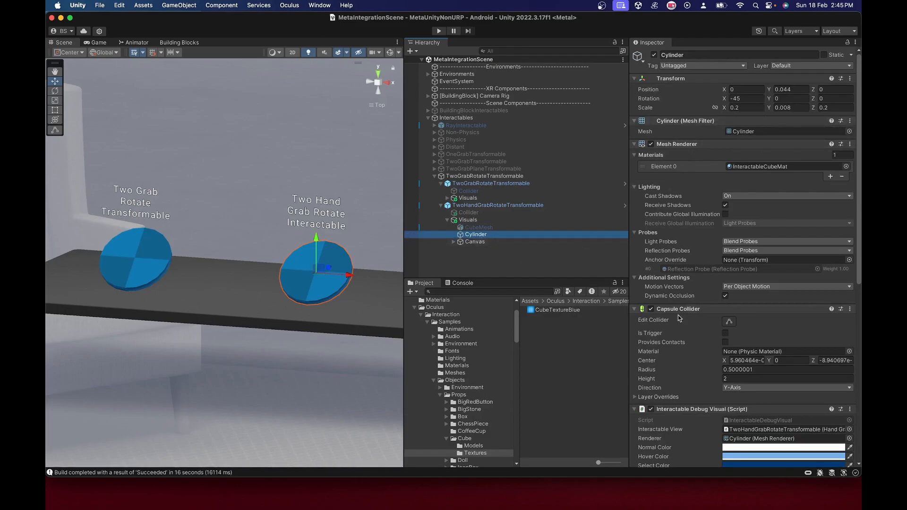
scroll(675, 310, down, 4)
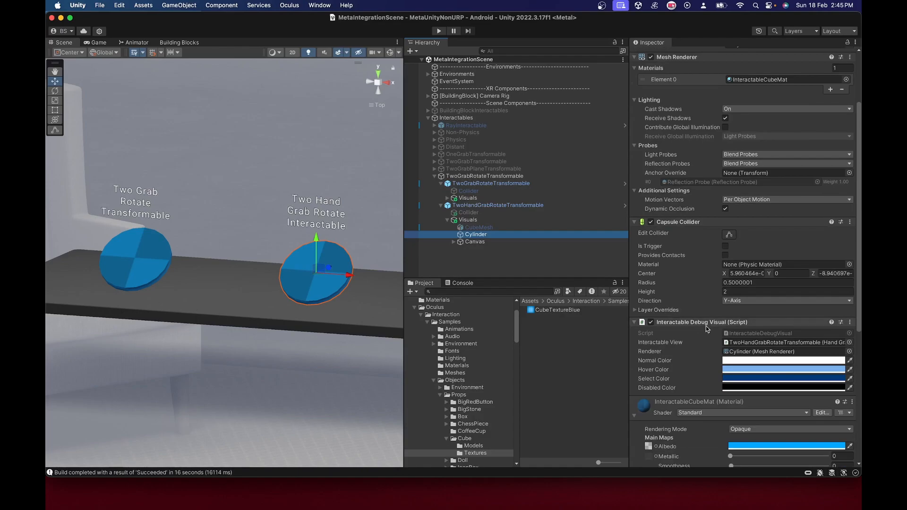
scroll(766, 282, down, 3)
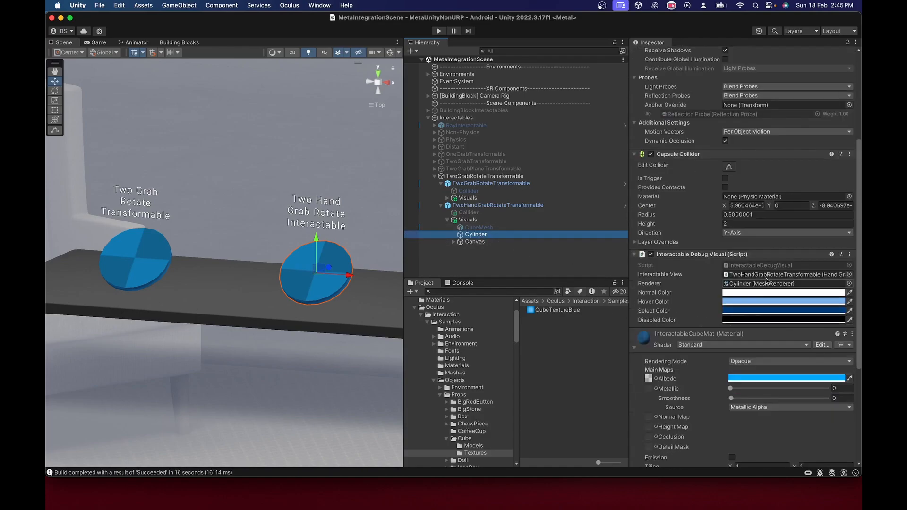
click(763, 283)
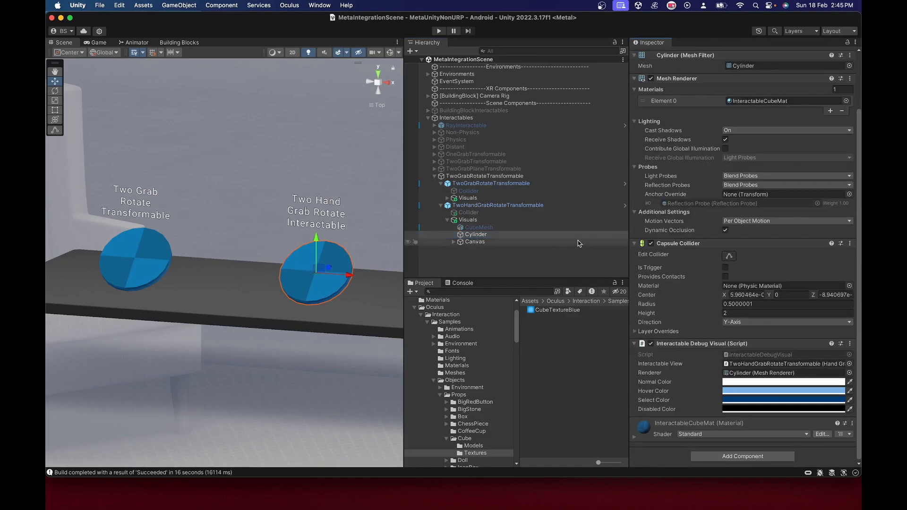
click(447, 198)
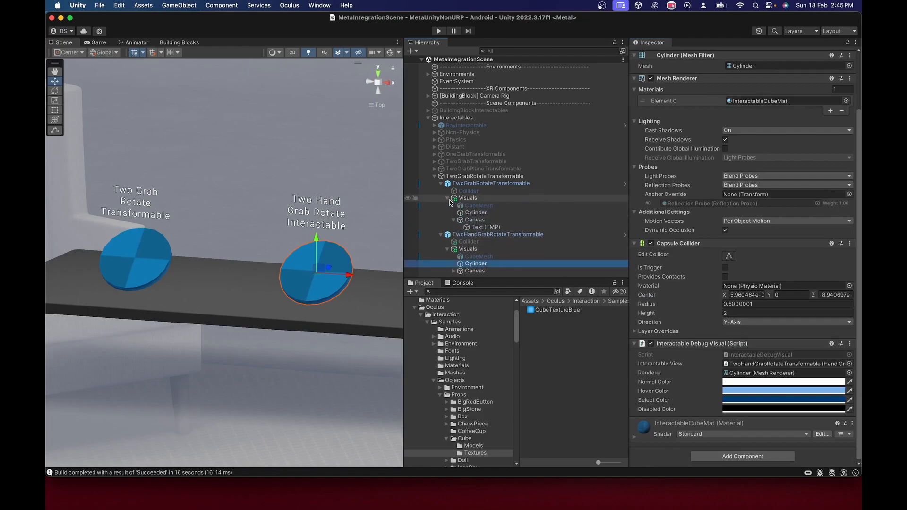
click(453, 220)
click(453, 200)
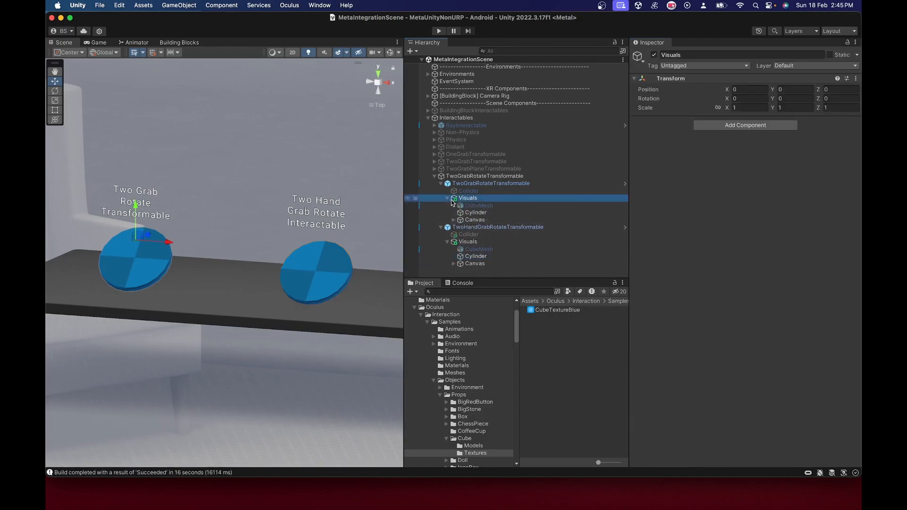
click(446, 198)
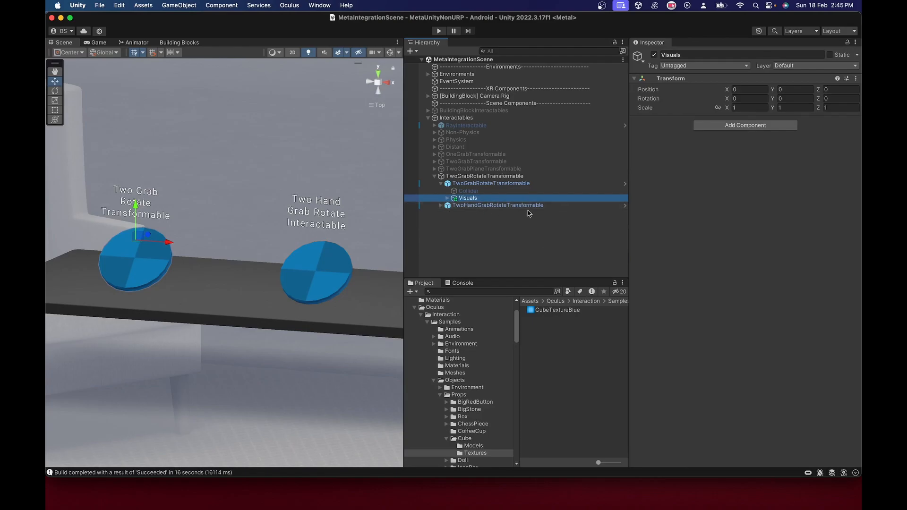
Add a Two Grab Rotate Transformer component to the TwoGrabRotateTransformable interactable.
click(484, 185)
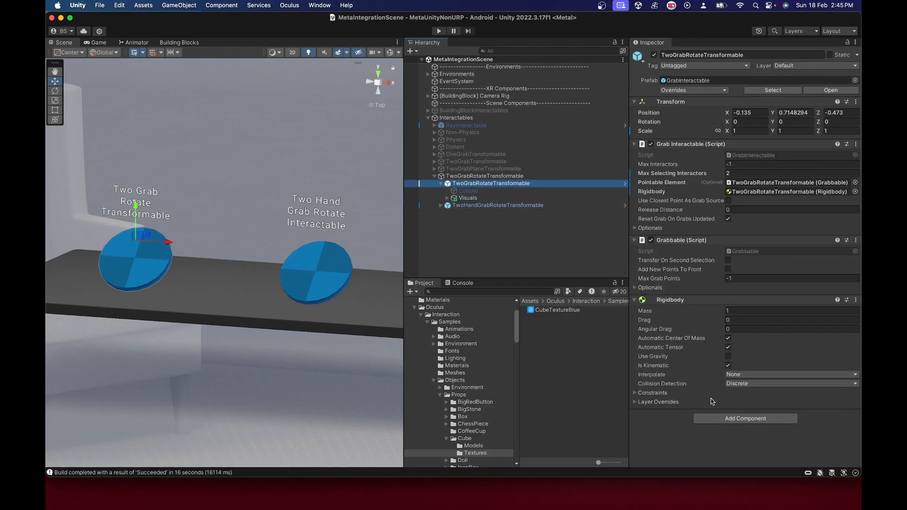
click(706, 418)
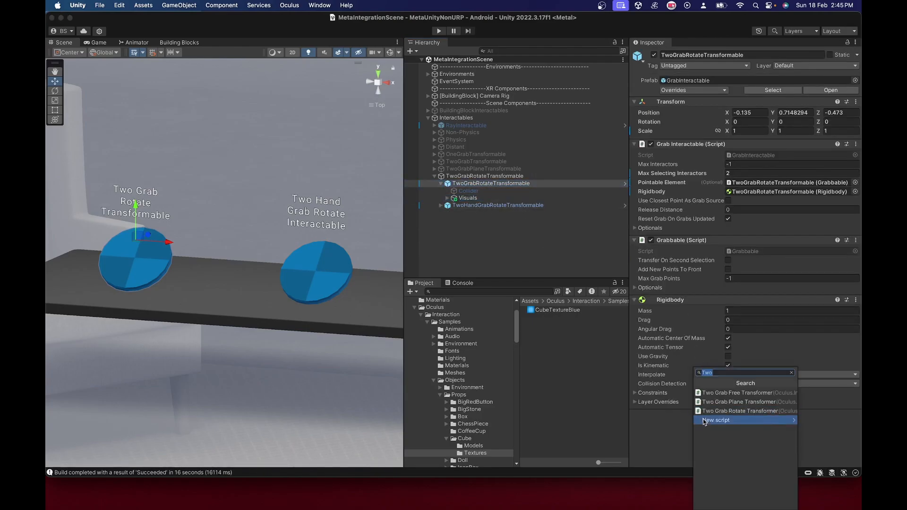
click(737, 411)
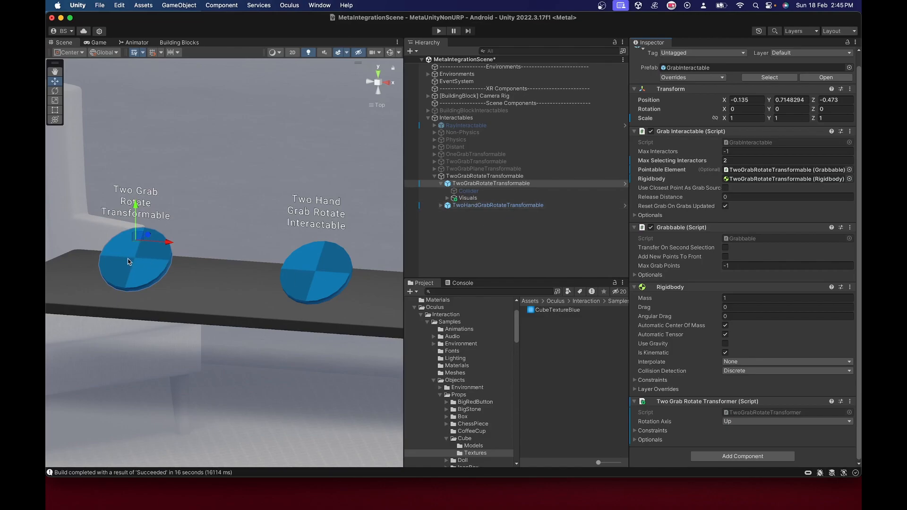
Create an empty child object named Pivot under the parent TwoGrabRotateTransformable.
scroll(168, 255, up, 2)
scroll(221, 258, down, 3)
alt+drag(190, 275, 53, 277)
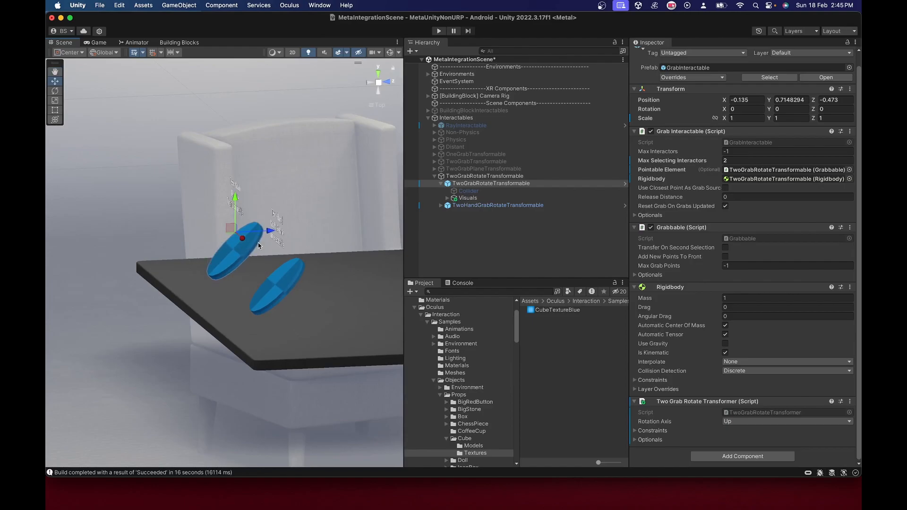
alt+drag(251, 286, 509, 219)
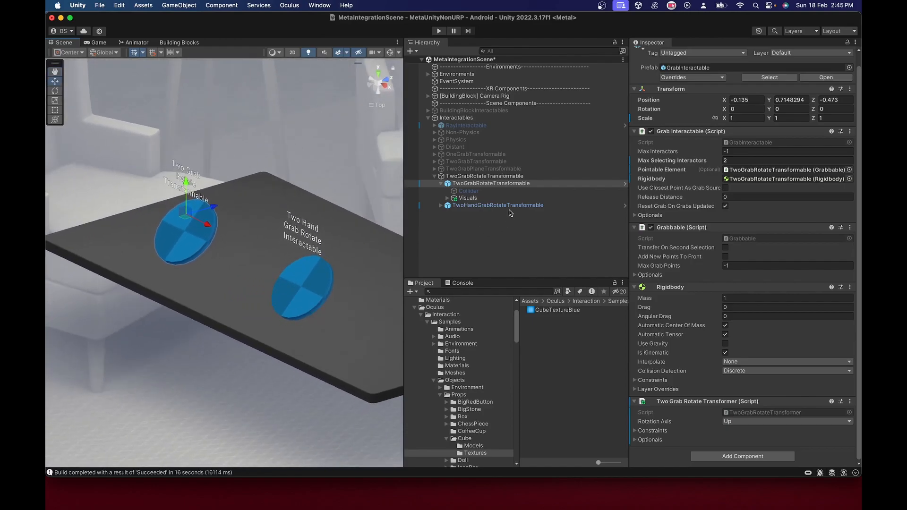
click(440, 184)
click(453, 175)
right_click(454, 176)
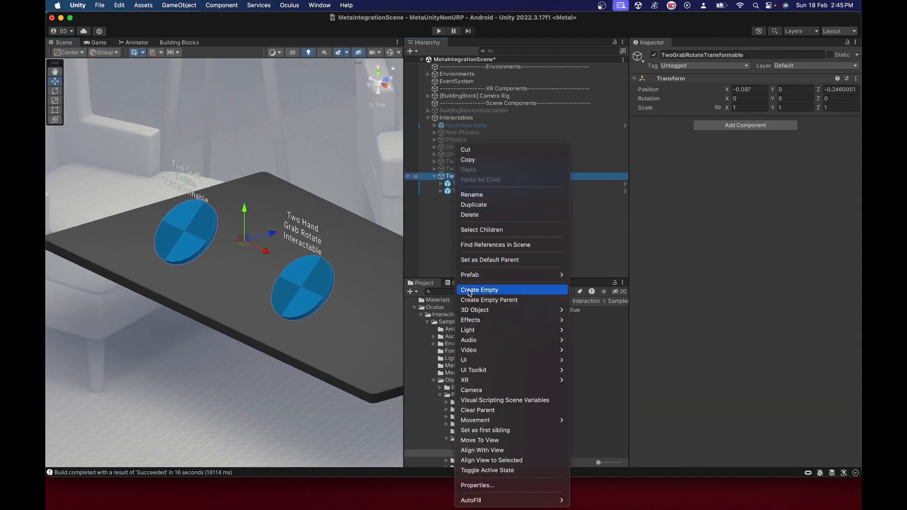
click(469, 290)
text(P)
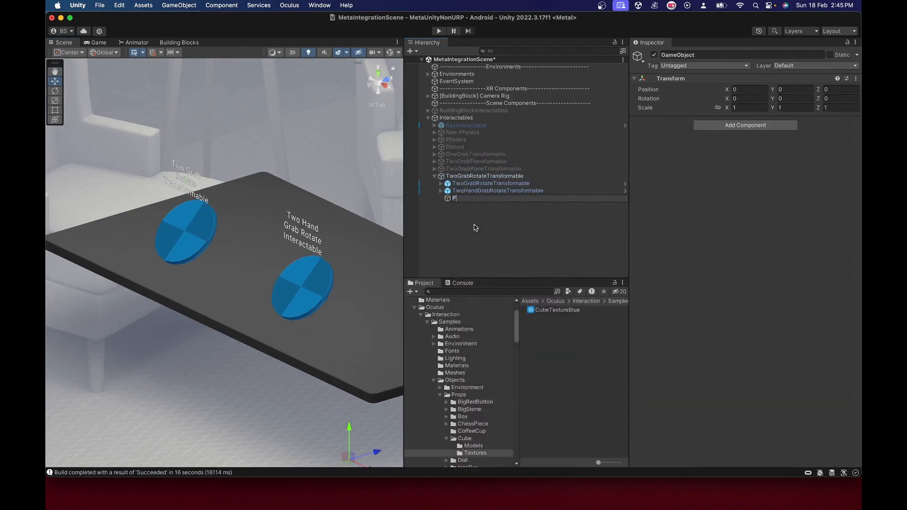
text(ivot)
key(Return)
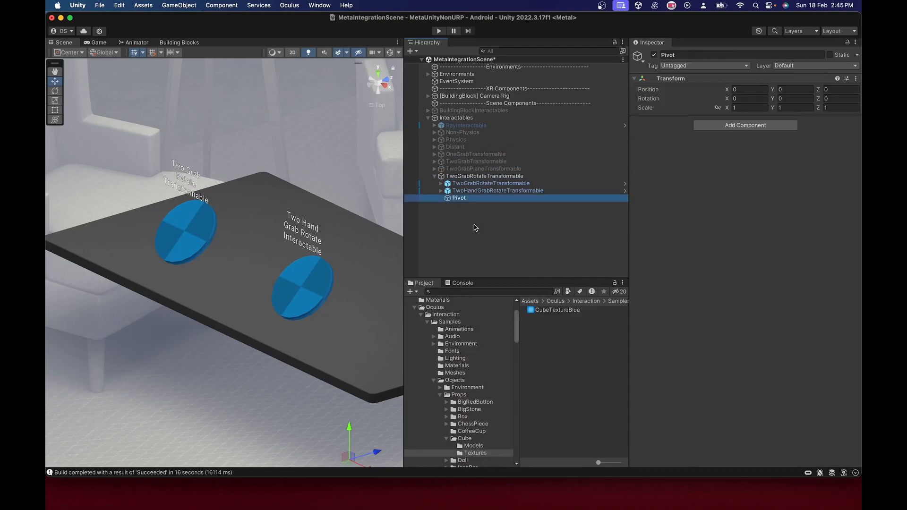
Create a second empty child object named GrabRotate under the parent TwoGrabRotateTransformable.
right_click(472, 175)
click(494, 289)
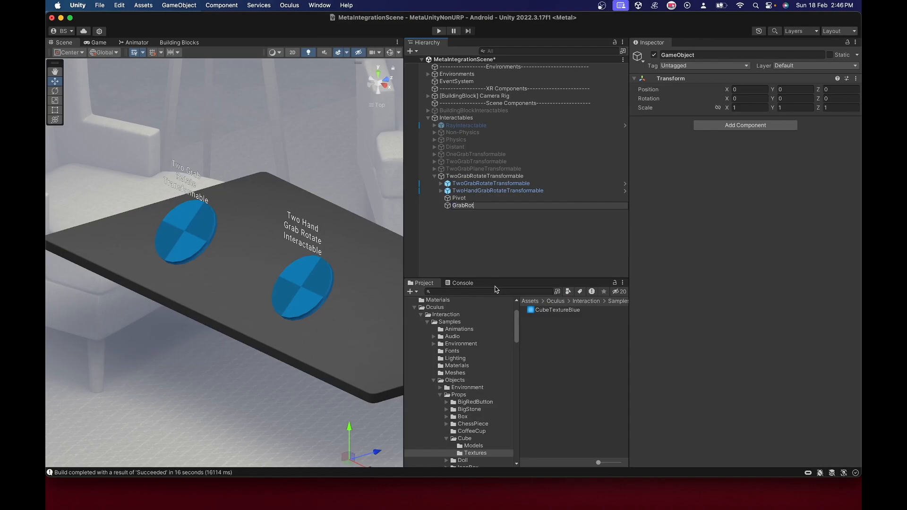
key(Return)
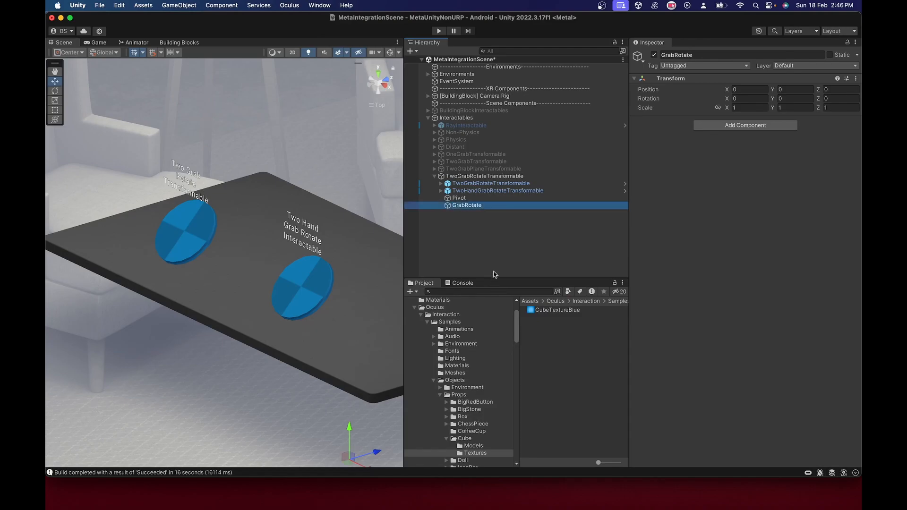
Nest the TwoGrabRotateTransformable interactable and Pivot inside GrabRotate, and place GrabRotate above TwoHandGrabRotateTransformable.
click(464, 199)
super+click(472, 185)
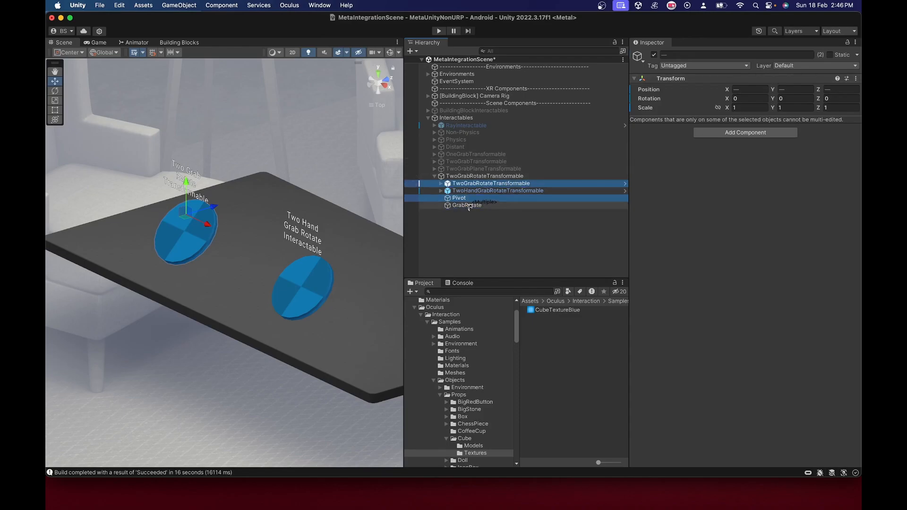
drag(469, 206, 468, 206)
click(463, 192)
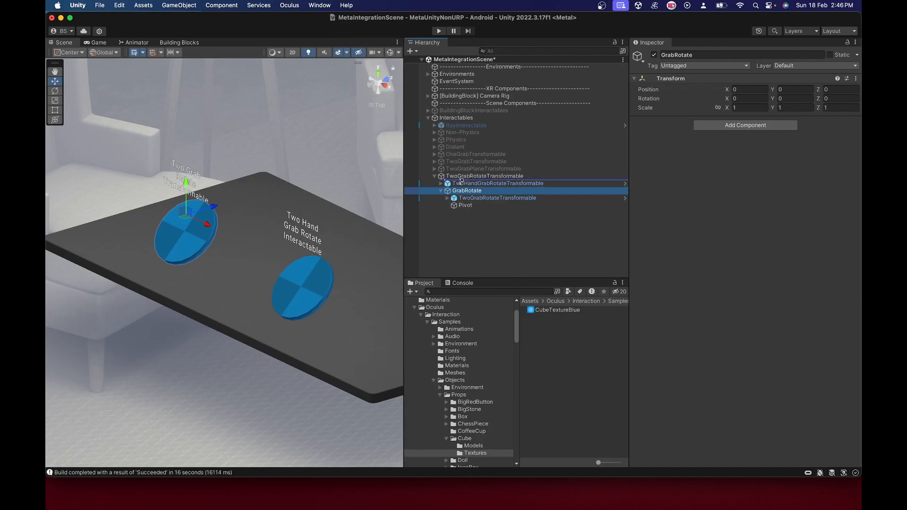
drag(461, 181, 449, 203)
click(458, 198)
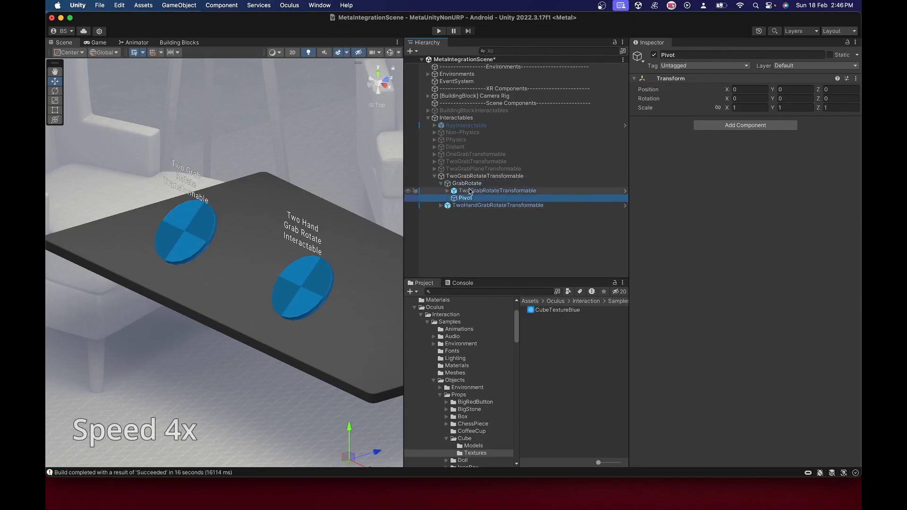
Move Pivot onto the first disc at about X -0.138, Y 0.714, Z -0.452 and set its X rotation to -45 with local handles.
click(473, 191)
click(465, 198)
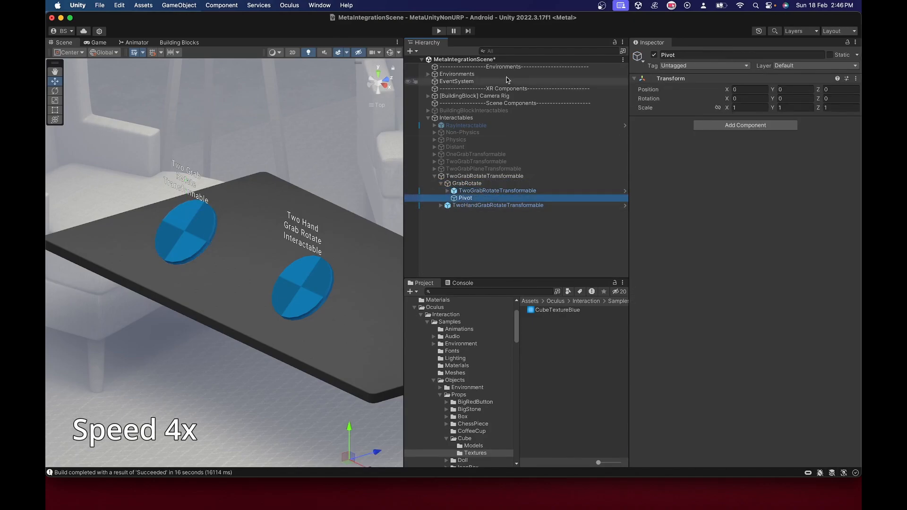
click(378, 73)
middle_drag(285, 190, 388, 249)
drag(274, 112, 226, 283)
alt+drag(227, 283, 247, 172)
click(387, 86)
scroll(224, 262, down, 10)
drag(215, 329, 215, 329)
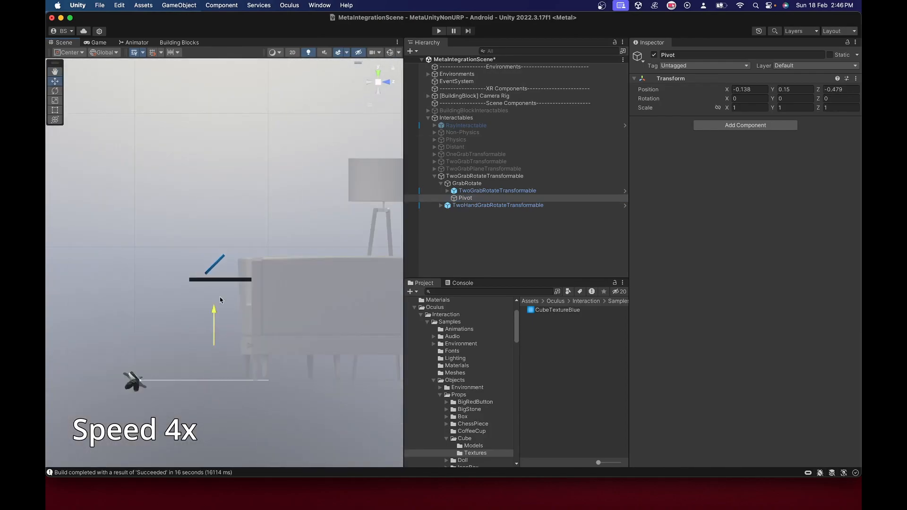
scroll(219, 240, up, 5)
alt+drag(219, 240, 234, 296)
click(104, 52)
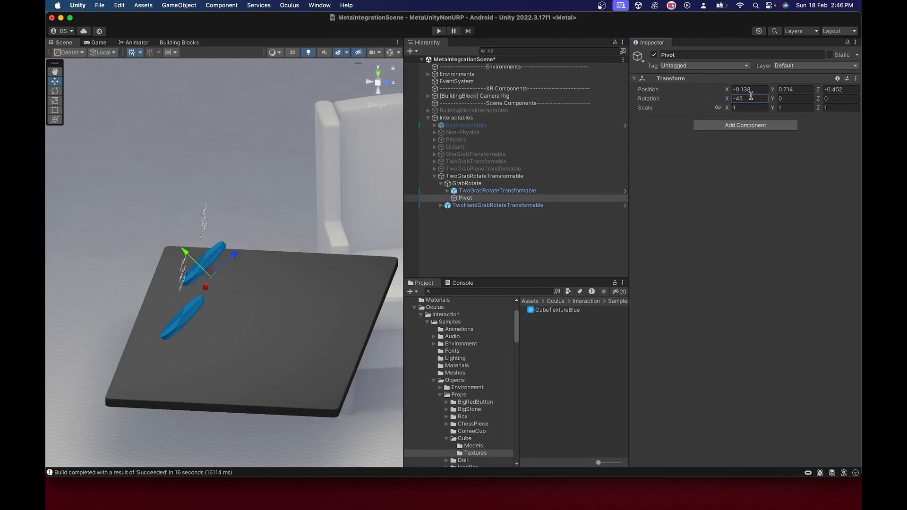
Try resetting the Cylinder's X rotation to 0 and tilting the whole TwoGrabRotateTransformable interactable to X rotation -45 instead.
click(472, 191)
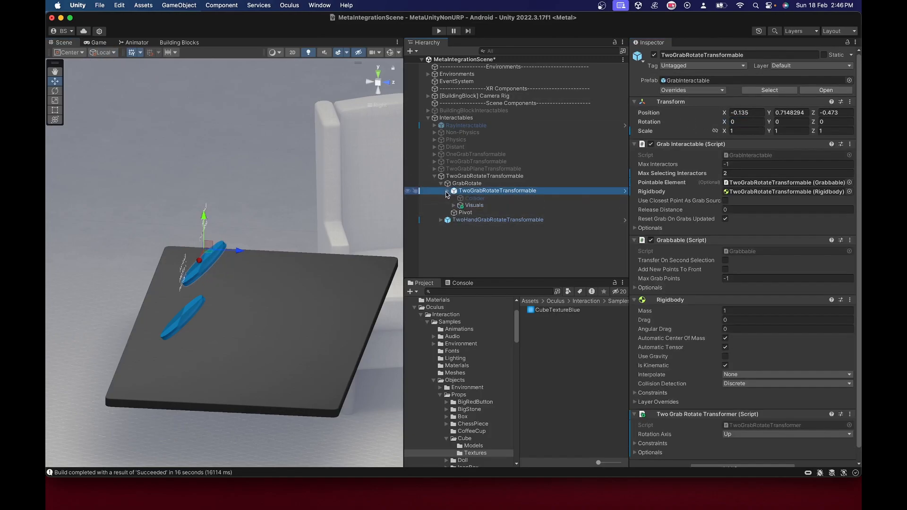
click(453, 206)
click(498, 221)
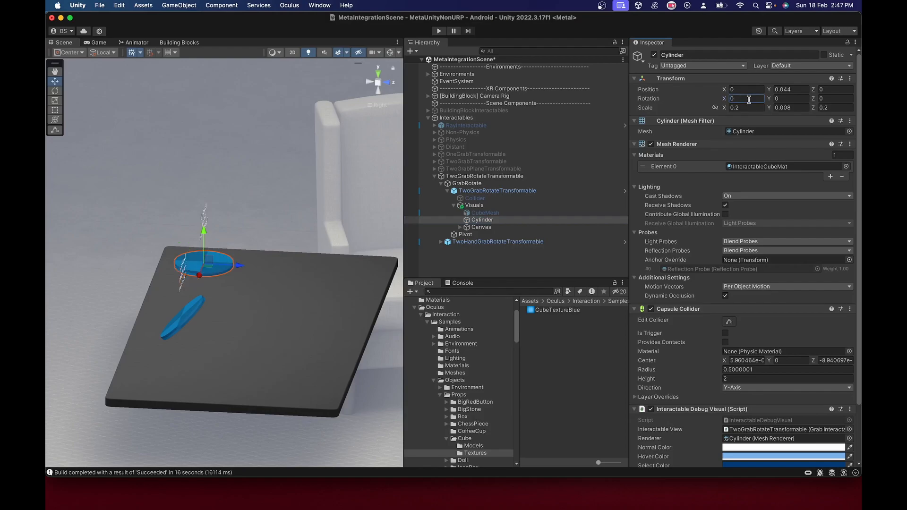
click(447, 191)
click(451, 191)
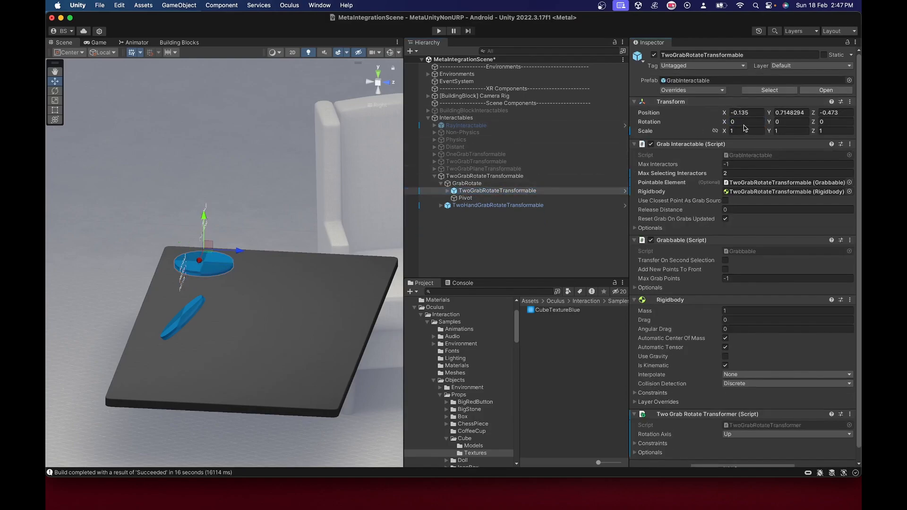
text(5)
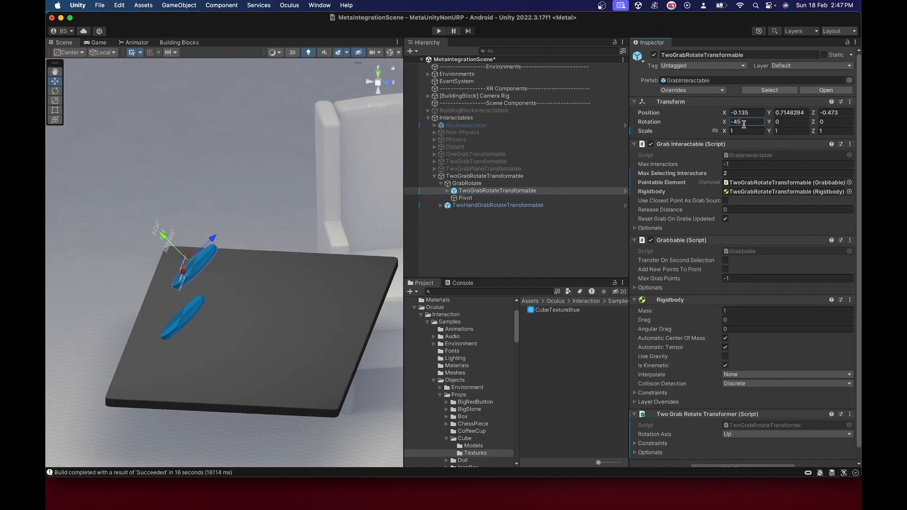
scroll(210, 262, up, 5)
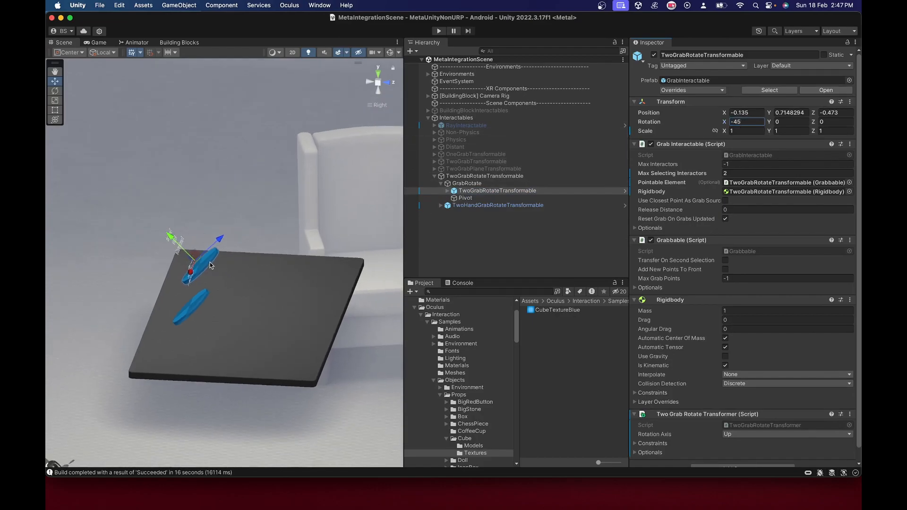
middle_drag(200, 270, 262, 291)
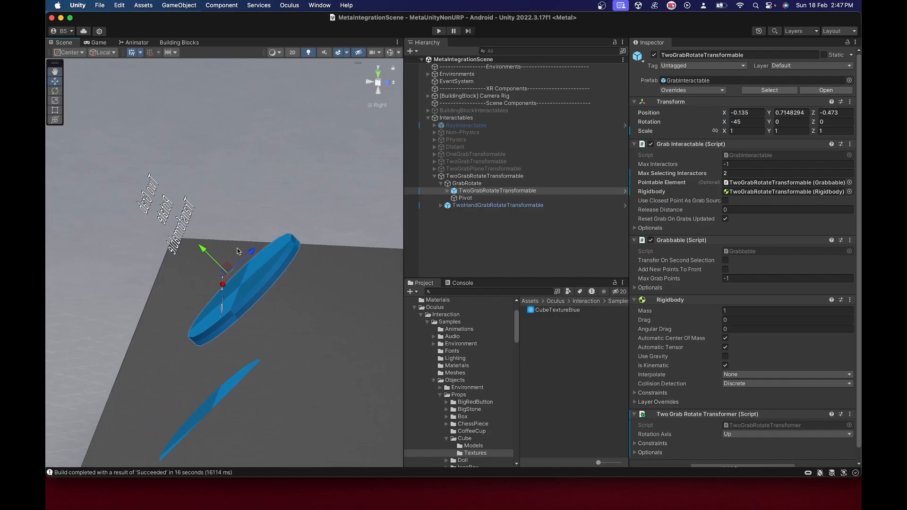
Undo the rotation changes to the TwoGrabRotateTransformable interactable and its Cylinder.
key(super+z)
key(super+z)
key(super+z)
key(super+z)
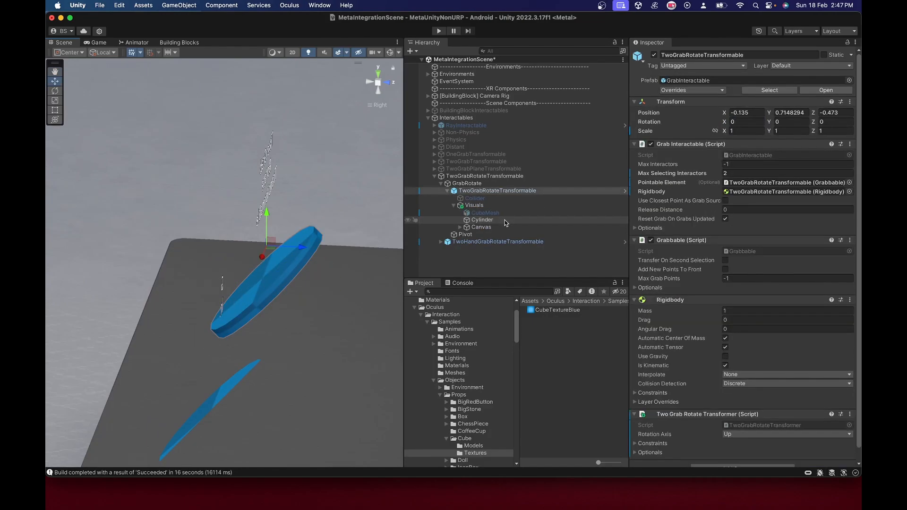
key(super+z)
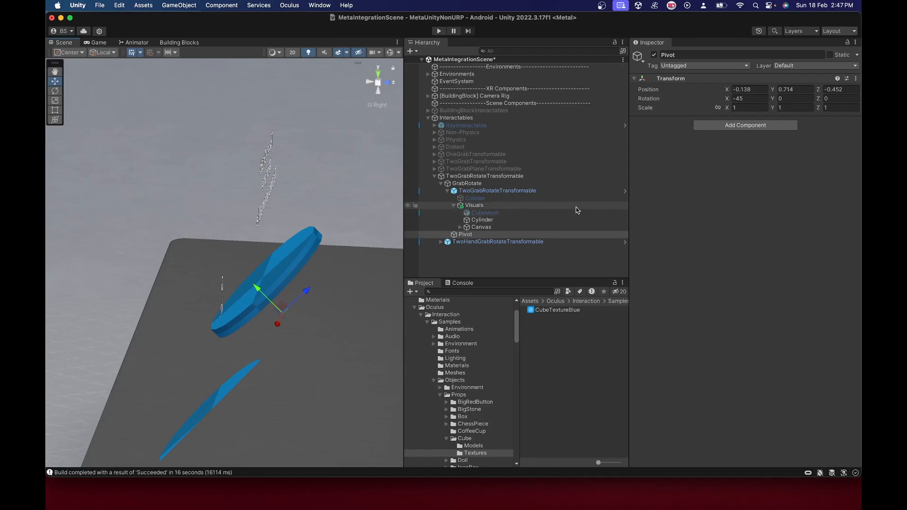
Move the first disc's Canvas label farther back along its Z axis and save the scene.
click(490, 221)
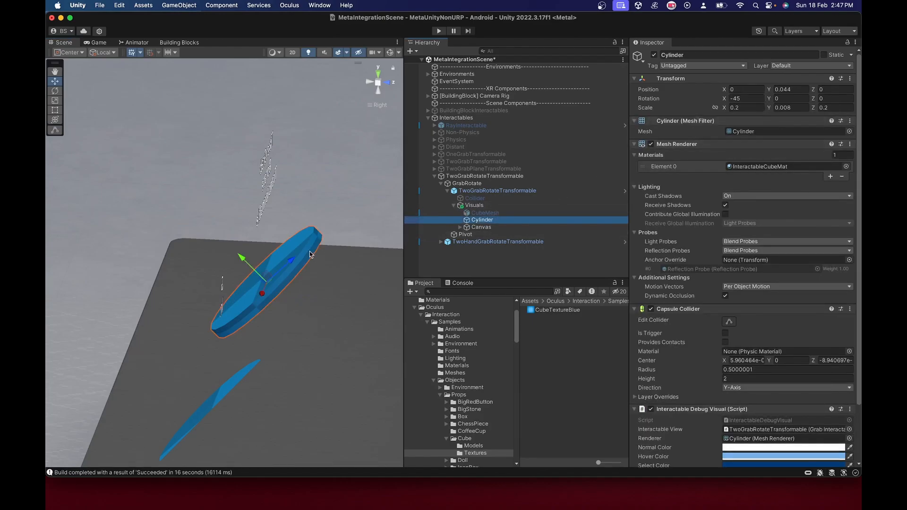
scroll(310, 254, up, 2)
scroll(268, 296, down, 2)
alt+drag(224, 316, 266, 229)
click(481, 228)
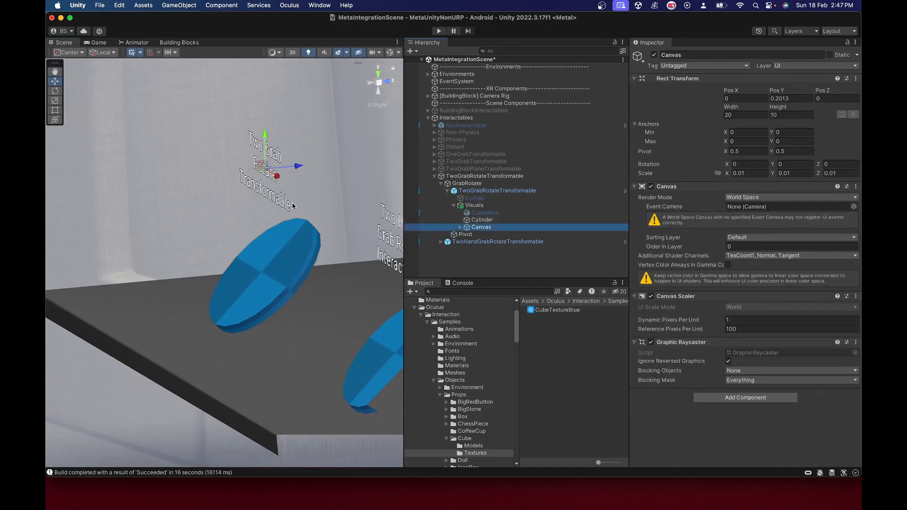
drag(370, 160, 369, 161)
key(super+s)
Assign Pivot as the optional Pivot Transform of the Two Grab Rotate Transformer on the TwoGrabRotateTransformable interactable.
scroll(315, 215, up, 2)
scroll(314, 216, down, 2)
click(462, 235)
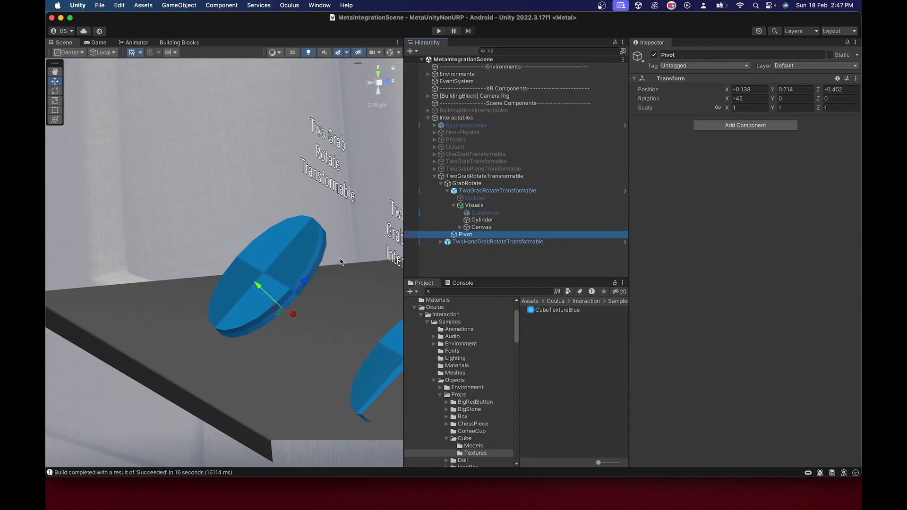
scroll(301, 302, down, 2)
drag(466, 212, 748, 440)
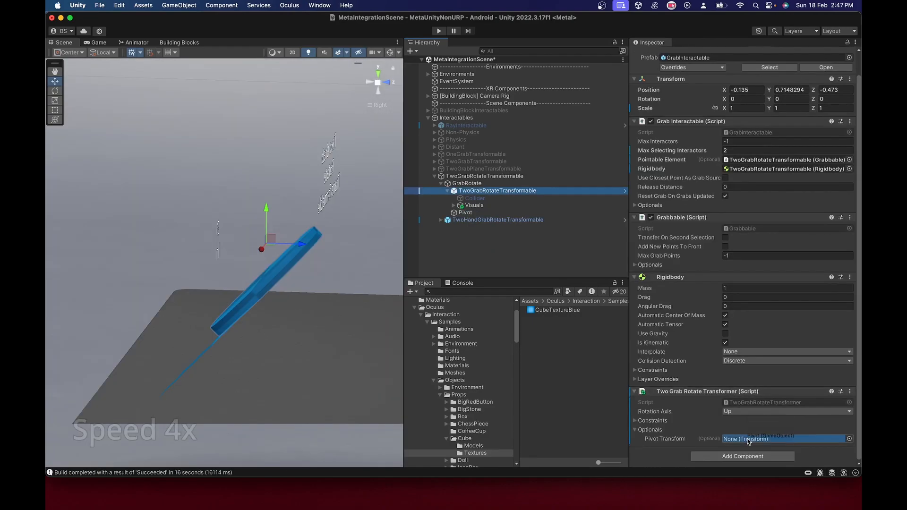
click(635, 420)
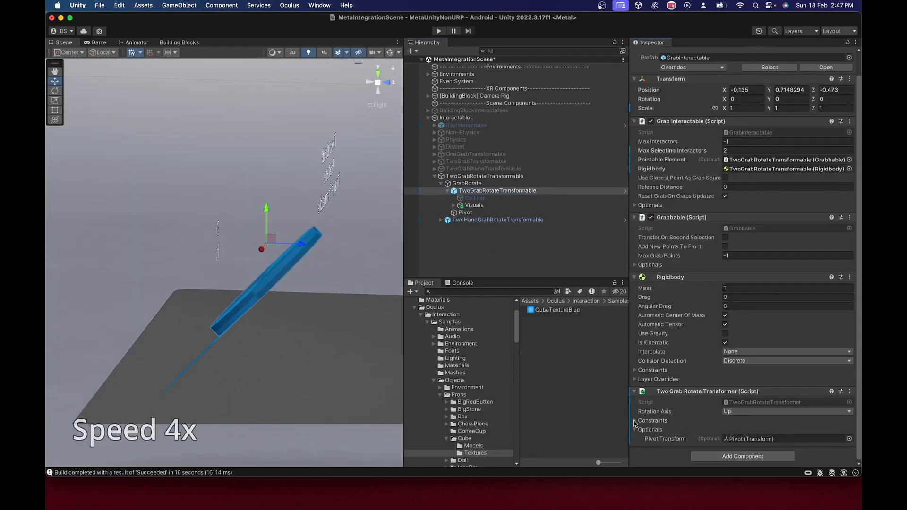
Shift Pivot along its local Z axis to about Y 0.7254 and Z -0.4406.
scroll(278, 252, up, 3)
scroll(277, 253, down, 4)
click(465, 212)
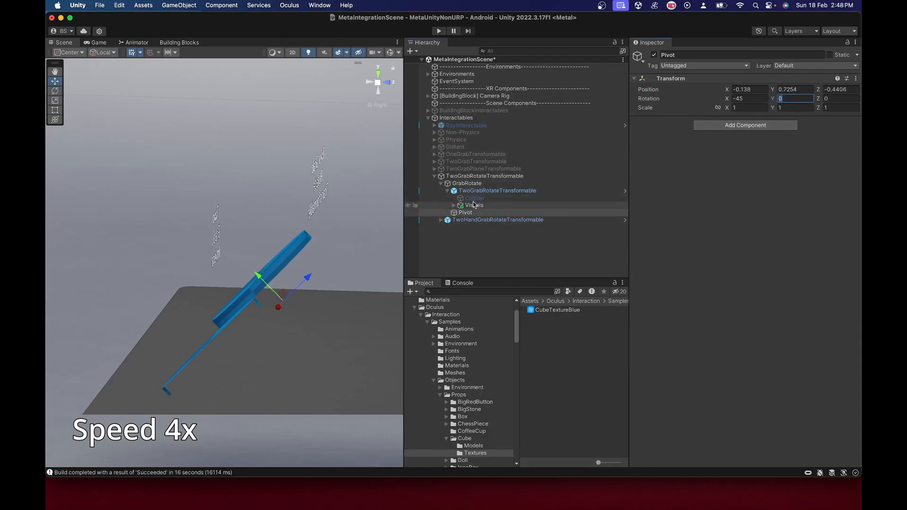
Constrain the Two Grab Rotate Transformer to a minimum angle of -60 and a maximum angle of 60.
click(496, 191)
scroll(661, 401, down, 2)
click(641, 421)
scroll(643, 423, down, 2)
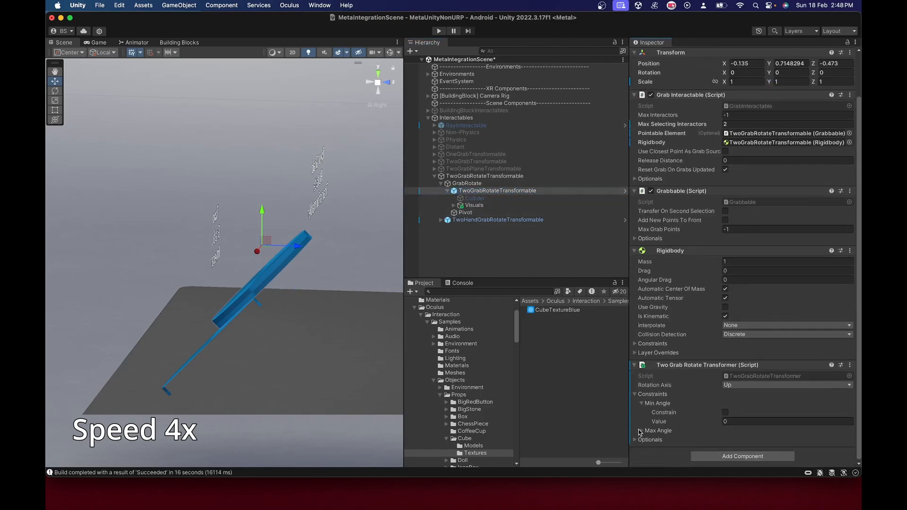
click(641, 413)
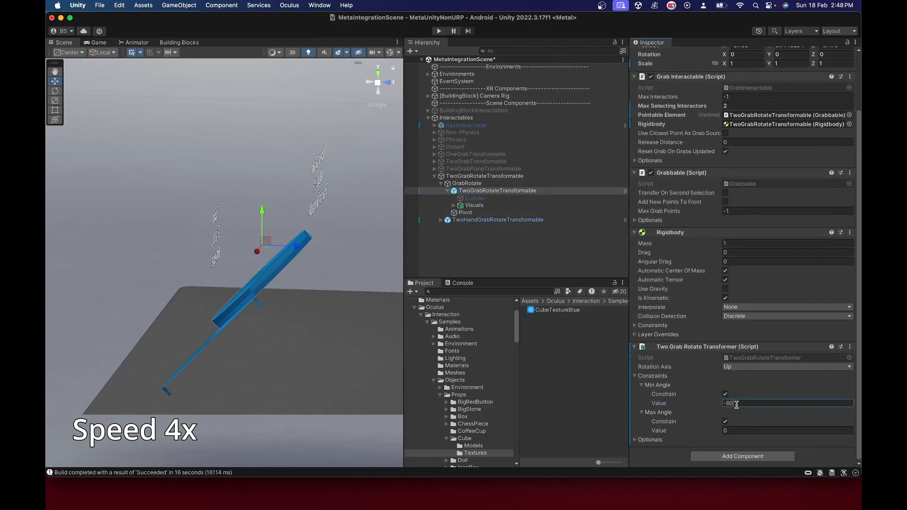
click(735, 428)
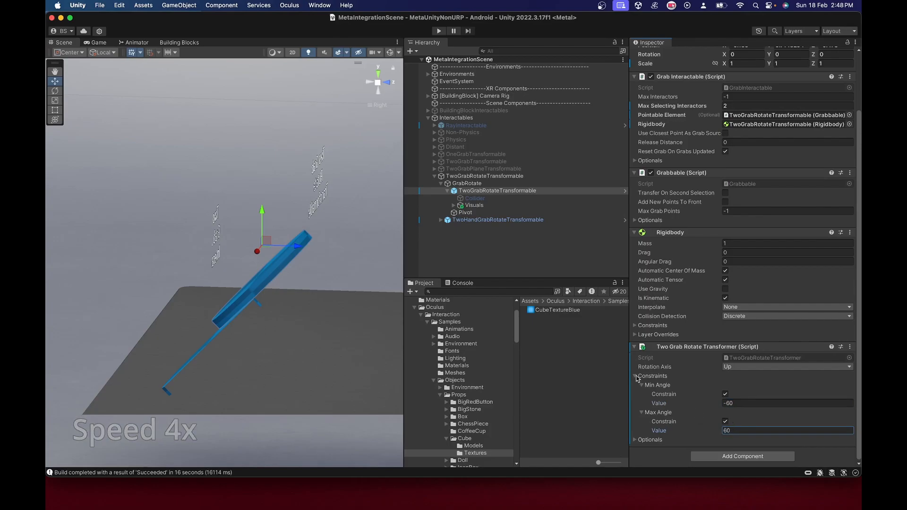
click(640, 376)
Assign the Two Grab Rotate Transformer component as the Grabbable's optional Two Grab Transformer.
click(635, 275)
scroll(751, 317, down, 1)
drag(740, 316, 746, 286)
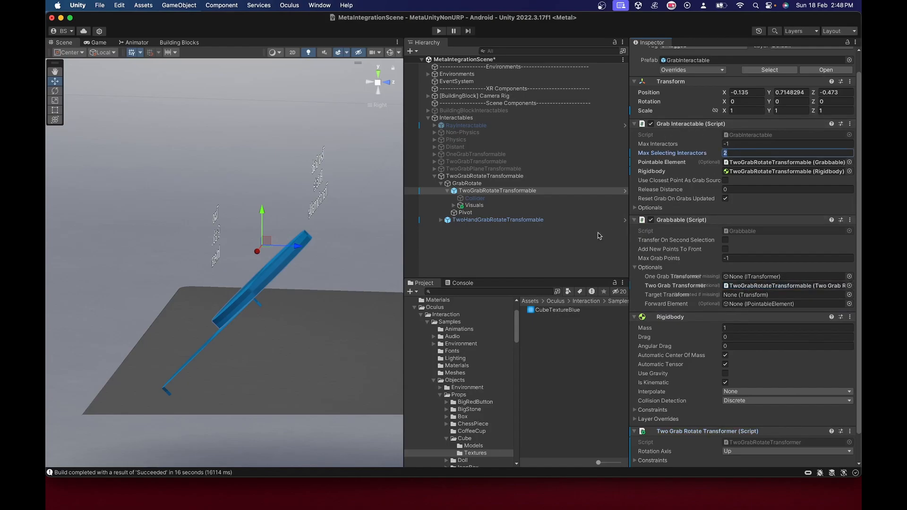
Create an empty child object named HandGrabRotate under the parent TwoGrabRotateTransformable.
click(447, 191)
click(441, 206)
click(466, 184)
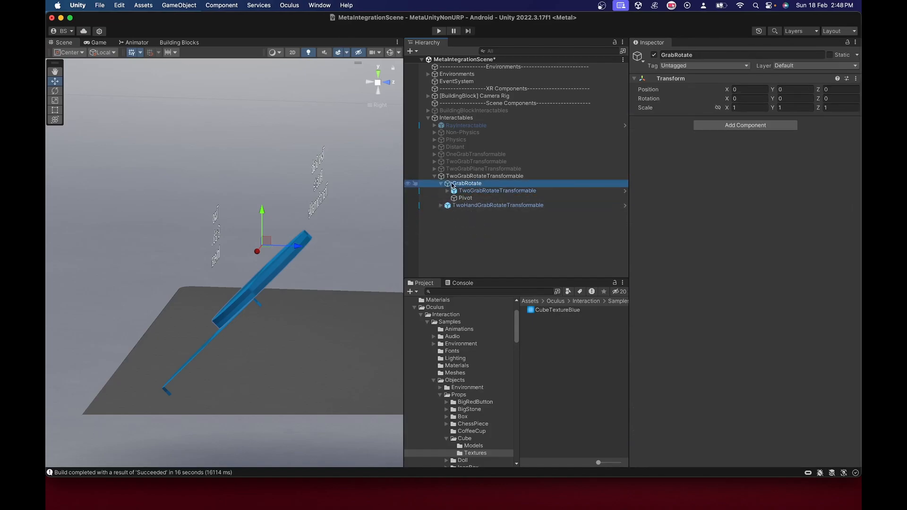
right_click(465, 178)
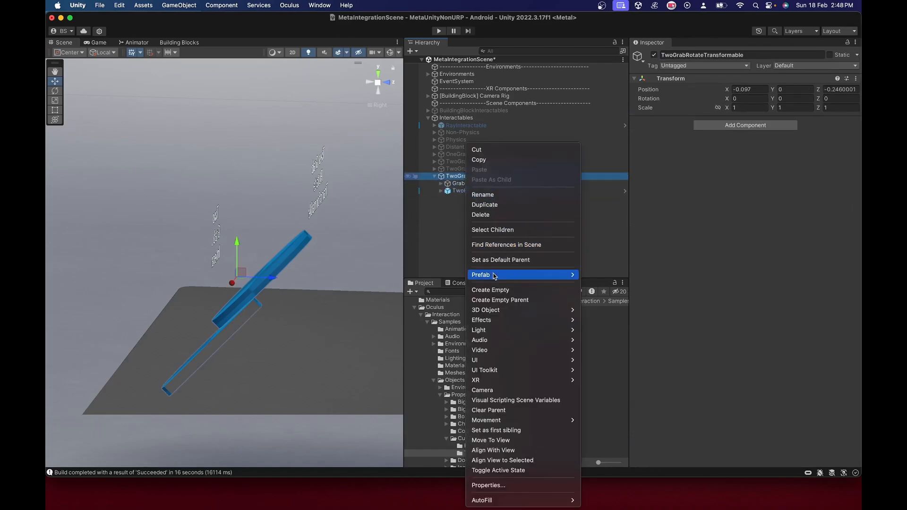
click(491, 288)
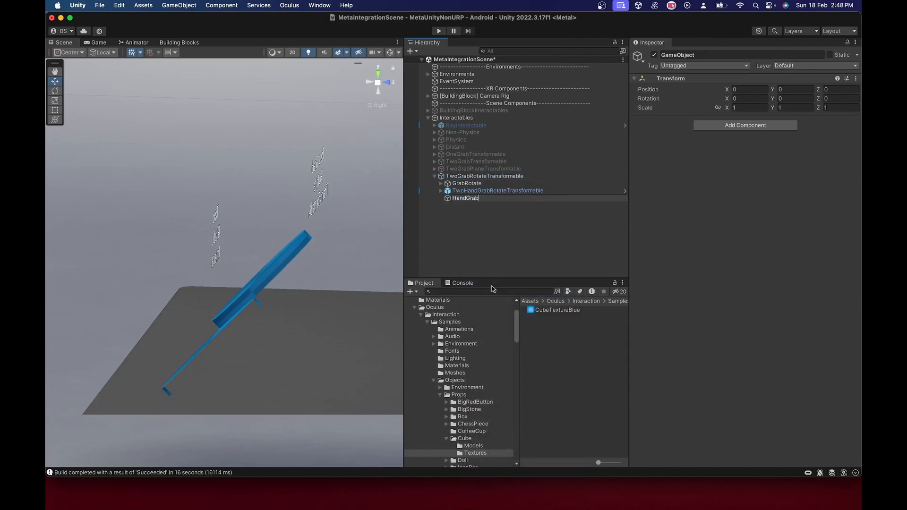
text(HandGrabRotate)
key(Return)
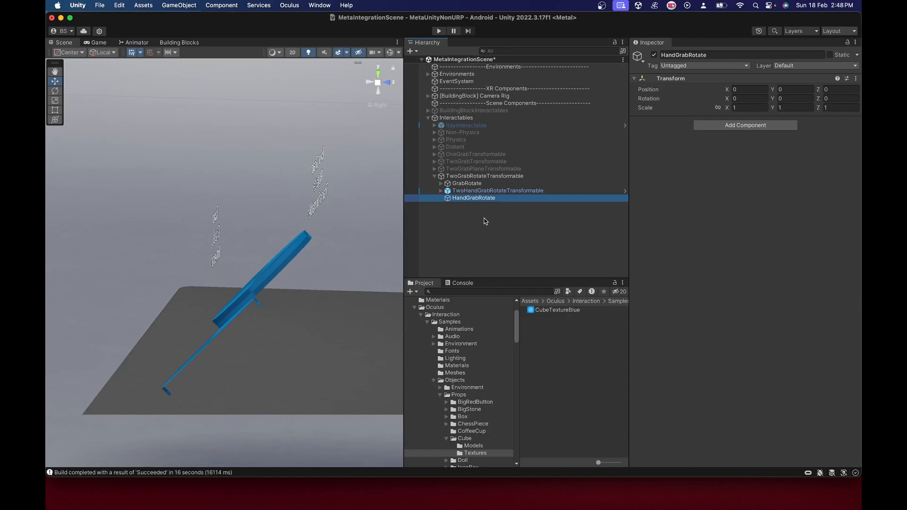
Nest TwoHandGrabRotateTransformable inside HandGrabRotate and create an empty child object named Pivot beside it.
drag(474, 191, 470, 199)
right_click(467, 191)
click(492, 290)
text(Pivpt)
key(Return)
click(470, 205)
text(Pivot)
key(Return)
Place Pivot at the hand-grab disc's centre at about X 0.386, Y 0.724, Z -0.442, with an X rotation of -45.
key(f)
click(378, 73)
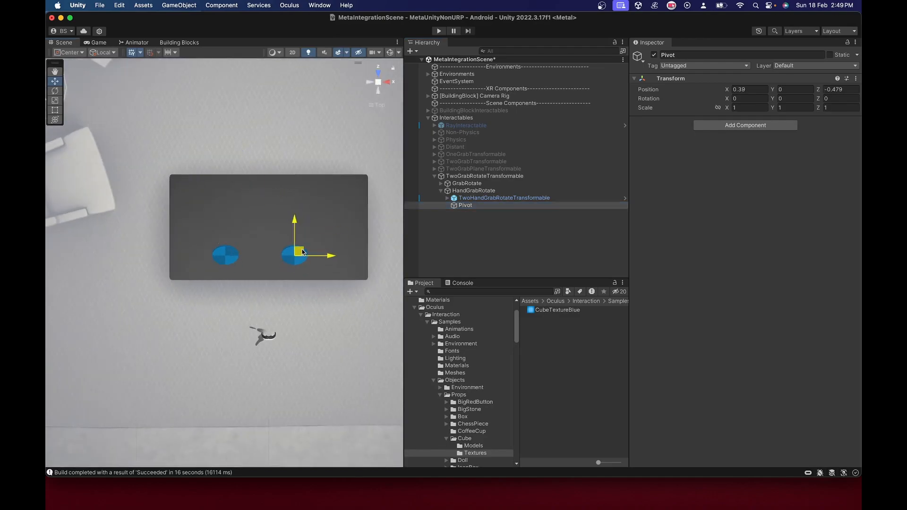
drag(302, 252, 301, 251)
click(388, 81)
drag(232, 235, 232, 239)
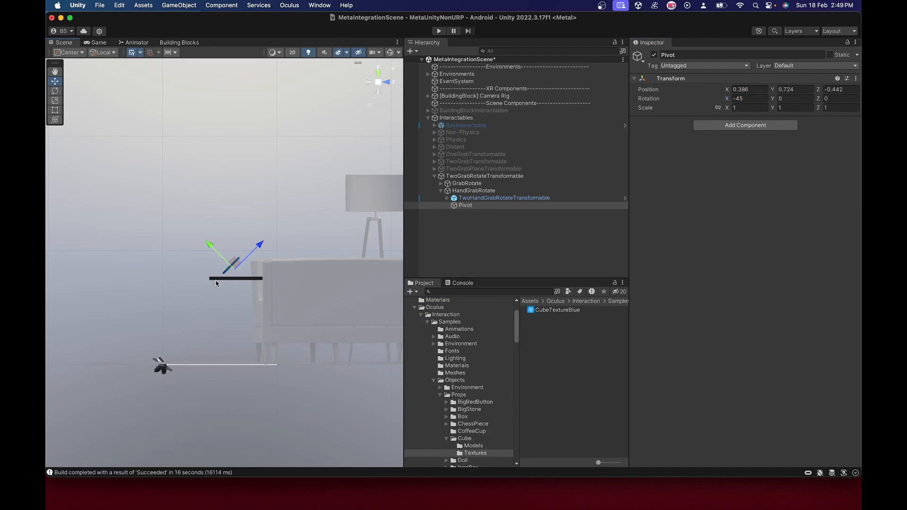
Add a Two Grab Rotate Transformer component to TwoHandGrabRotateTransformable and assign Pivot as its optional Pivot Transform.
alt+drag(218, 279, 420, 377)
scroll(257, 263, down, 5)
scroll(270, 262, up, 9)
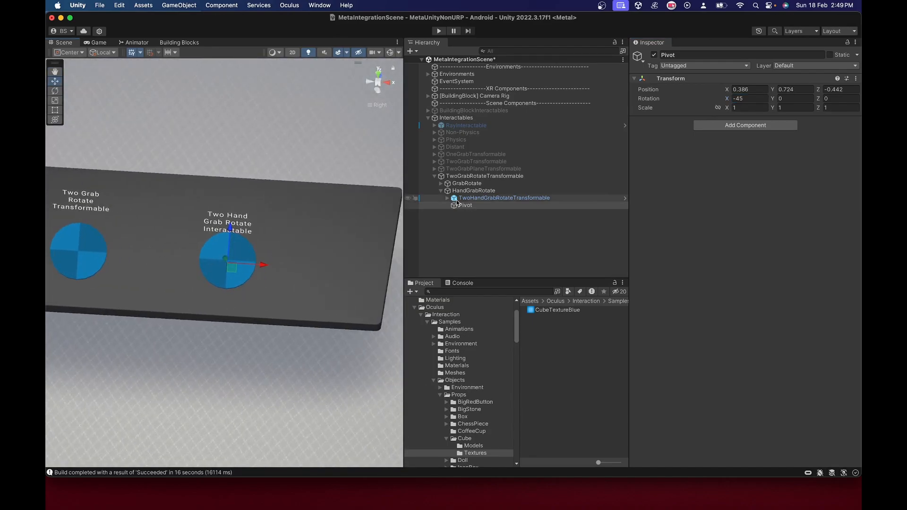
click(477, 198)
scroll(700, 331, down, 6)
click(716, 455)
click(721, 410)
click(727, 421)
click(728, 416)
click(635, 440)
drag(469, 223, 780, 438)
Constrain the transformer's angle to a minimum of -45 and maximum of 45, and assign it as the Grabbable's optional Two Grab Transformer.
click(652, 420)
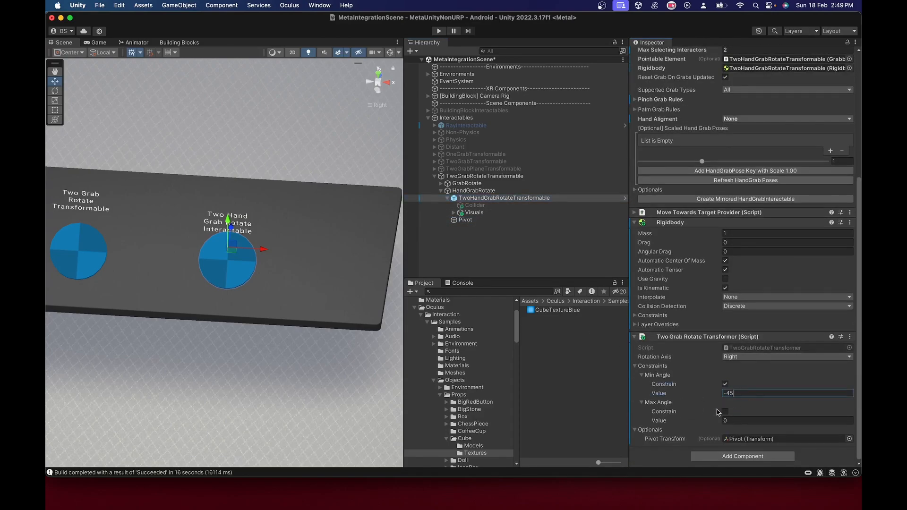
click(440, 191)
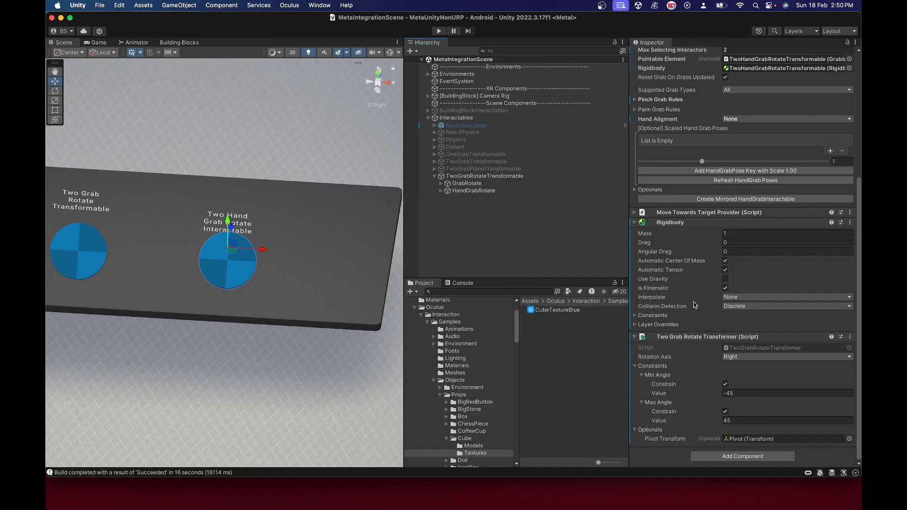
scroll(707, 326, up, 4)
click(701, 109)
click(653, 190)
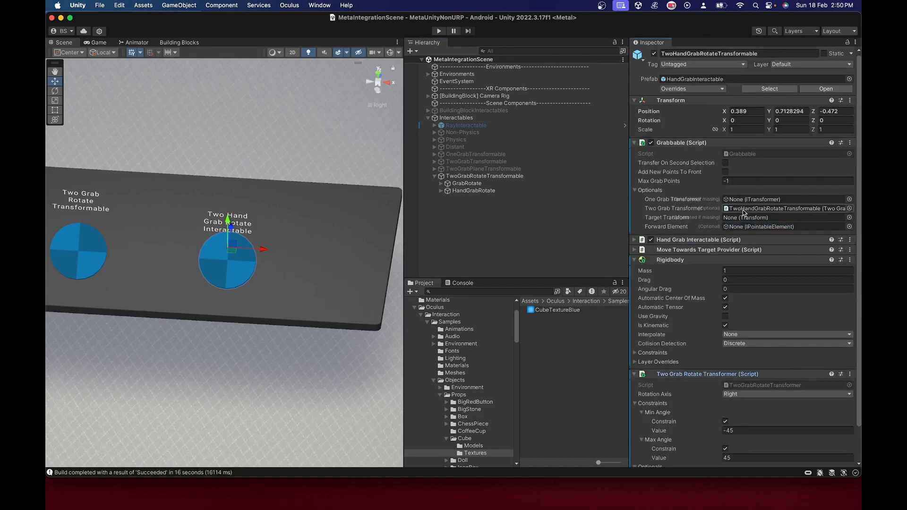
click(640, 191)
Raise the hand-grab disc's label Canvas under Visuals to Pos Y 0.209 and save the scene.
scroll(373, 186, up, 1)
click(440, 191)
click(473, 213)
click(453, 212)
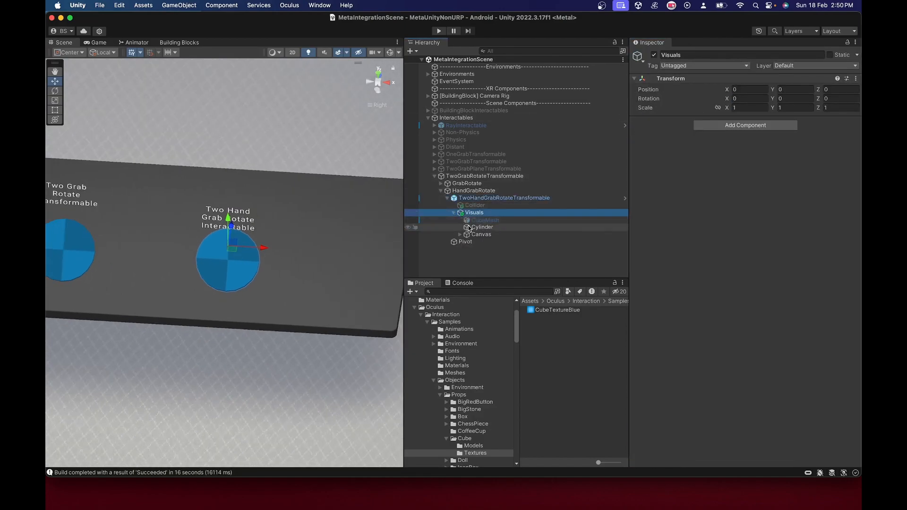
click(480, 235)
drag(229, 189, 229, 178)
scroll(287, 215, up, 2)
alt+drag(288, 215, 73, 177)
drag(303, 201, 477, 222)
drag(237, 142, 237, 161)
scroll(276, 285, up, 2)
key(super+s)
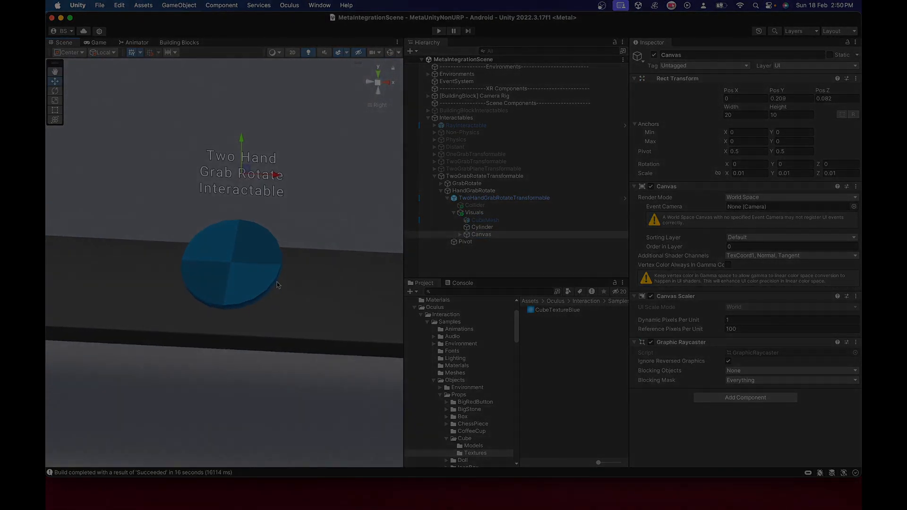